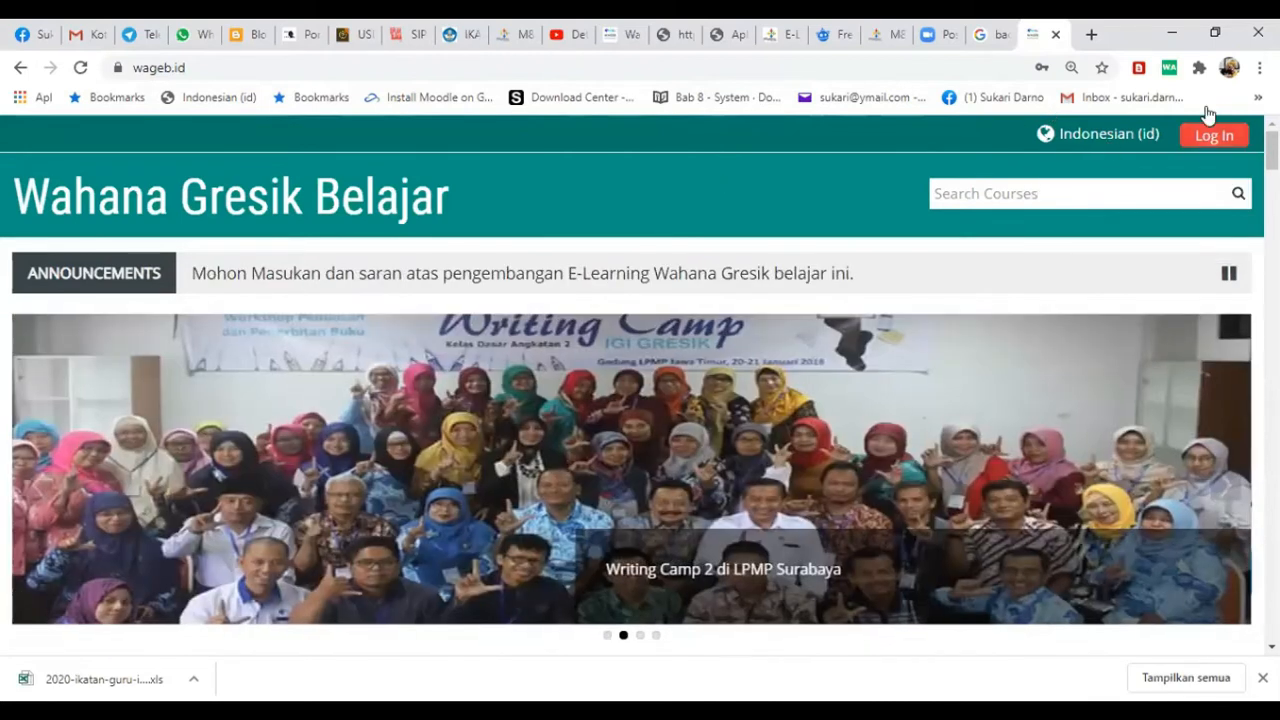
- Log in to the Wahana Gresik Belajar site and open the course Pemanfaatan Server Pasca UNBK Tahap 3
left_click(1207, 145)
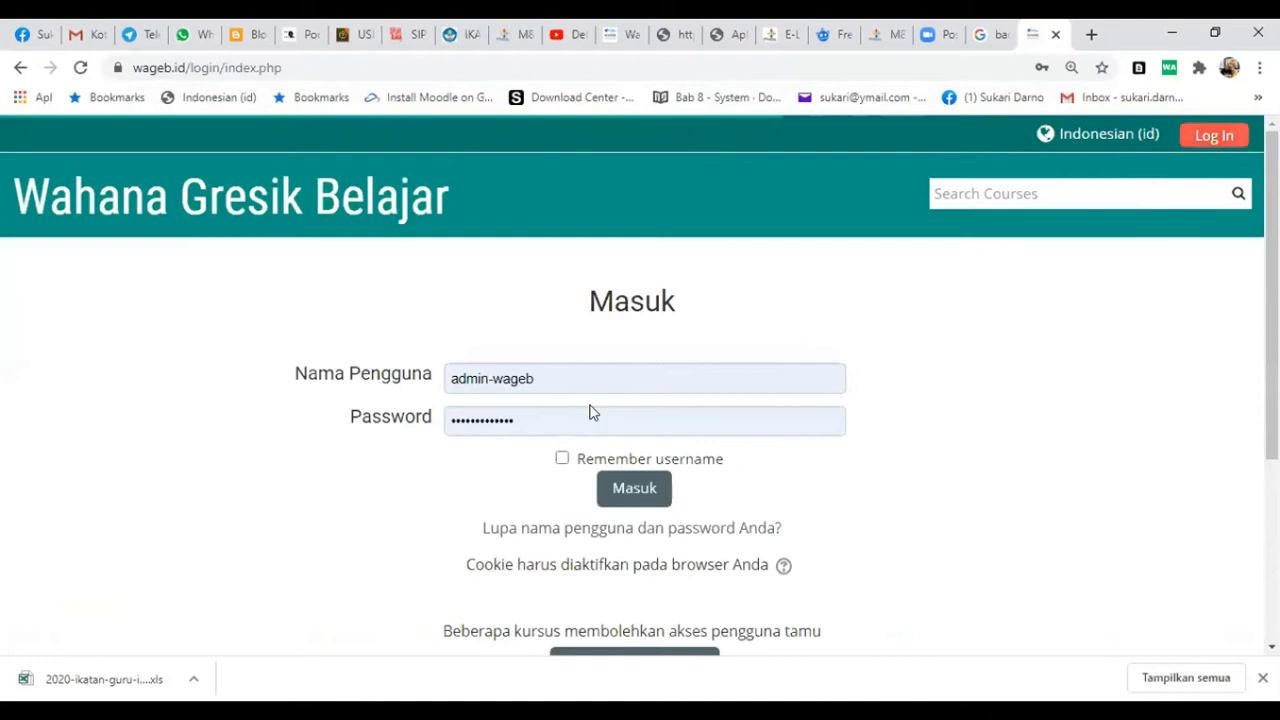
left_click(630, 488)
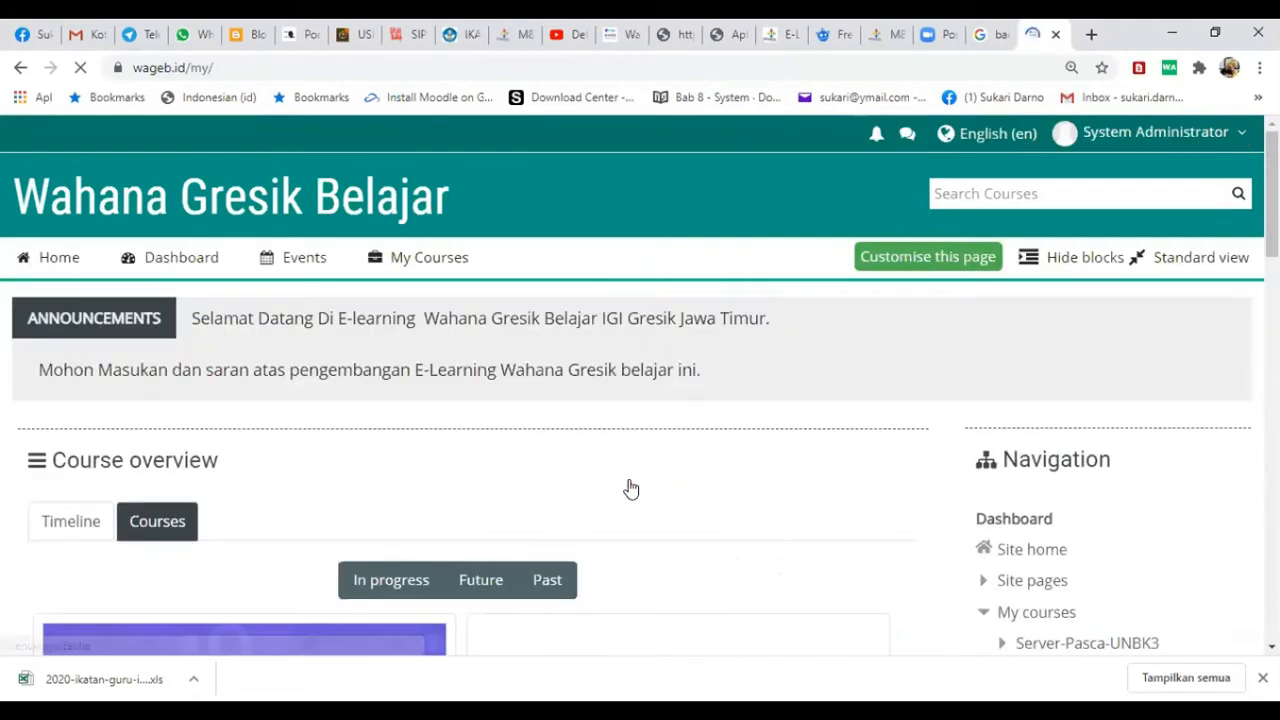
scroll(631, 520, "down", 3)
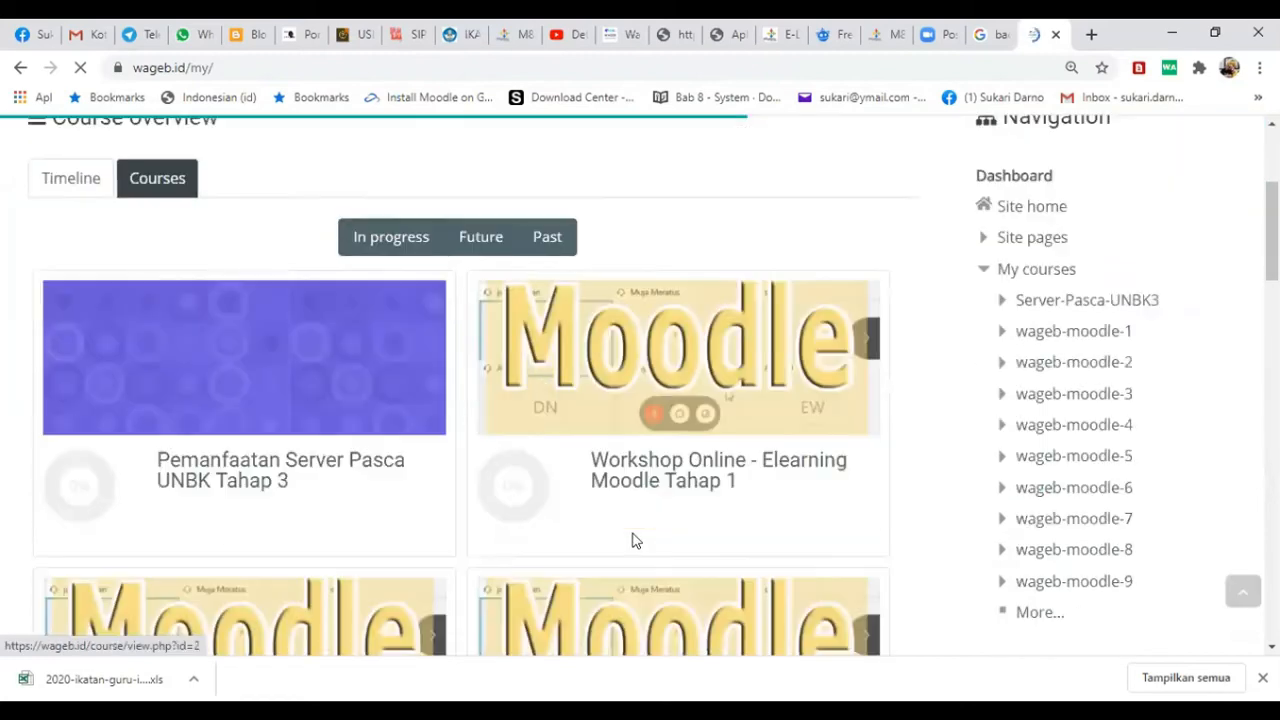
triple_click(240, 478)
- Review the course's meeting schedule, guide books and tutorial videos through to the Penugasan section and its e-certificate
scroll(543, 543, "down", 1)
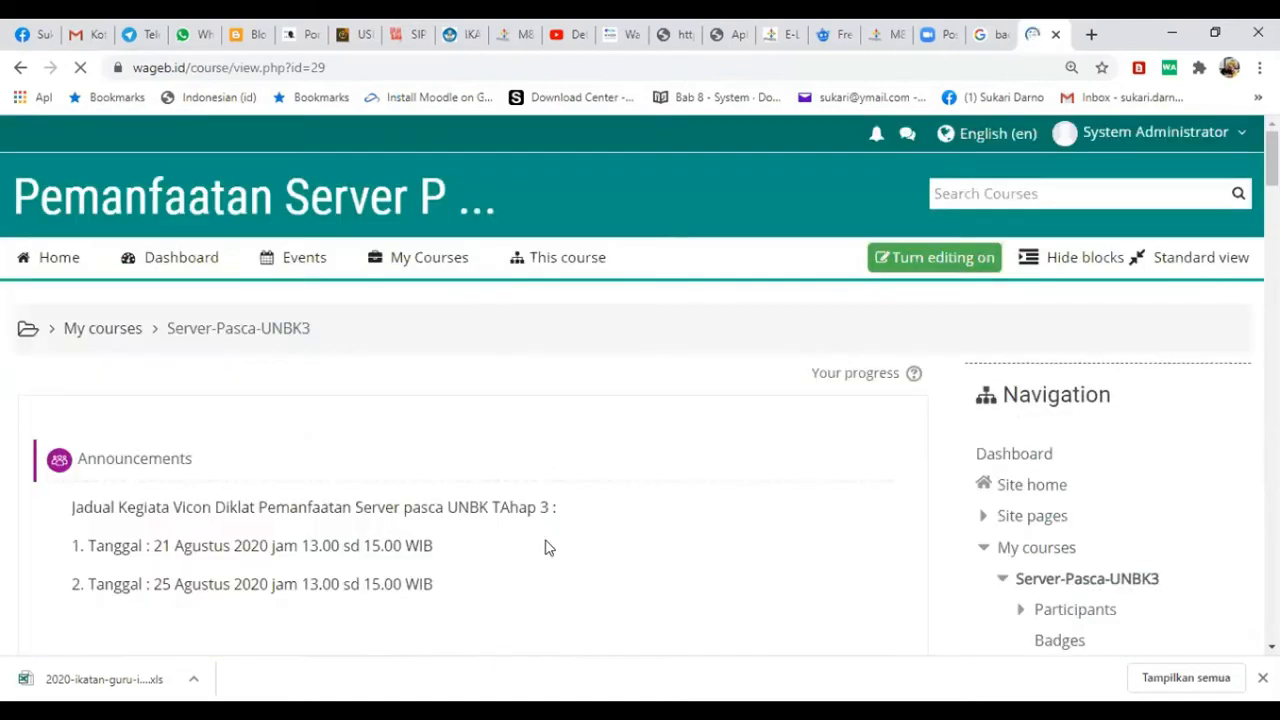
scroll(541, 549, "down", 2)
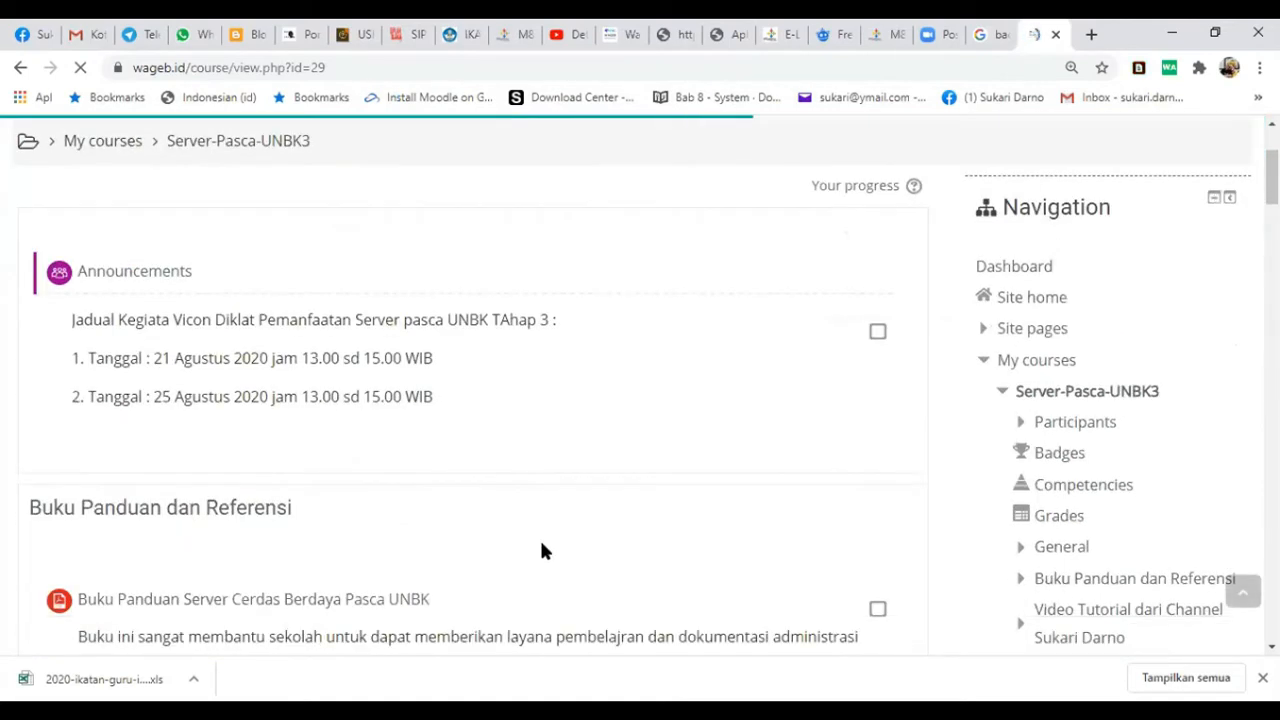
scroll(541, 549, "down", 2)
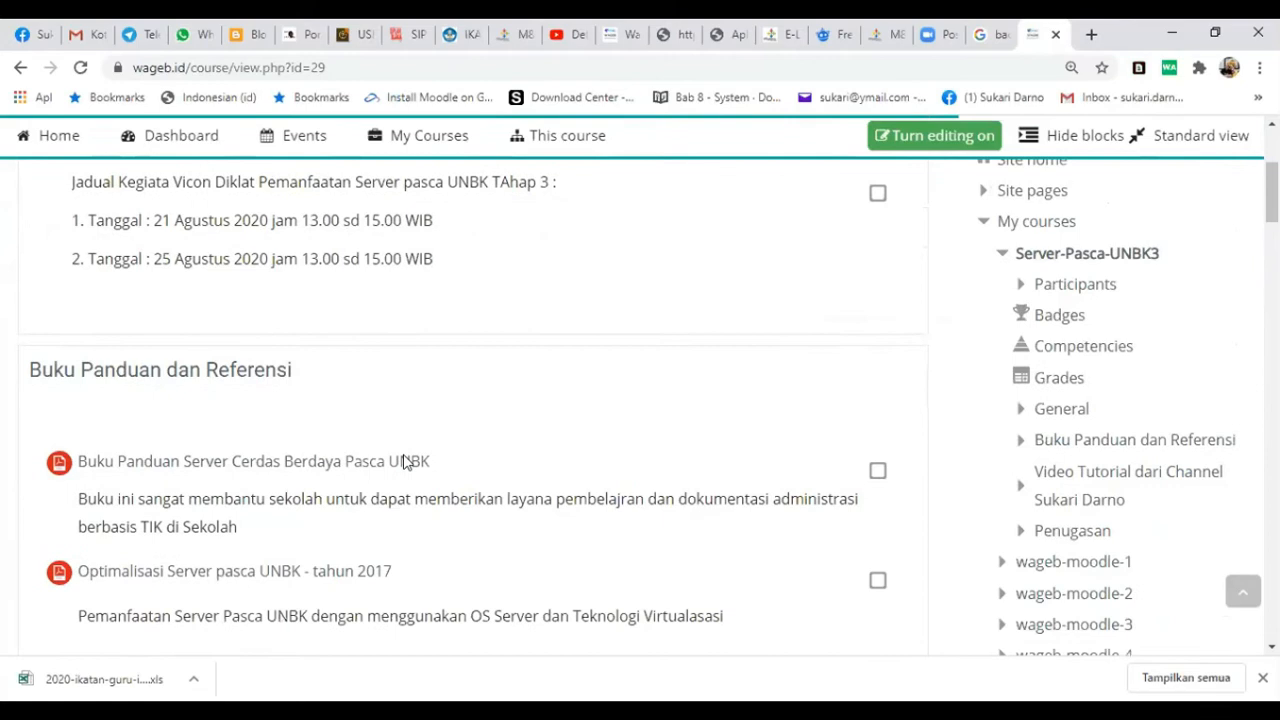
scroll(484, 497, "down", 7)
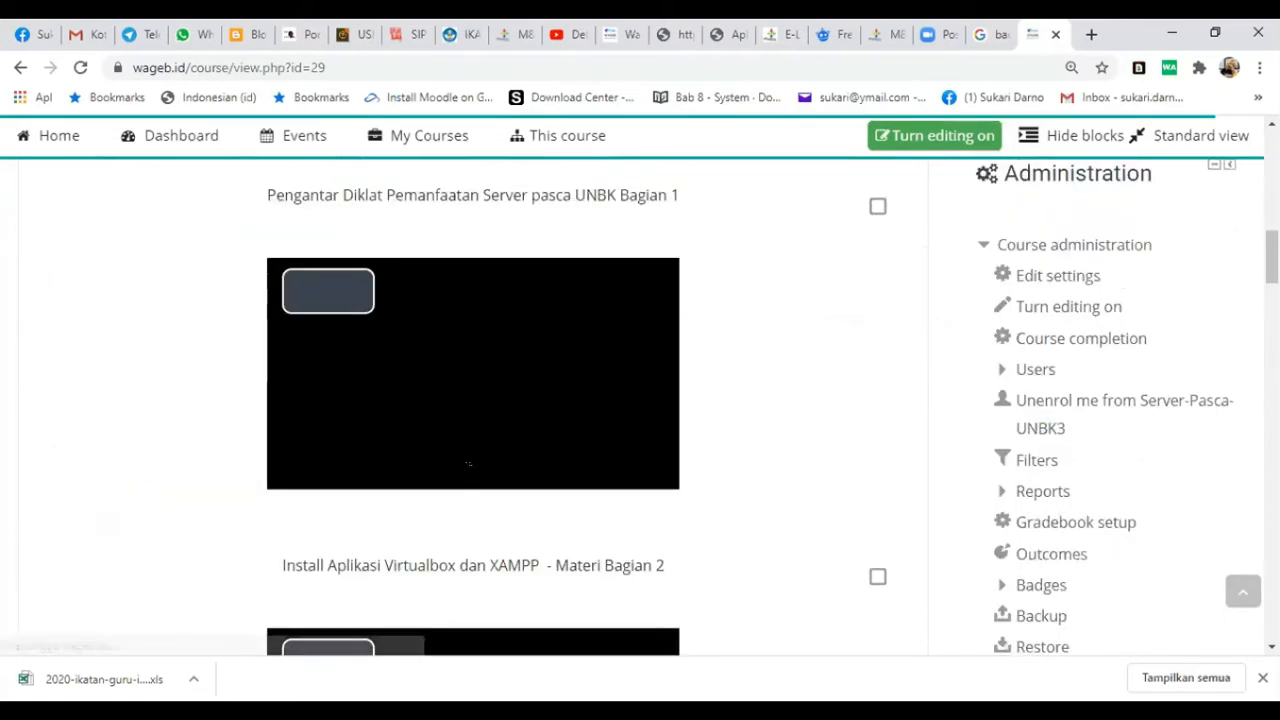
scroll(492, 445, "down", 4)
scroll(491, 441, "down", 10)
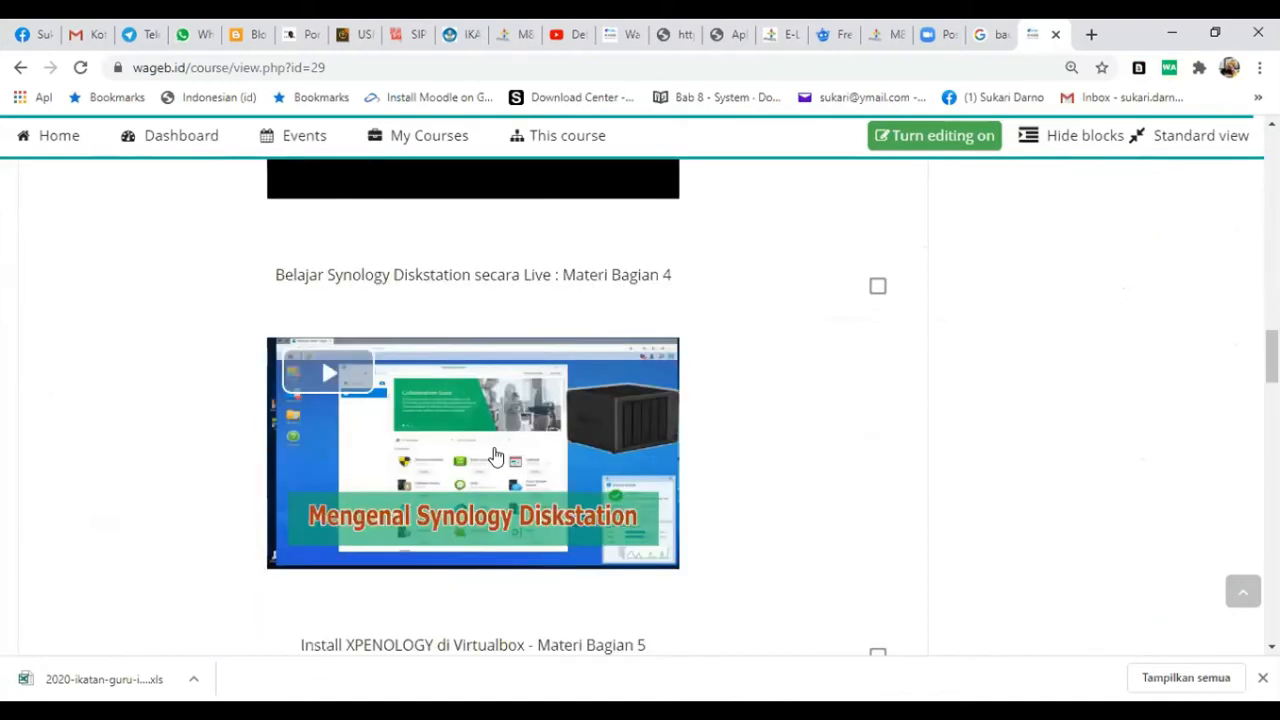
scroll(496, 456, "down", 11)
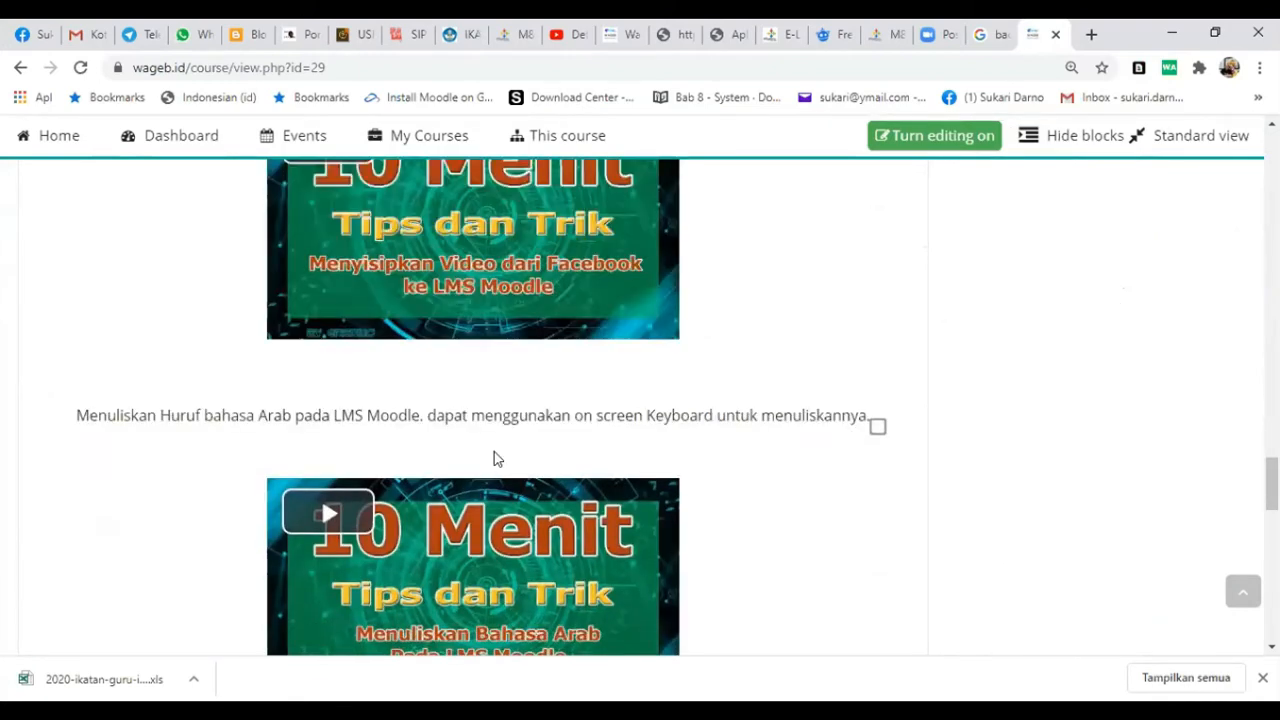
scroll(497, 458, "down", 3)
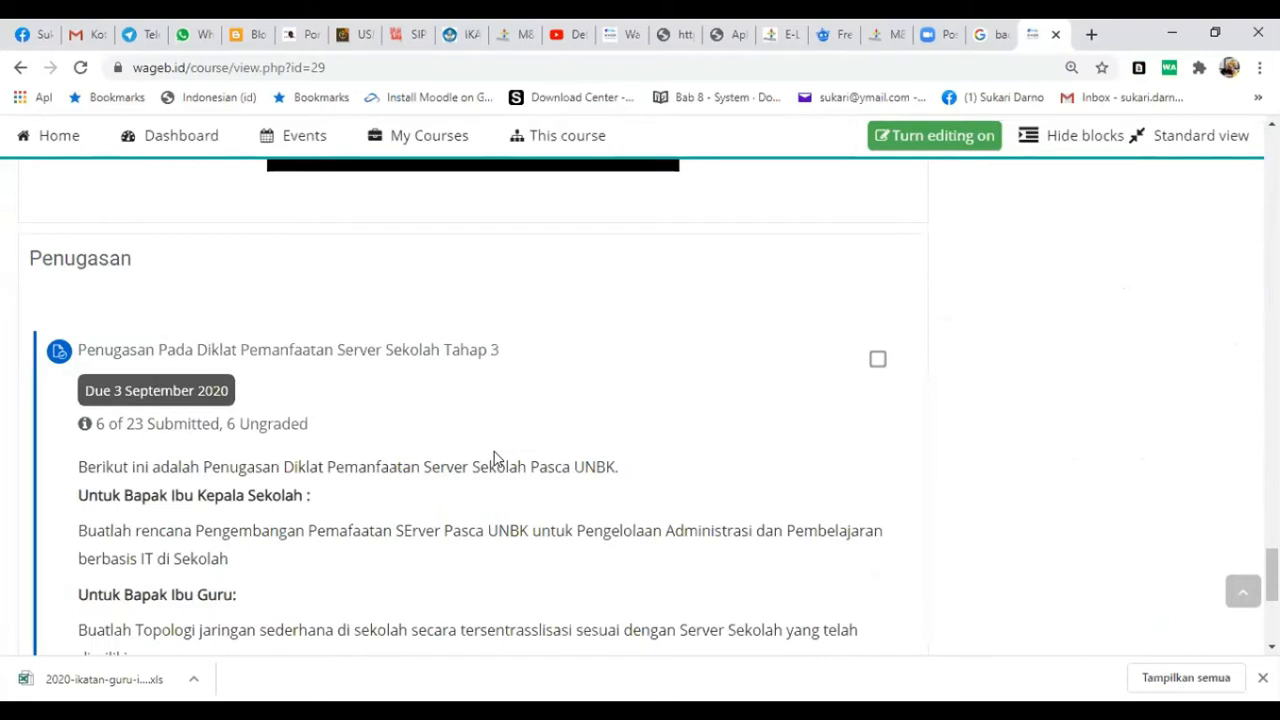
scroll(494, 453, "down", 4)
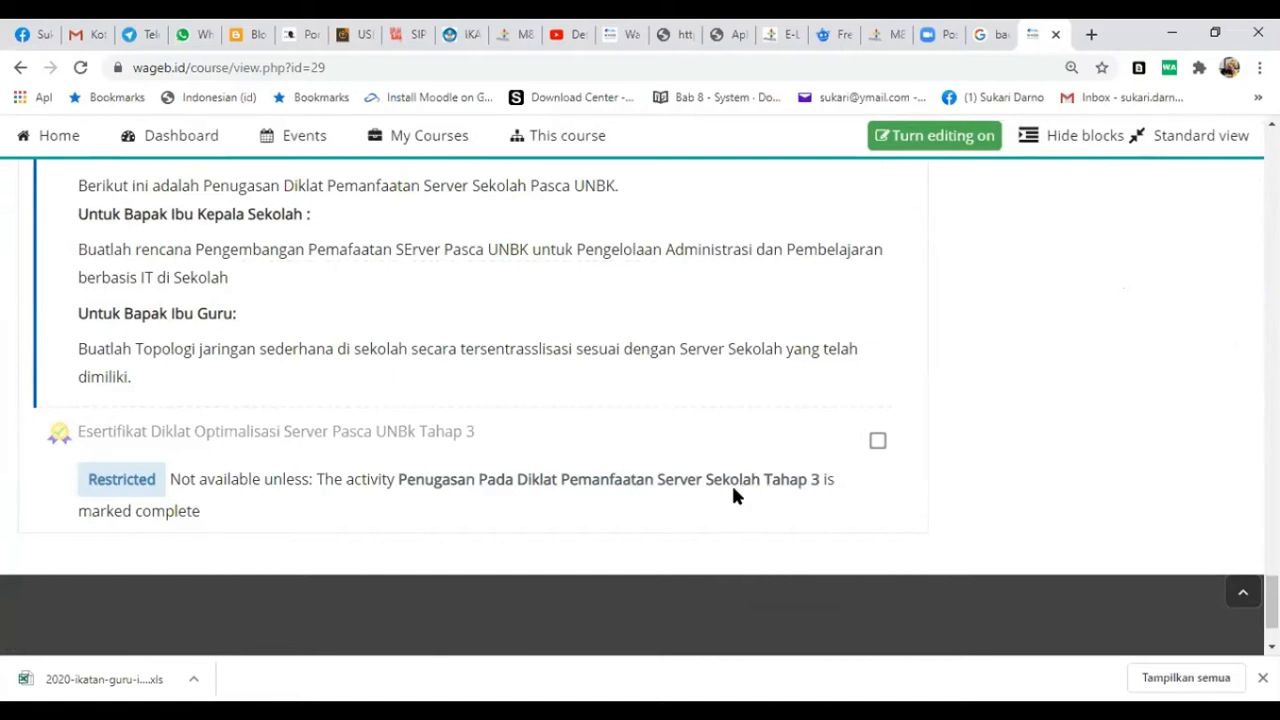
- Examine the Penugasan instructions and certificate restriction, and look back over the video materials to the start of the course
scroll(677, 545, "up", 1)
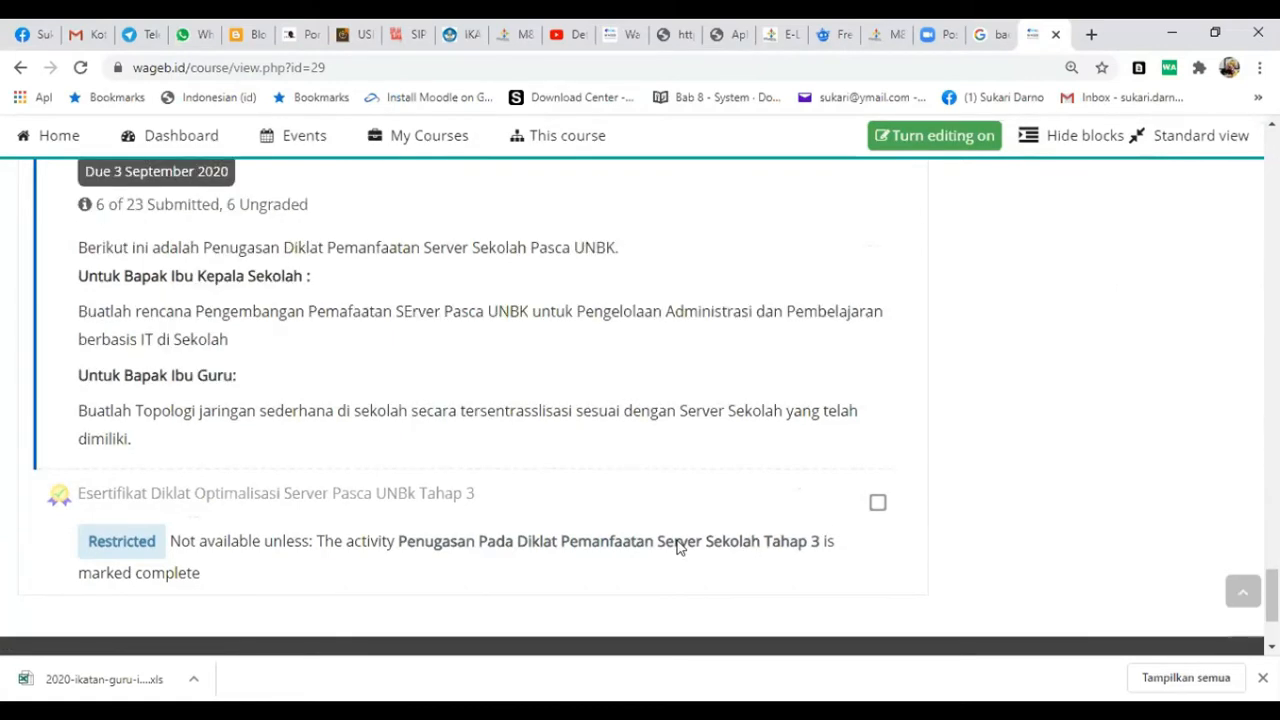
scroll(181, 346, "up", 2)
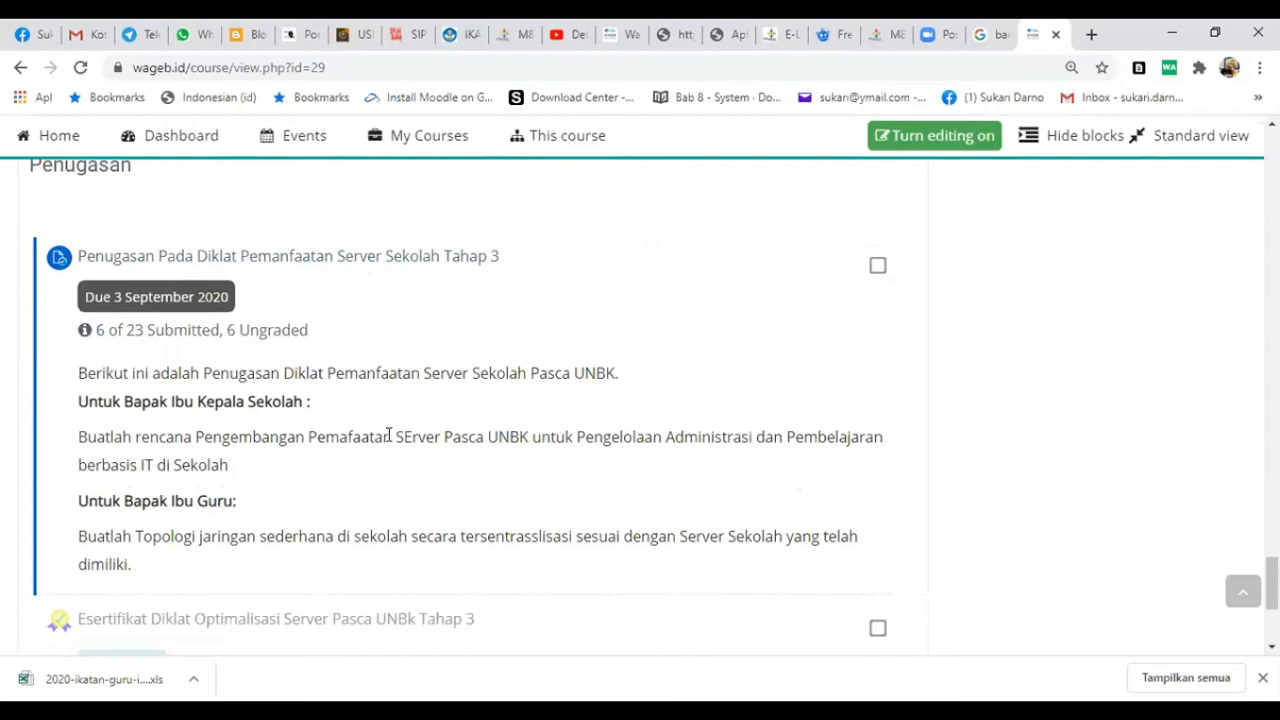
scroll(388, 437, "up", 3)
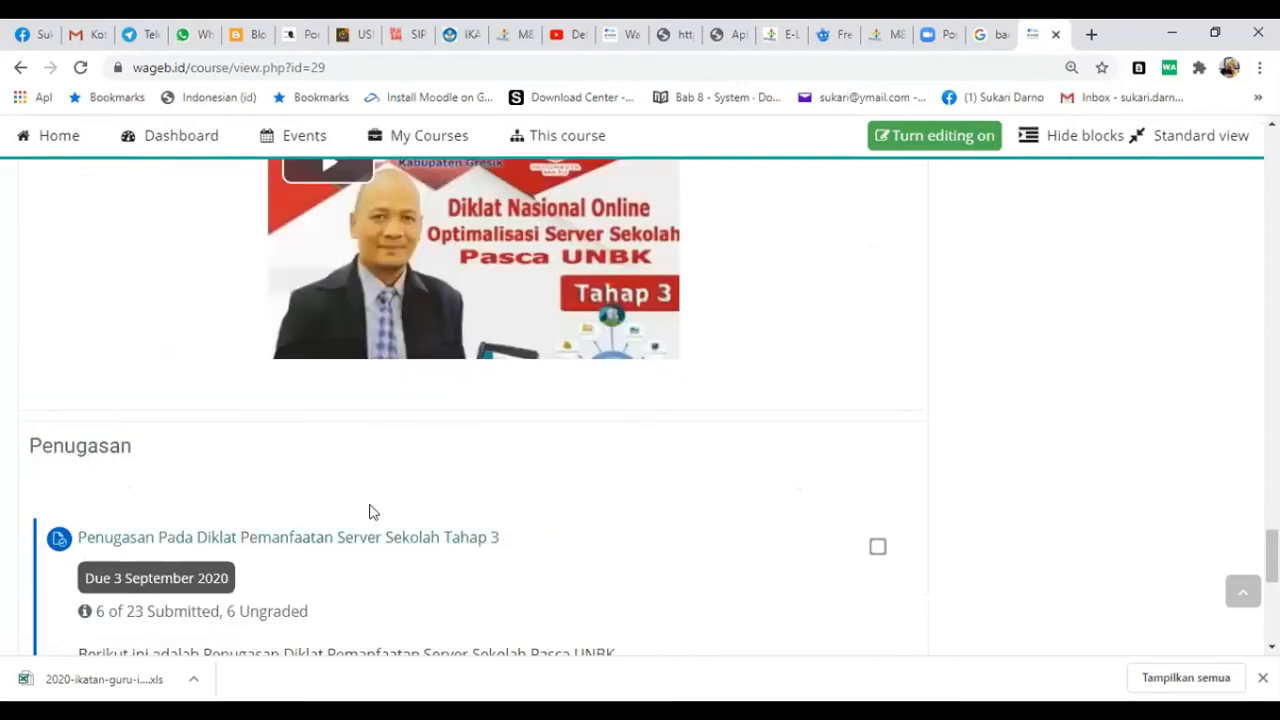
scroll(371, 510, "up", 2)
scroll(371, 510, "up", 2)
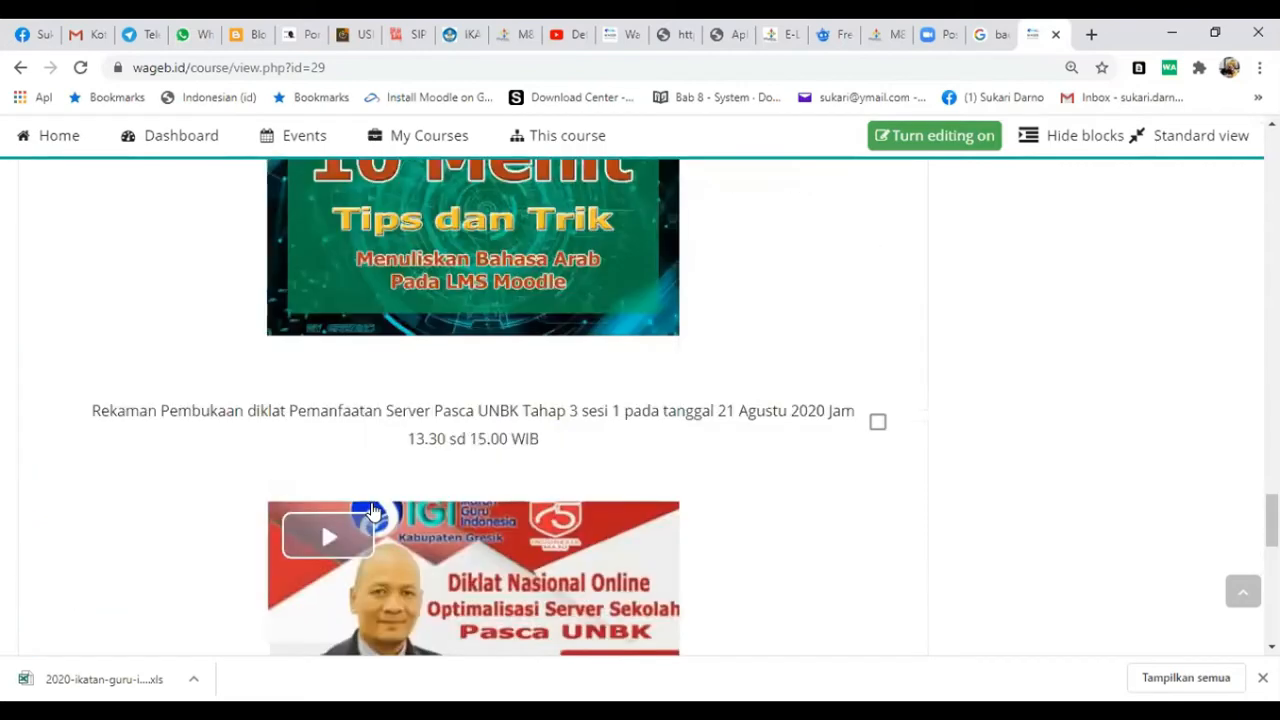
scroll(371, 510, "up", 2)
scroll(374, 513, "up", 4)
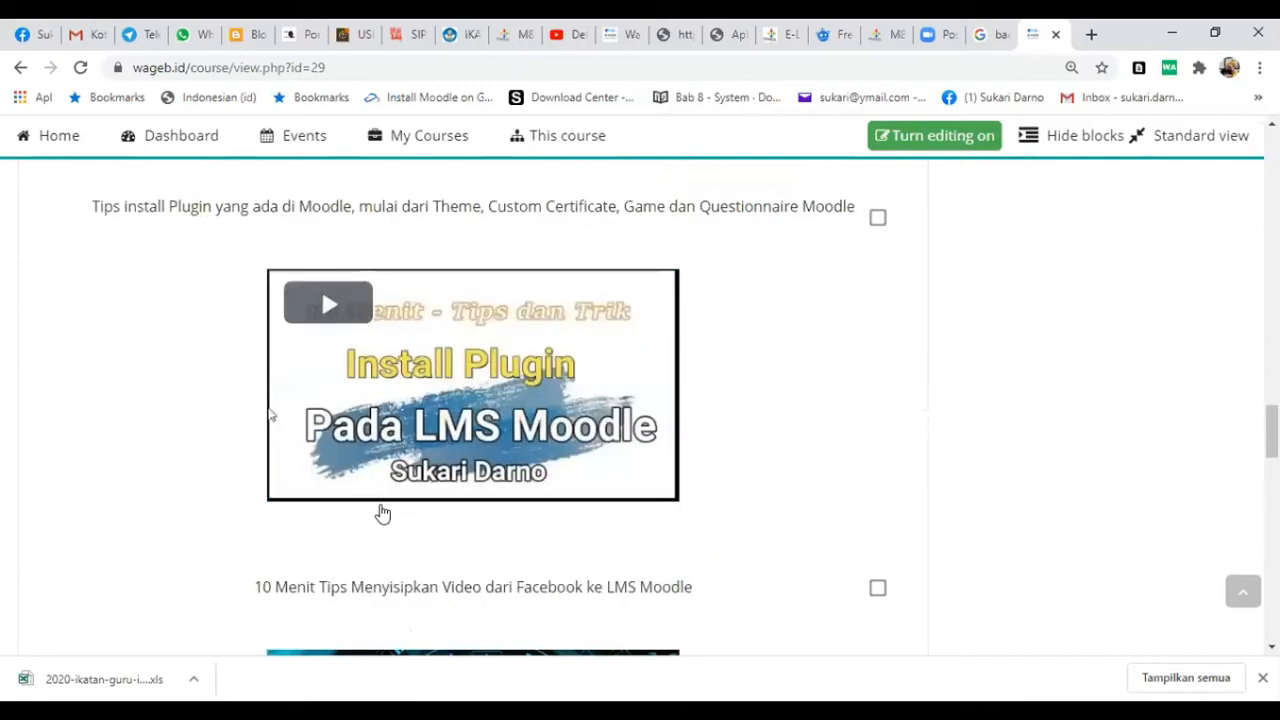
scroll(382, 513, "up", 5)
scroll(381, 510, "up", 5)
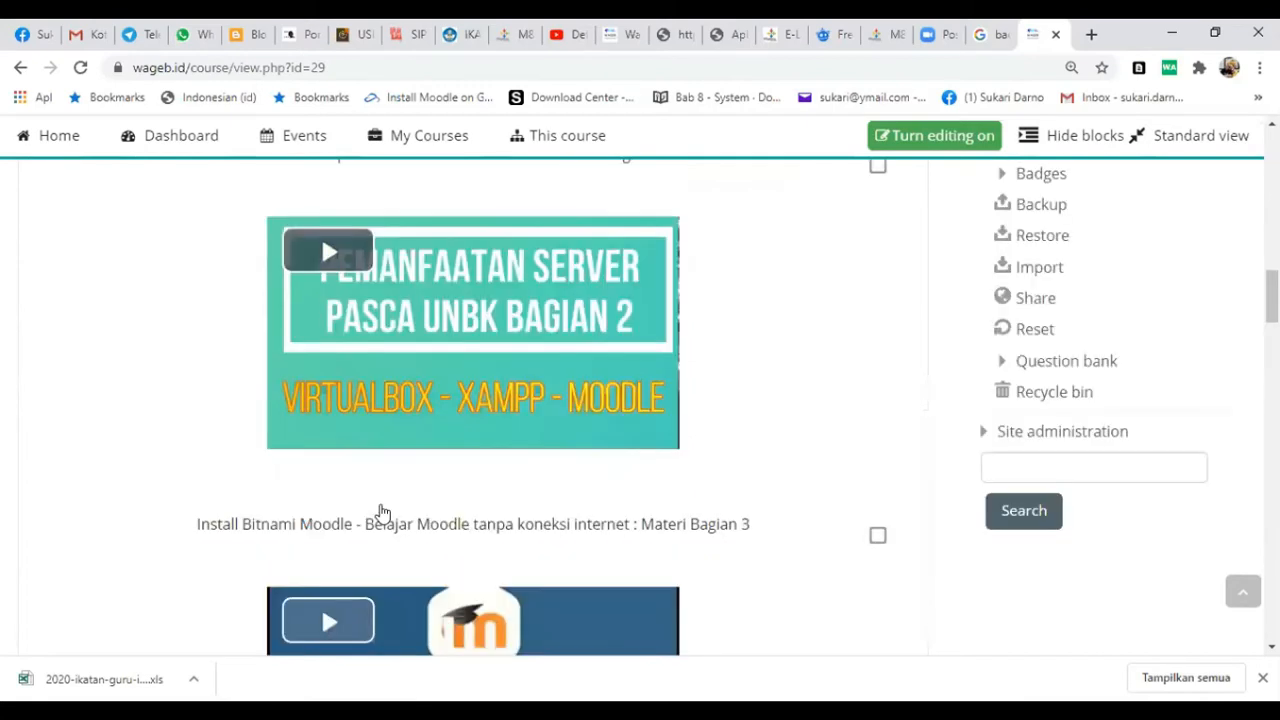
scroll(384, 502, "up", 10)
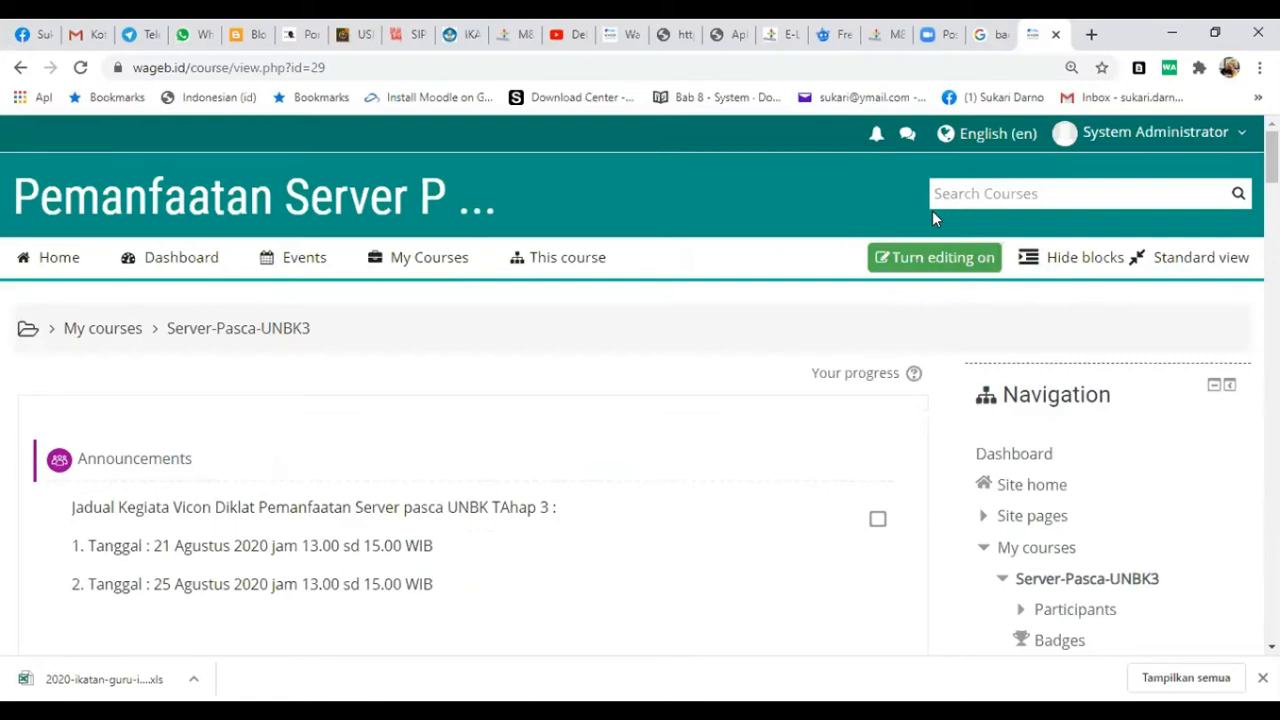
- Search the courses for KS LMS and open the course Diklat Kepala Sekolah Tahap 7
left_click(978, 194)
type("KS LMS")
key("Return")
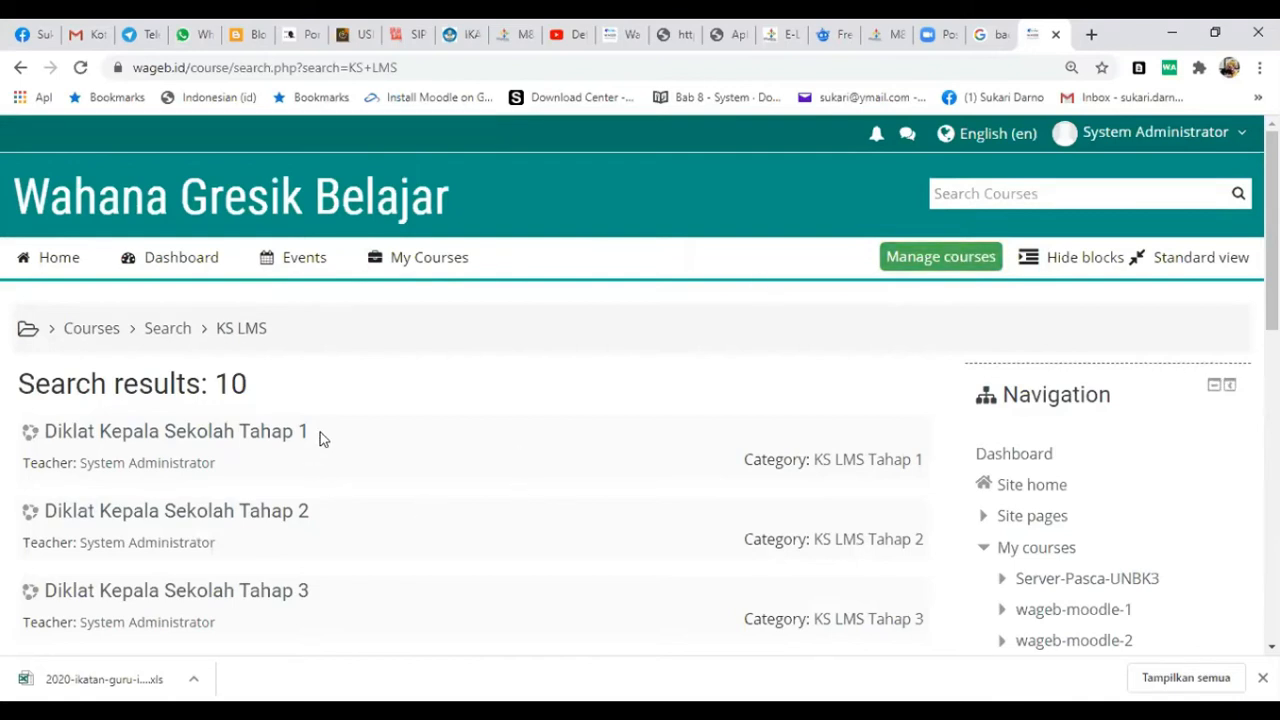
scroll(320, 432, "down", 3)
scroll(486, 440, "down", 3)
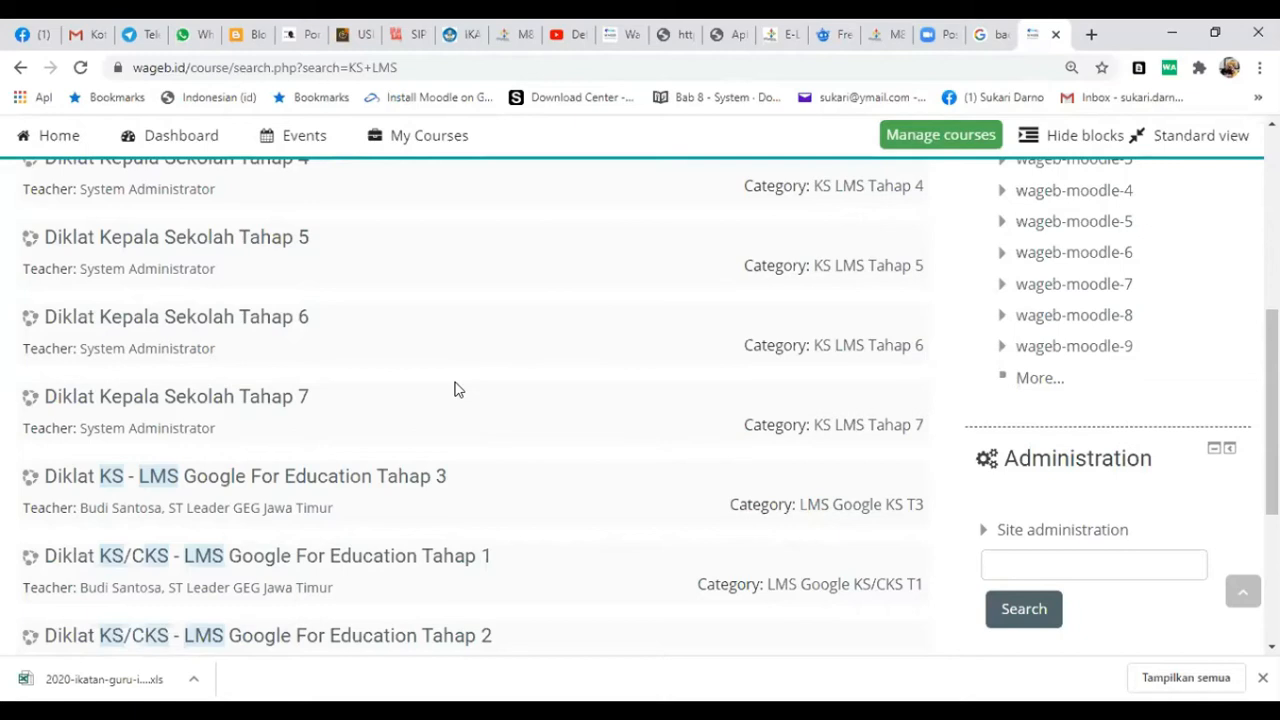
left_click(285, 406)
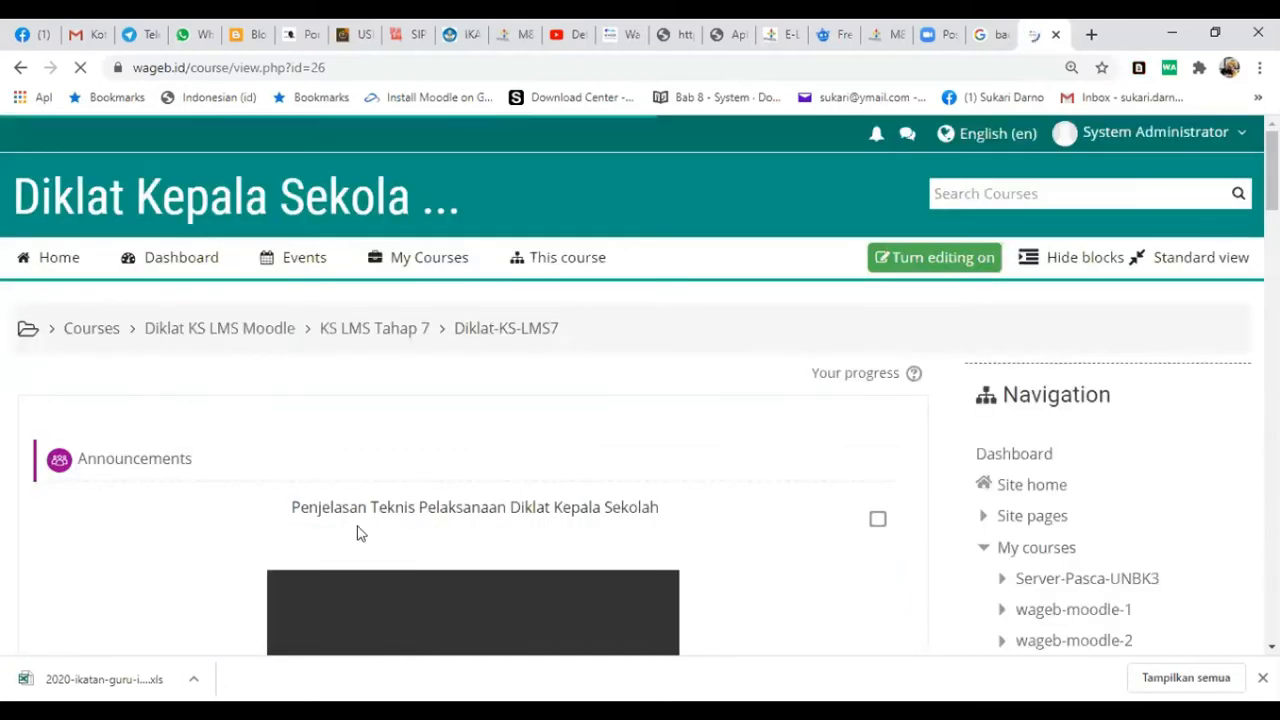
- Review the course's technical explanation, video conference schedule, and the videos and guide documents in Panduan dan Video Tutorial
scroll(360, 533, "down", 3)
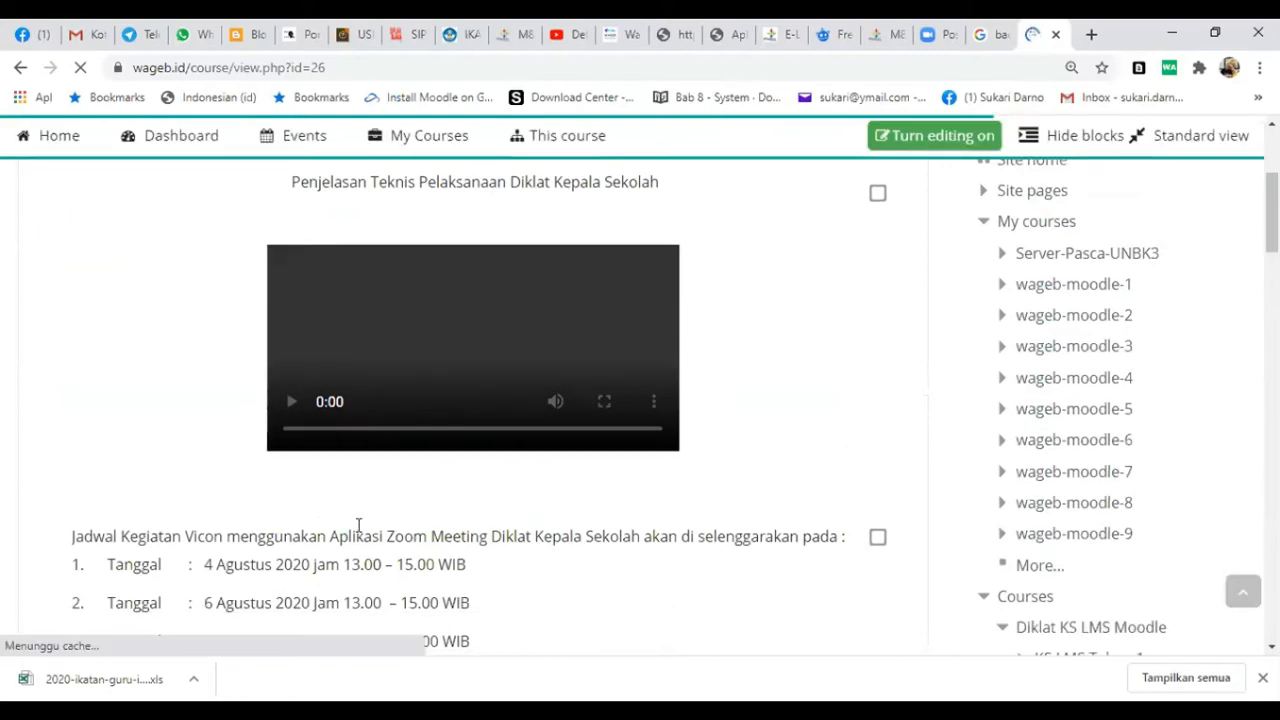
scroll(421, 428, "down", 2)
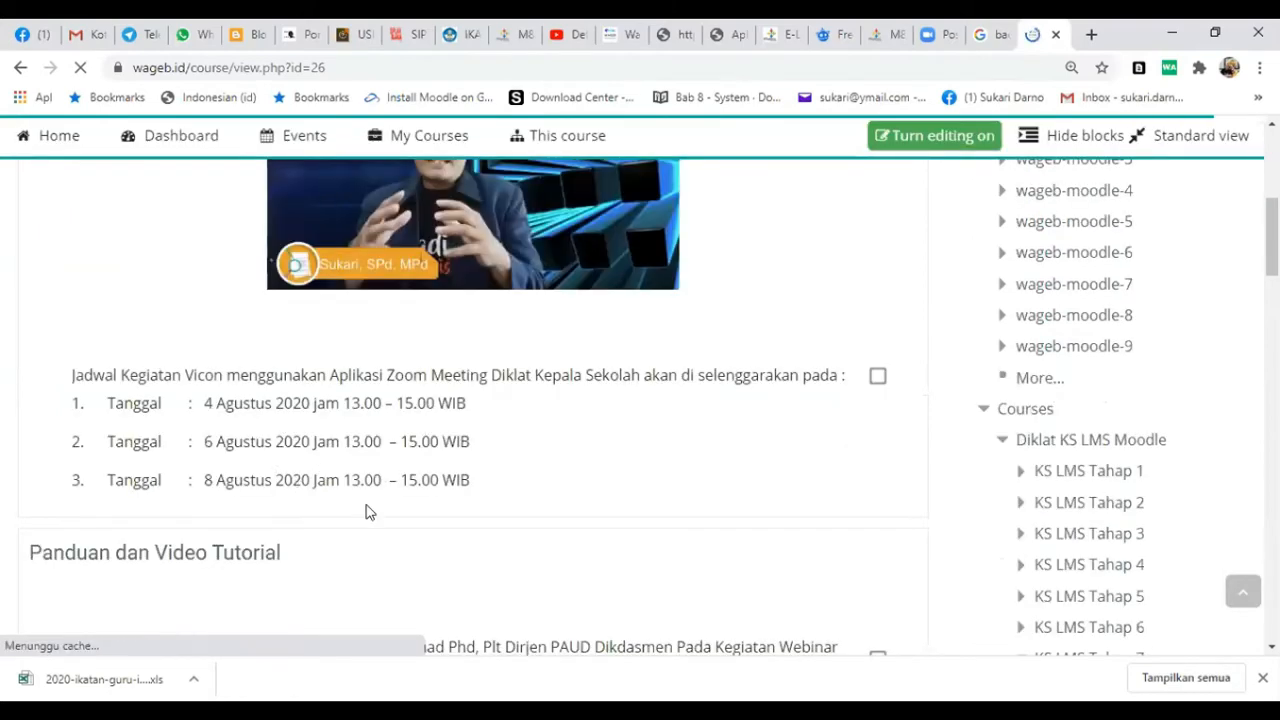
scroll(370, 508, "down", 2)
scroll(229, 373, "down", 3)
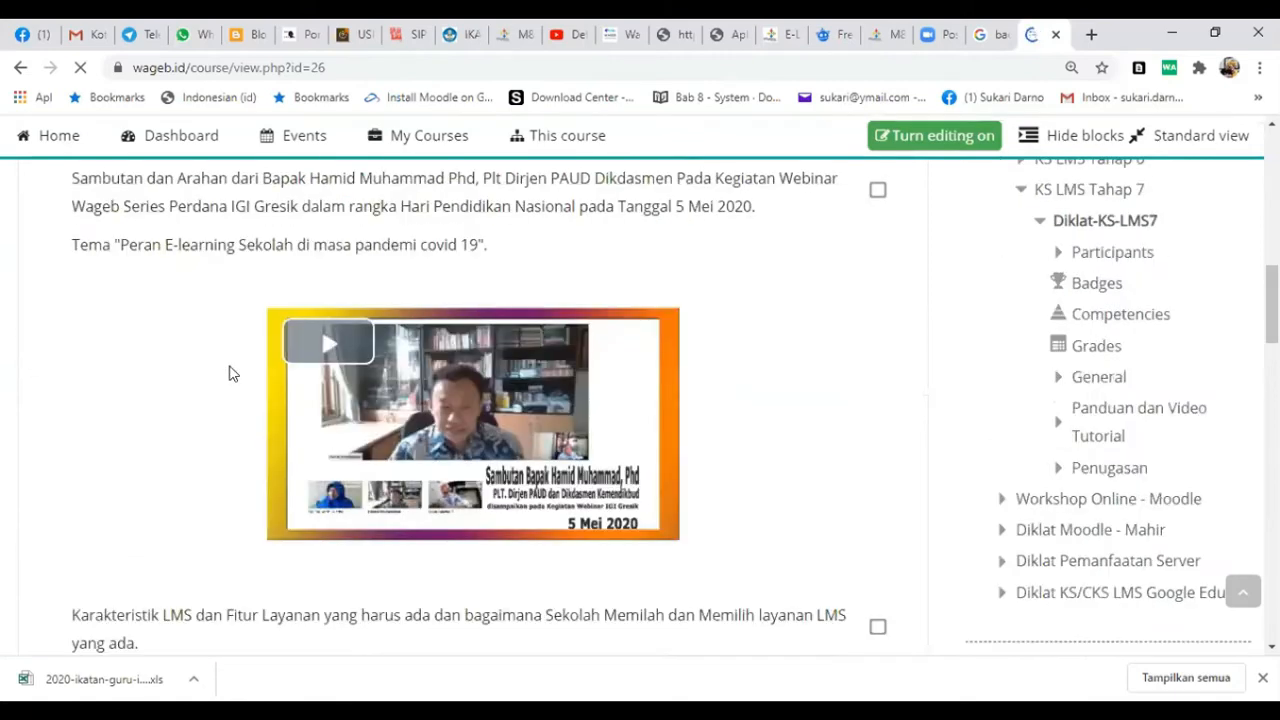
scroll(723, 360, "down", 3)
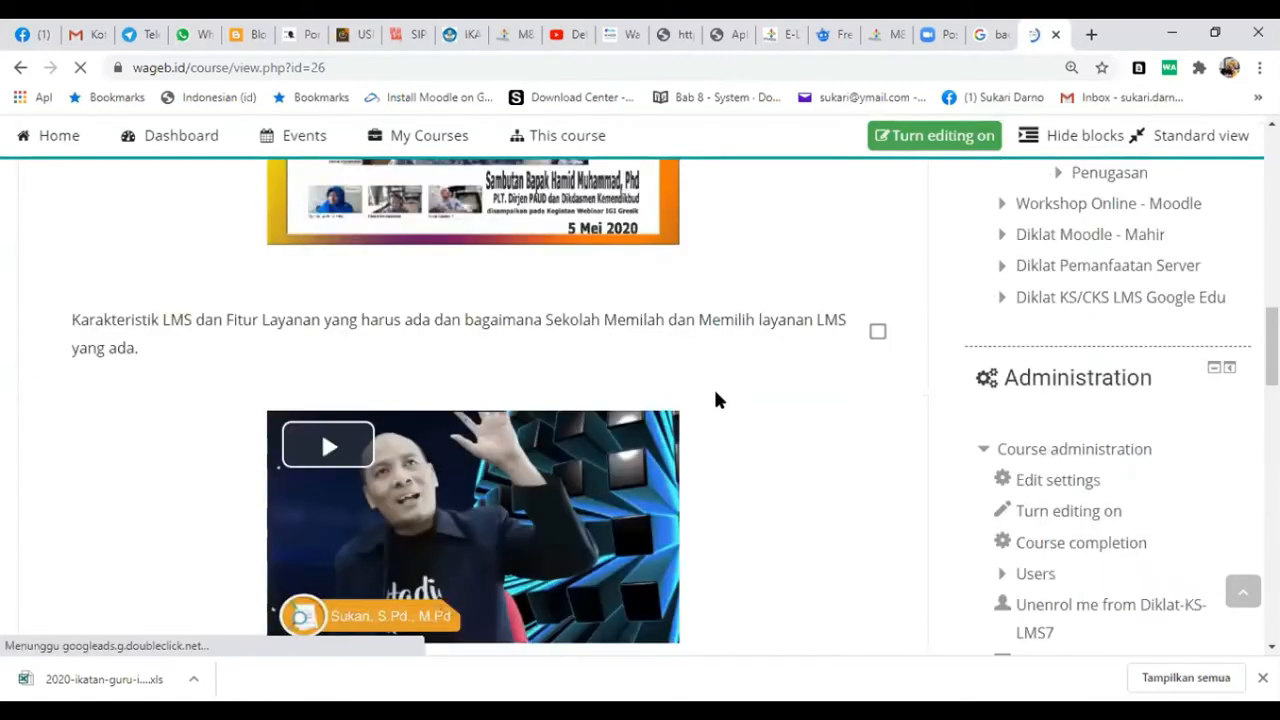
scroll(716, 395, "down", 4)
scroll(716, 395, "up", 4)
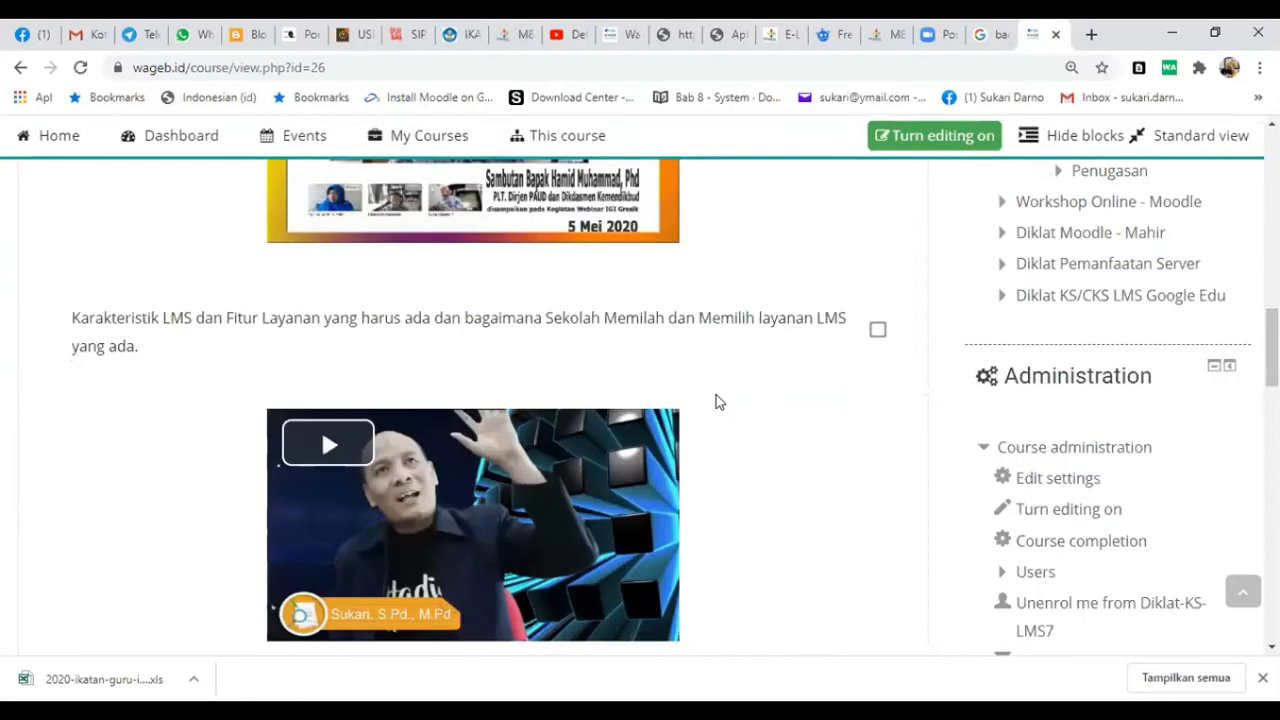
scroll(714, 396, "down", 3)
scroll(714, 396, "down", 2)
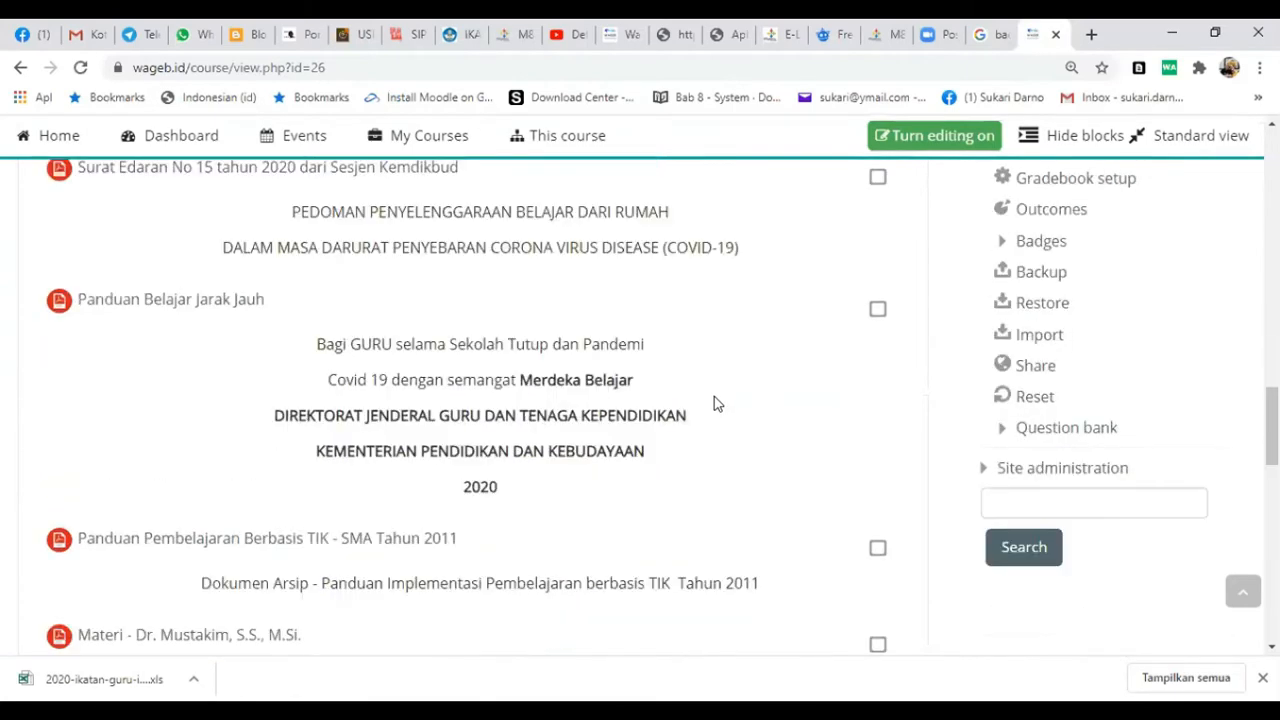
- Examine the remaining PDF materials, the Zoom meeting entry, the opening recording and the Penugasan Diklat Kepala Sekolah Tahap 7 assignment
scroll(714, 405, "down", 3)
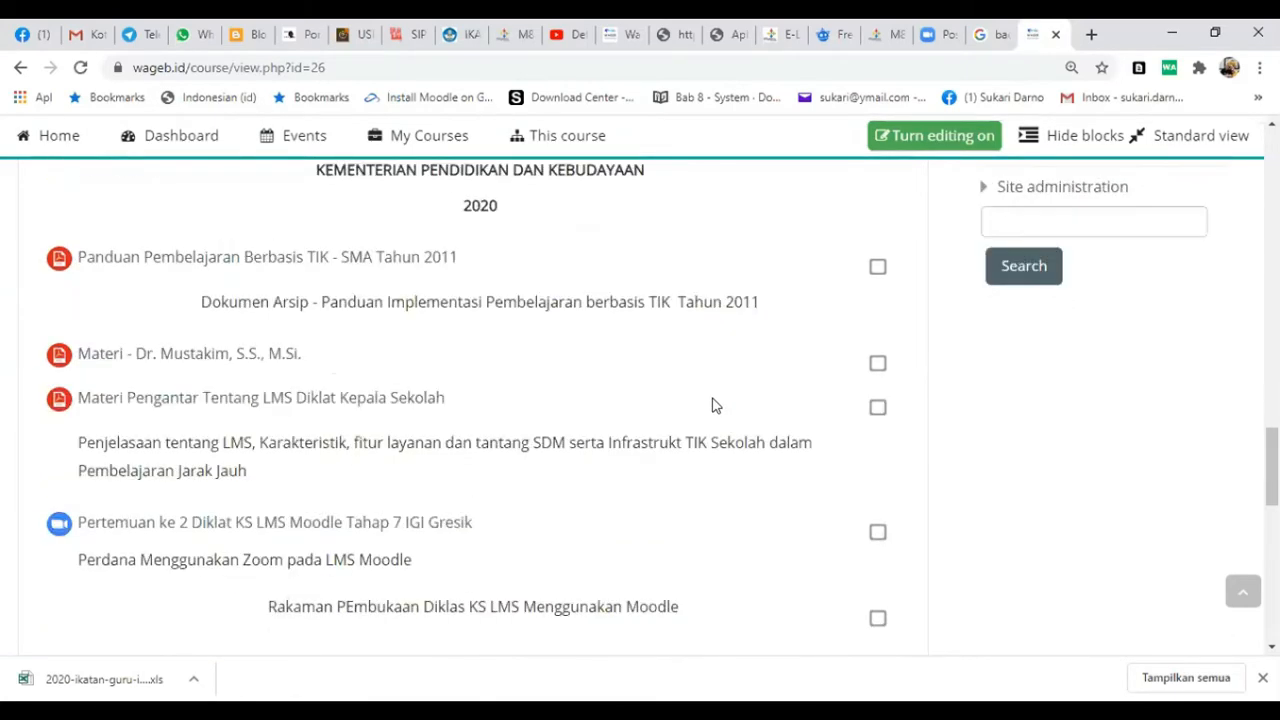
scroll(414, 349, "down", 1)
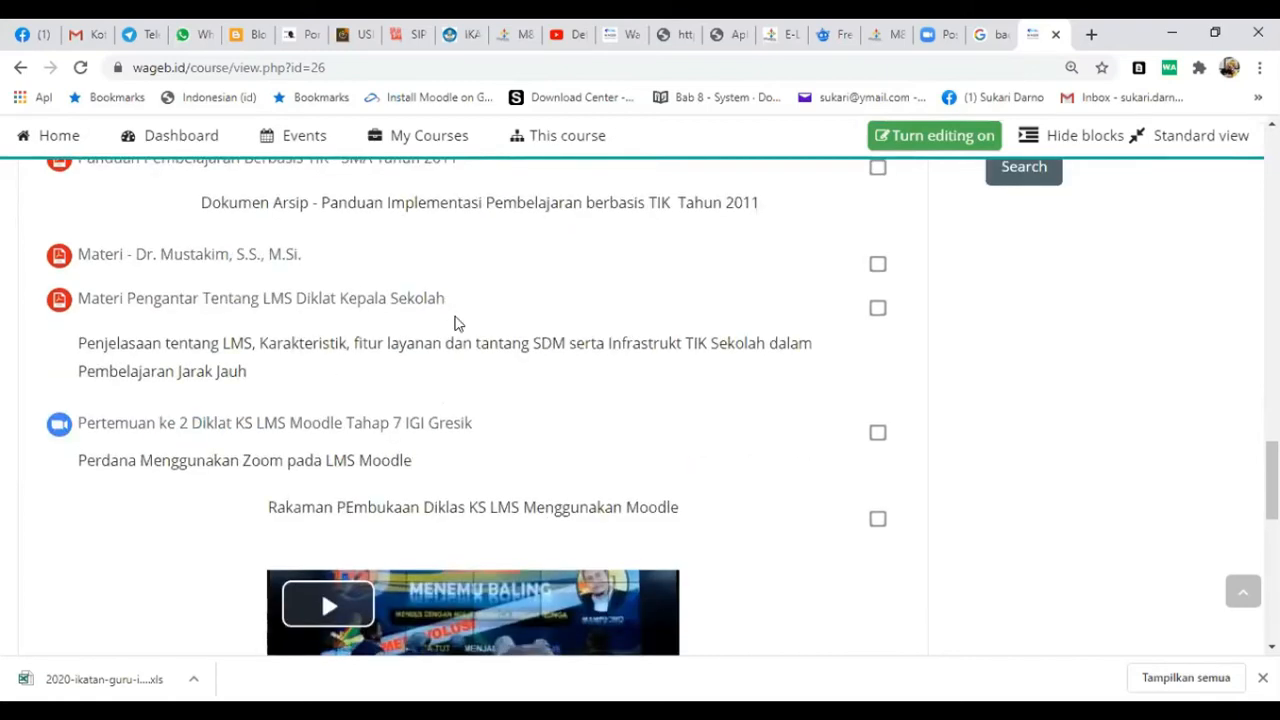
scroll(454, 325, "down", 2)
scroll(451, 337, "down", 2)
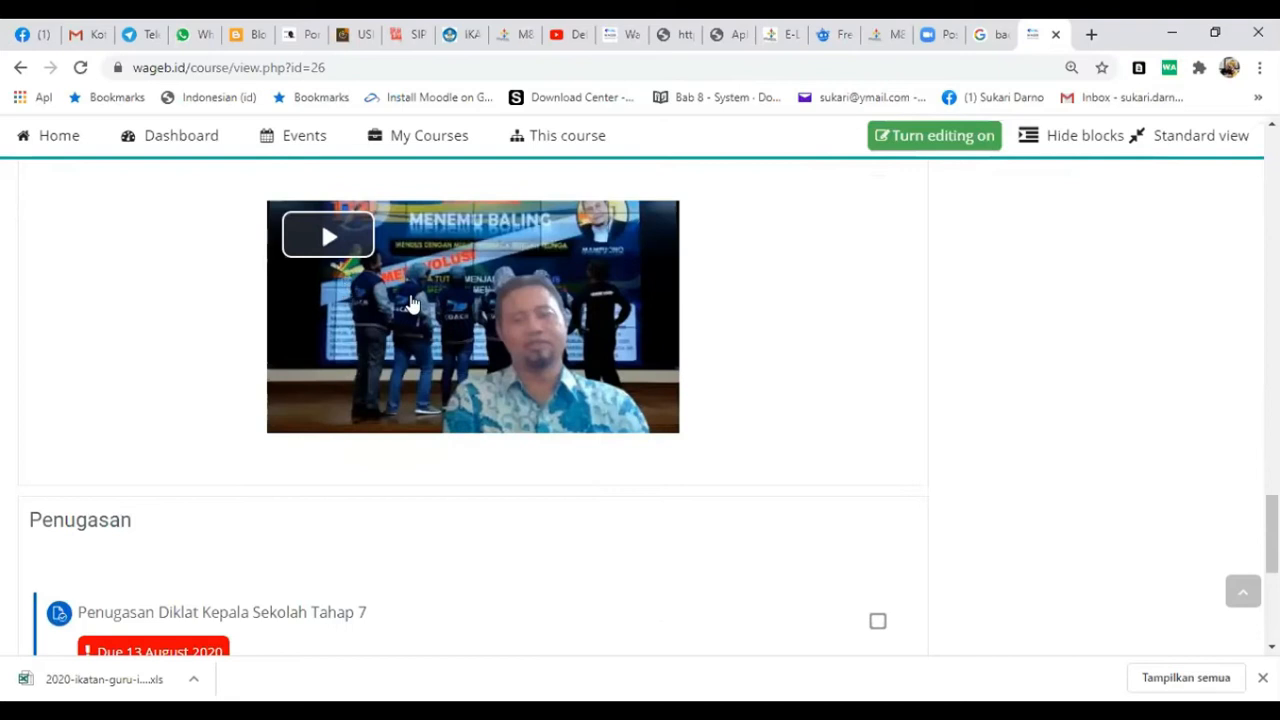
scroll(330, 370, "up", 1)
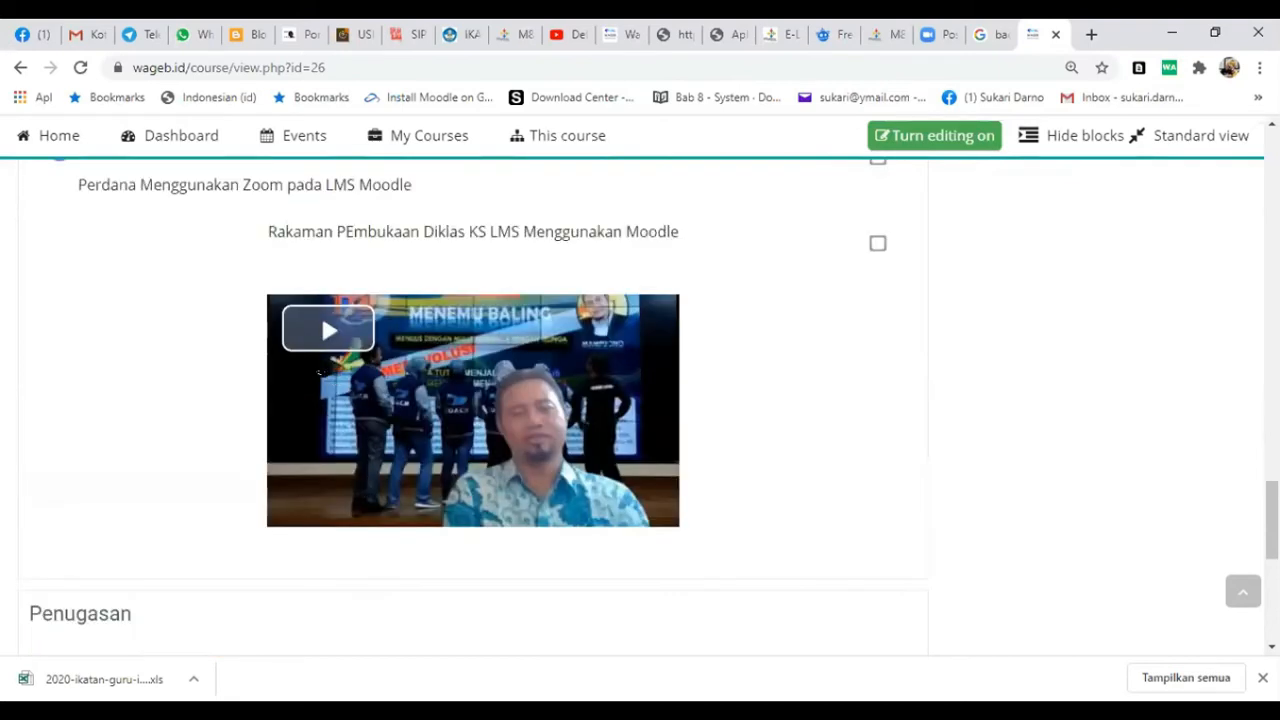
scroll(320, 363, "down", 1)
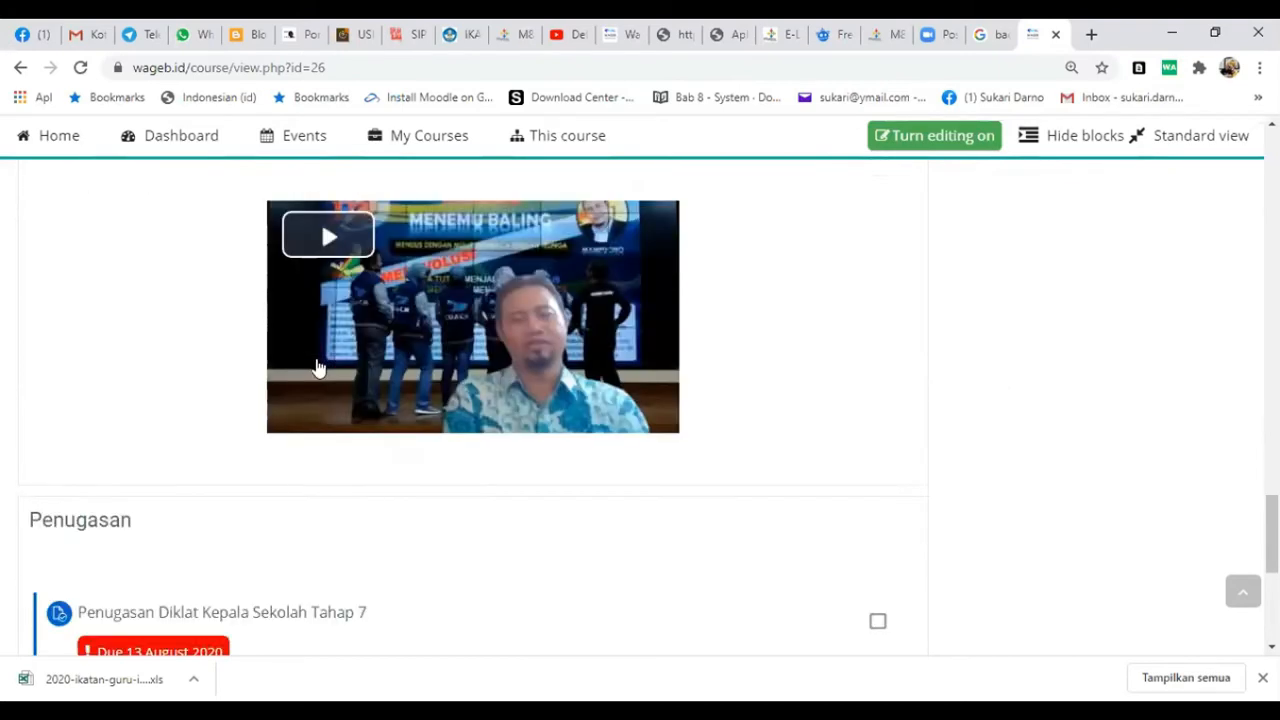
scroll(320, 370, "down", 3)
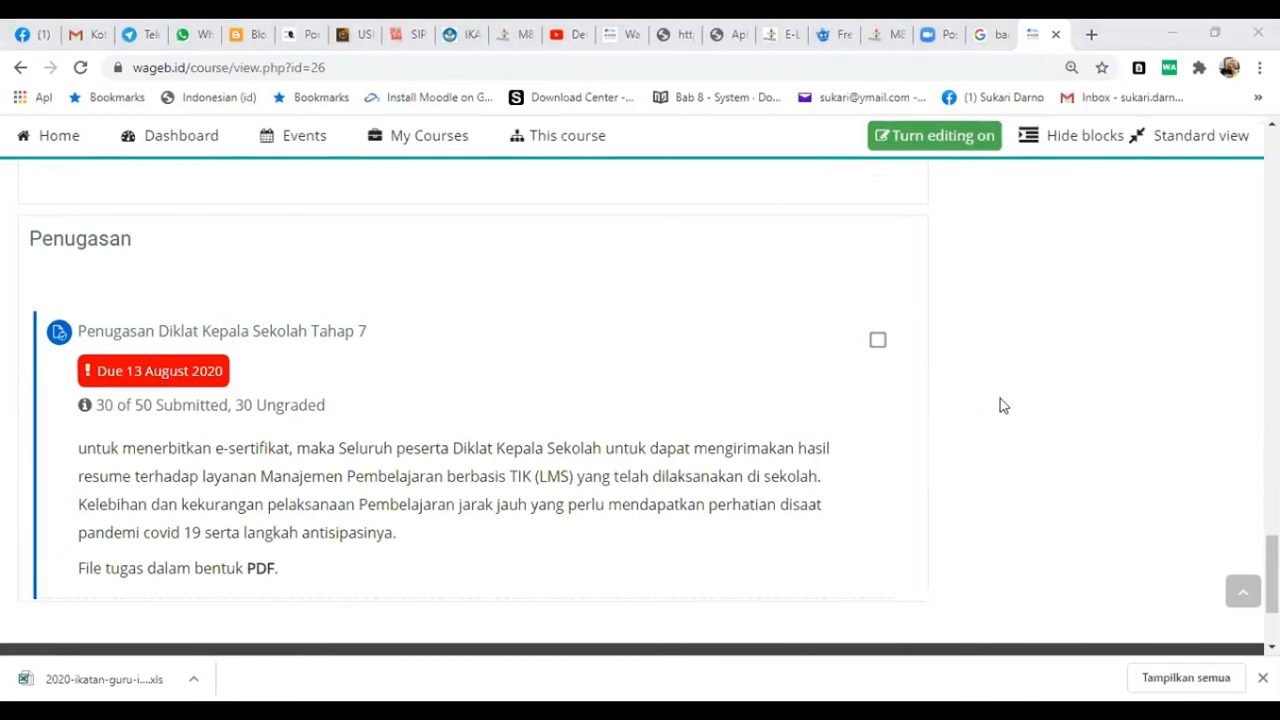
left_click(112, 405)
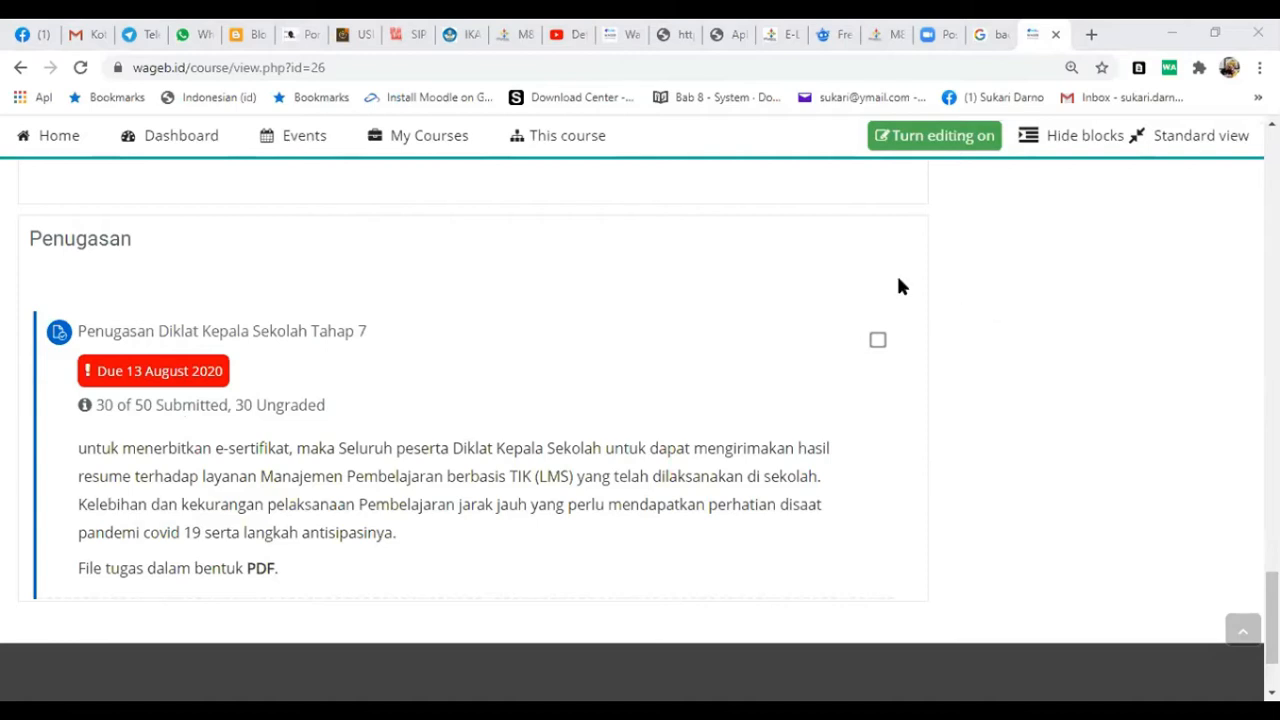
scroll(703, 328, "up", 2)
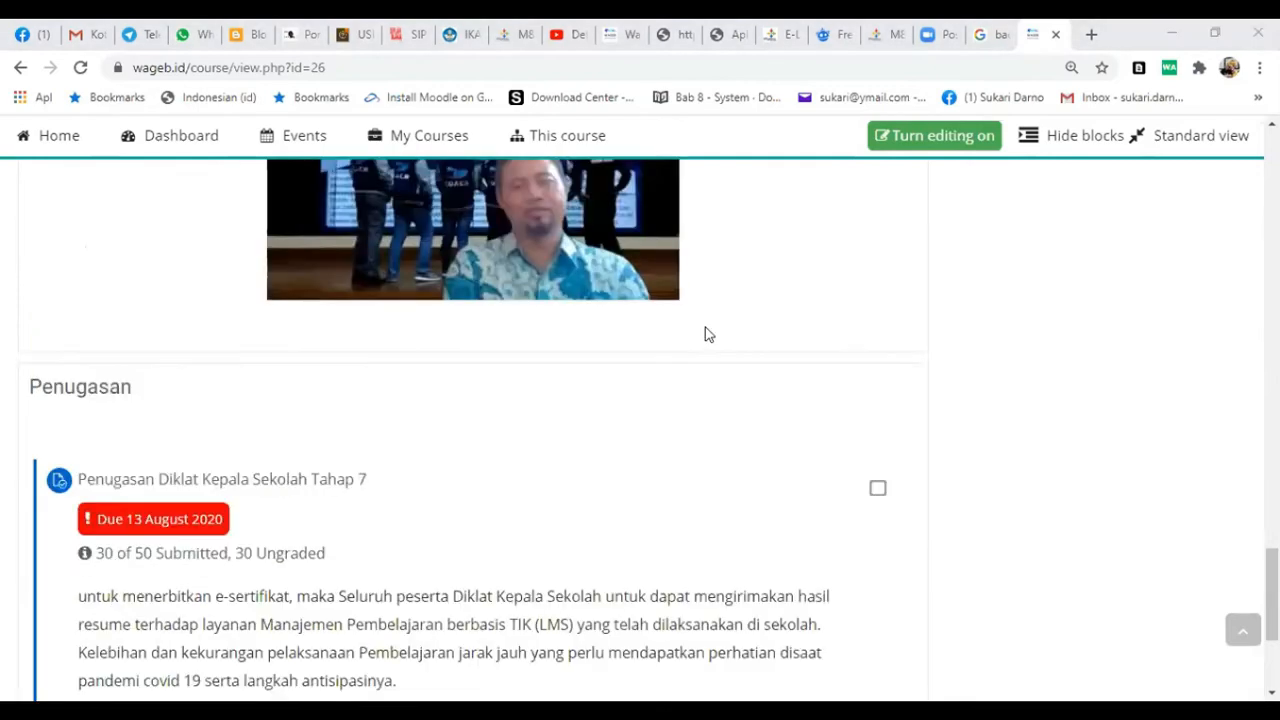
- Open the backup settings for the course Diklat Kepala Sekolah Tahap 7
scroll(705, 334, "up", 3)
scroll(705, 334, "down", 5)
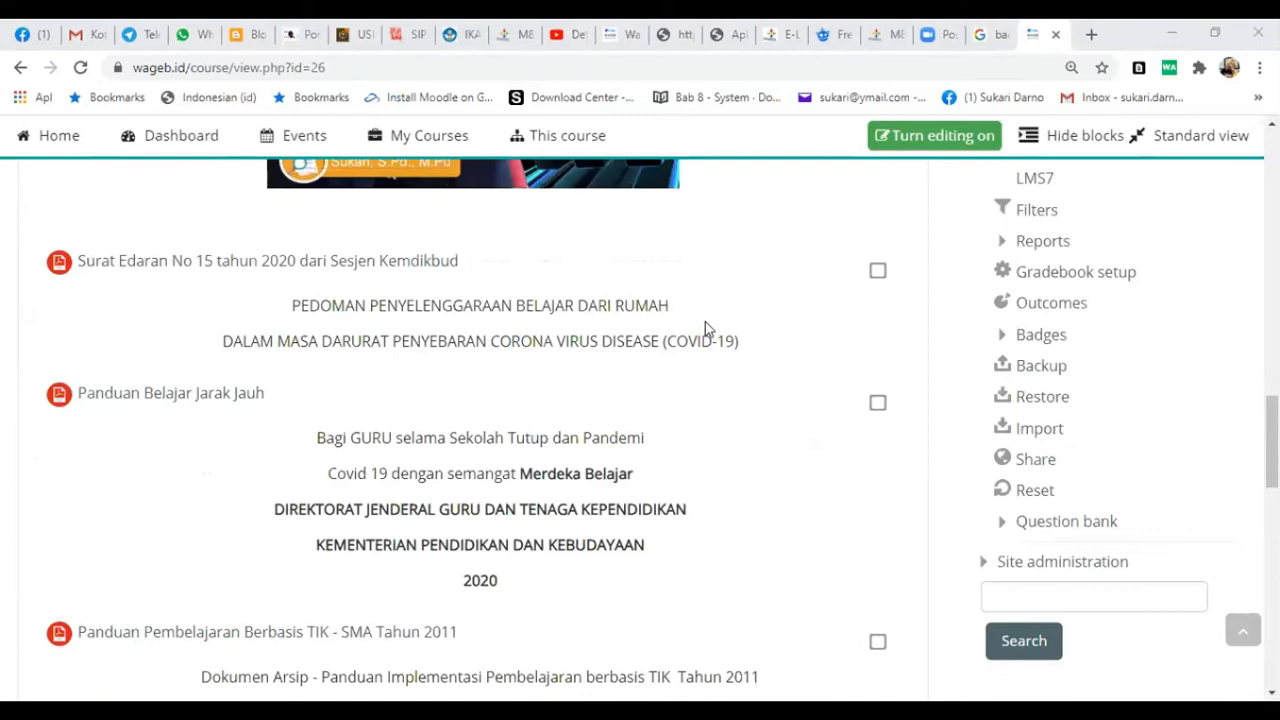
left_click(1040, 377)
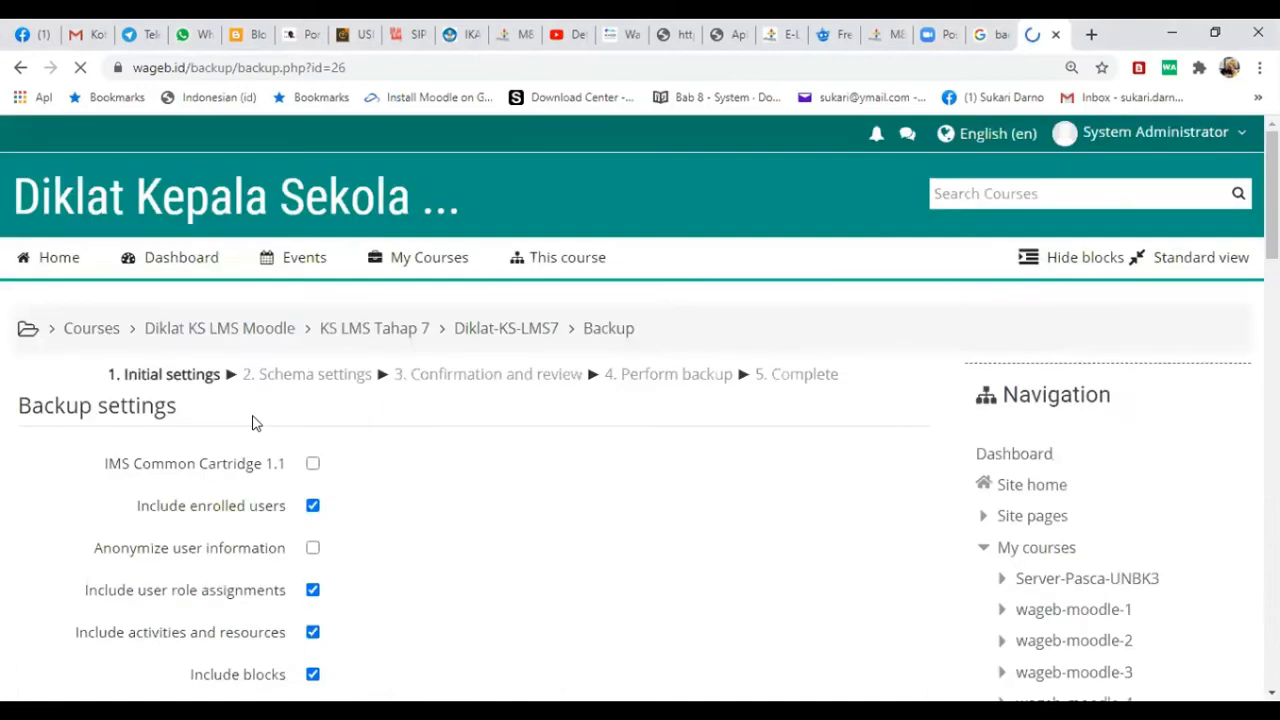
scroll(392, 507, "down", 1)
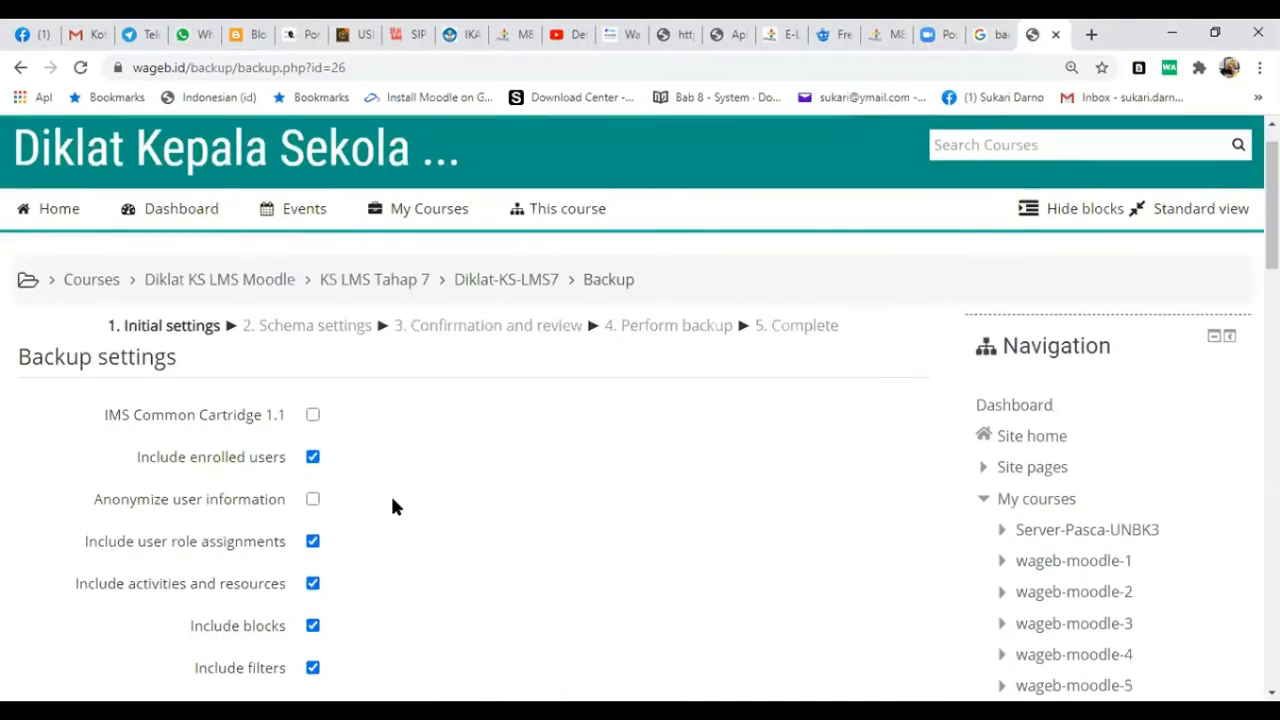
scroll(395, 495, "down", 1)
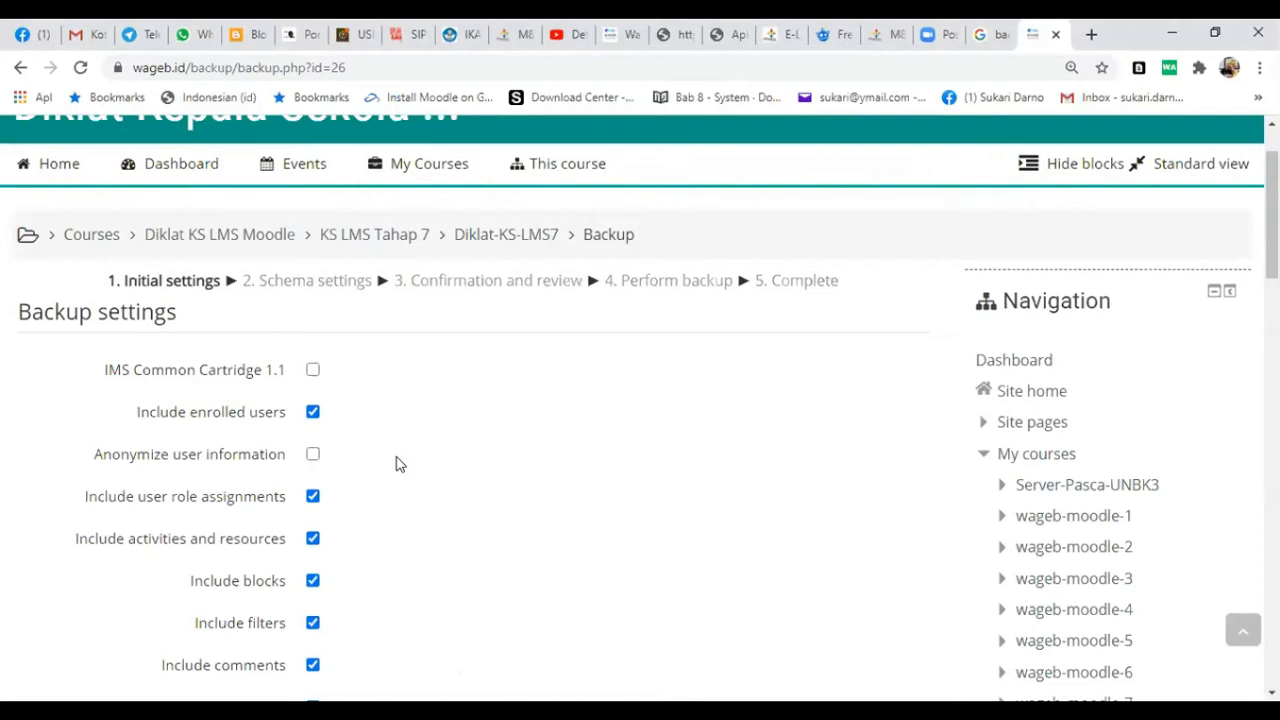
- Exclude enrolled users and create the course backup straight away, skipping the intermediate steps
left_click(309, 416)
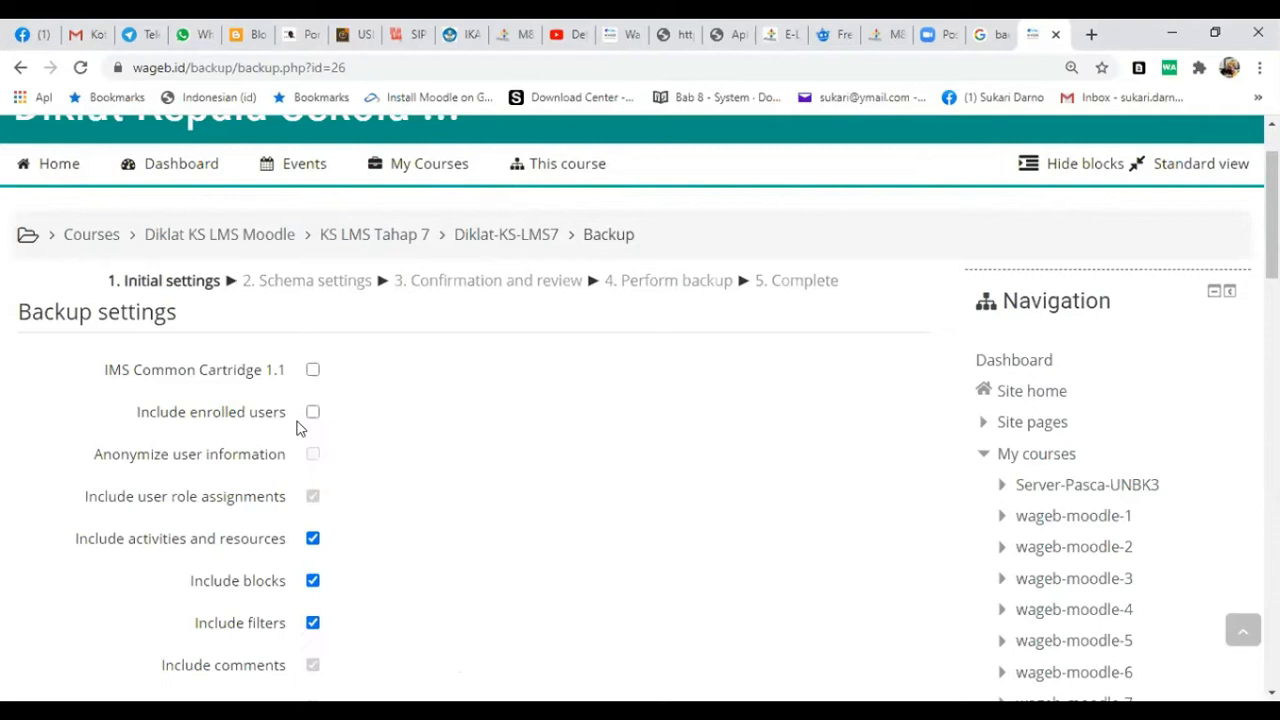
scroll(548, 480, "down", 1)
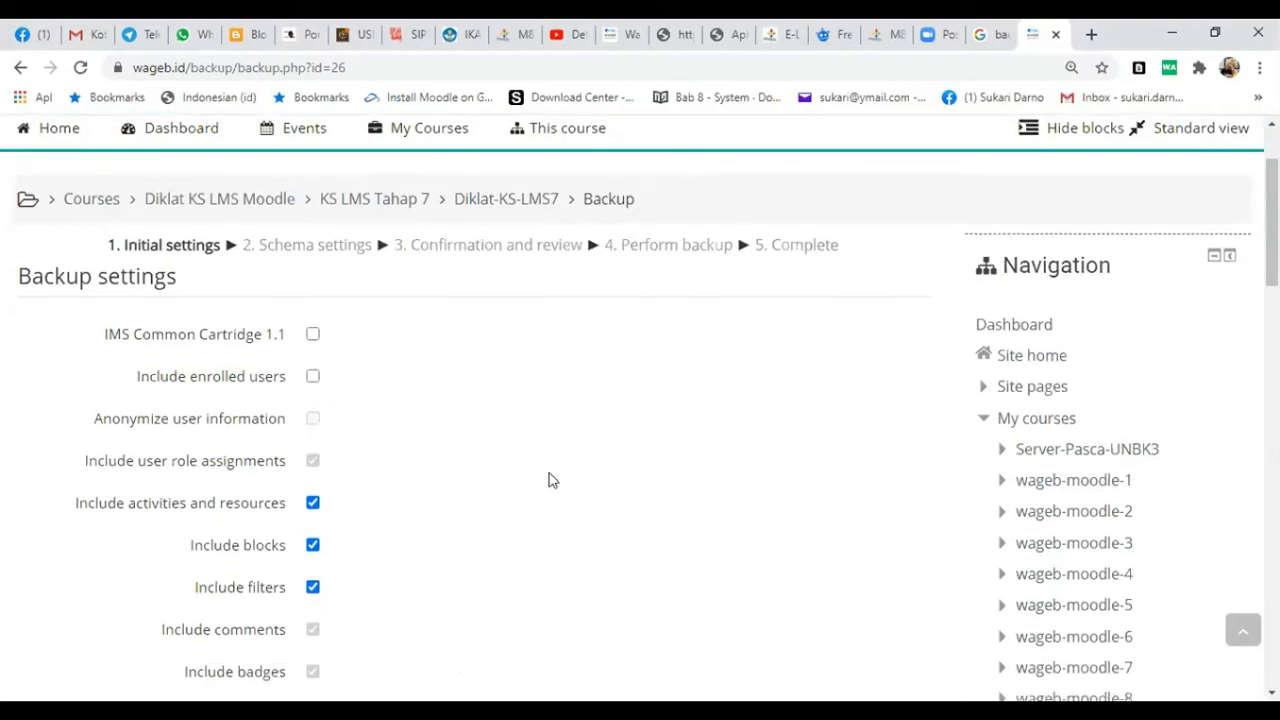
scroll(640, 490, "down", 5)
scroll(790, 500, "down", 1)
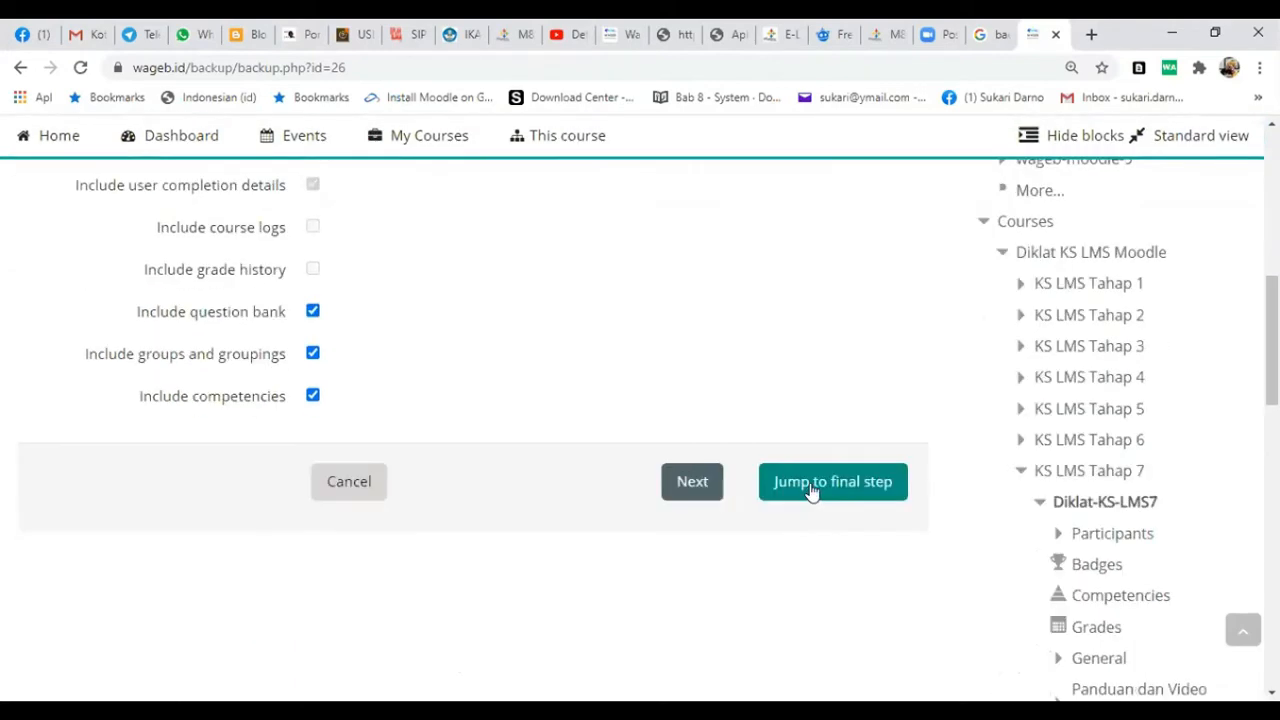
left_click(812, 484)
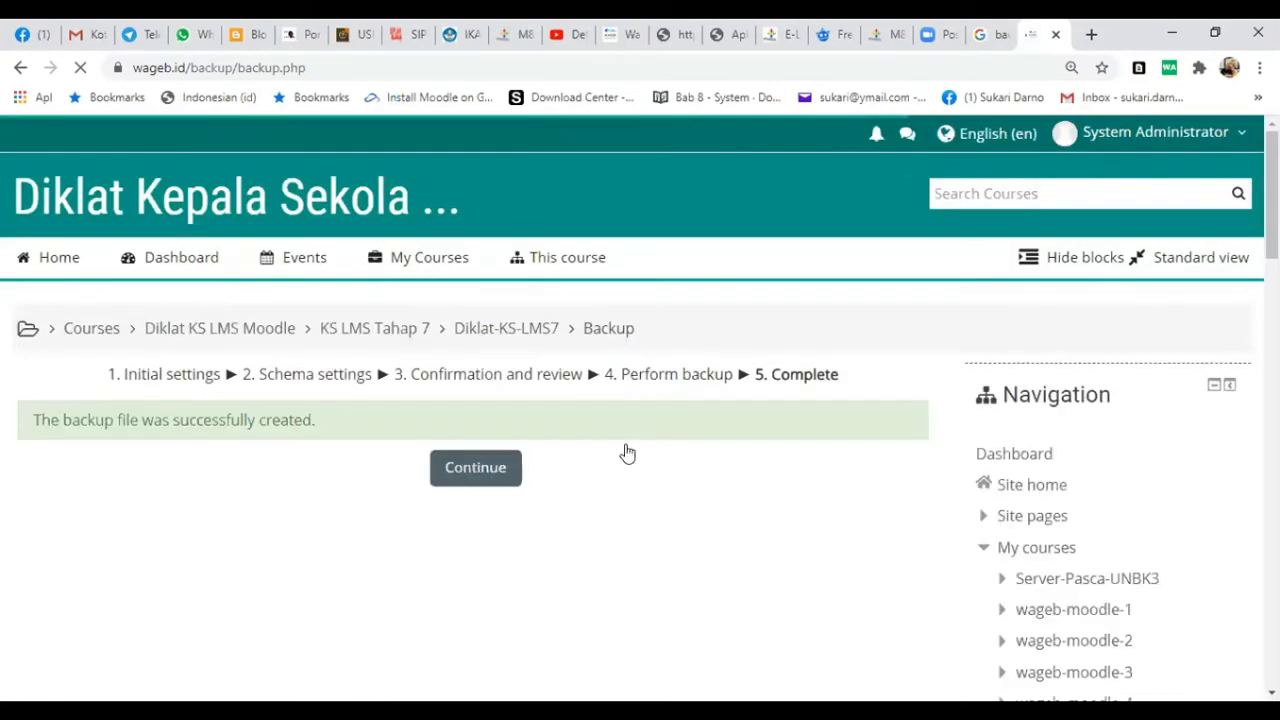
left_click(475, 469)
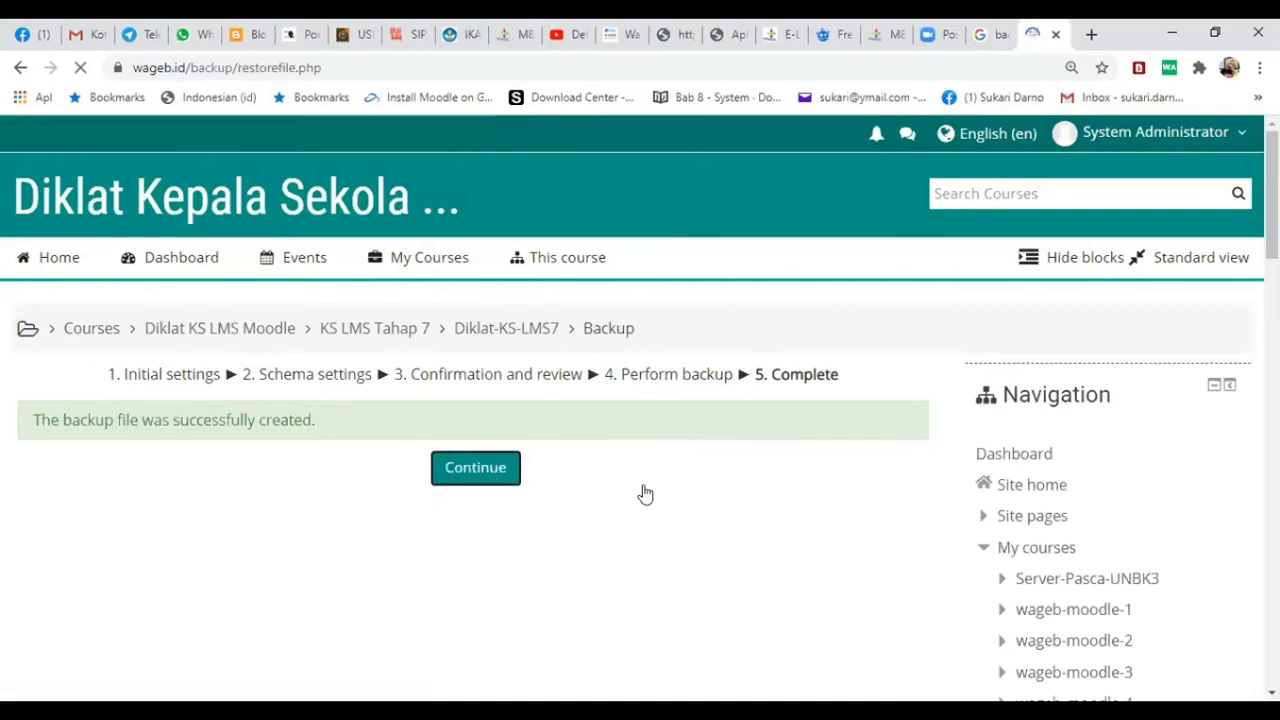
- Start restoring the Diklat-KS-LMS7 backup of 26 August 2020 from the private backup area and confirm its listed contents
scroll(645, 492, "down", 3)
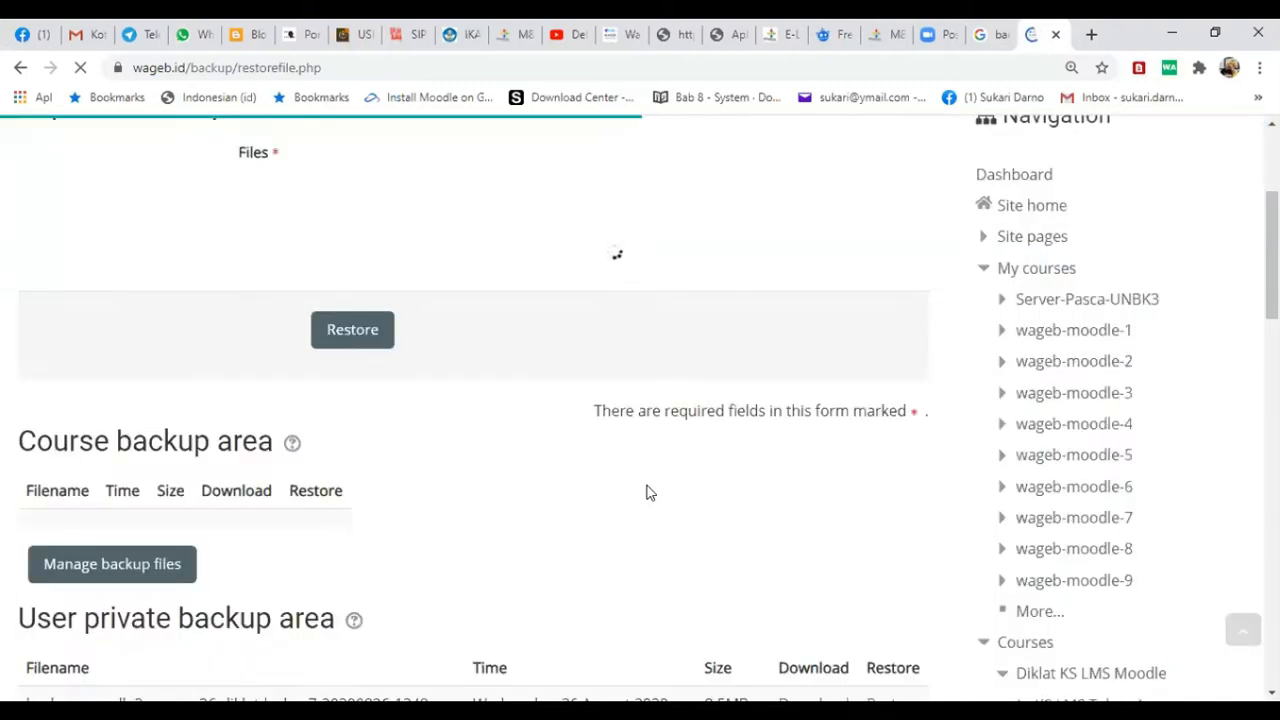
scroll(646, 492, "down", 2)
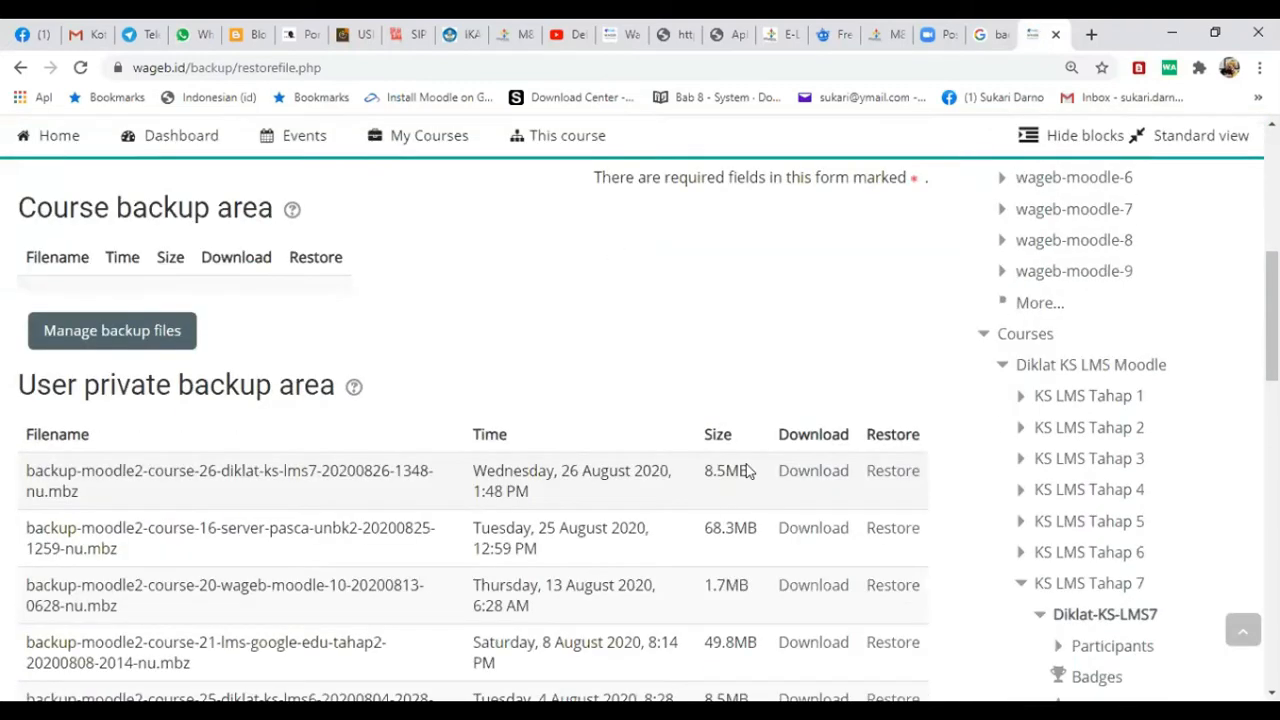
left_click(896, 474)
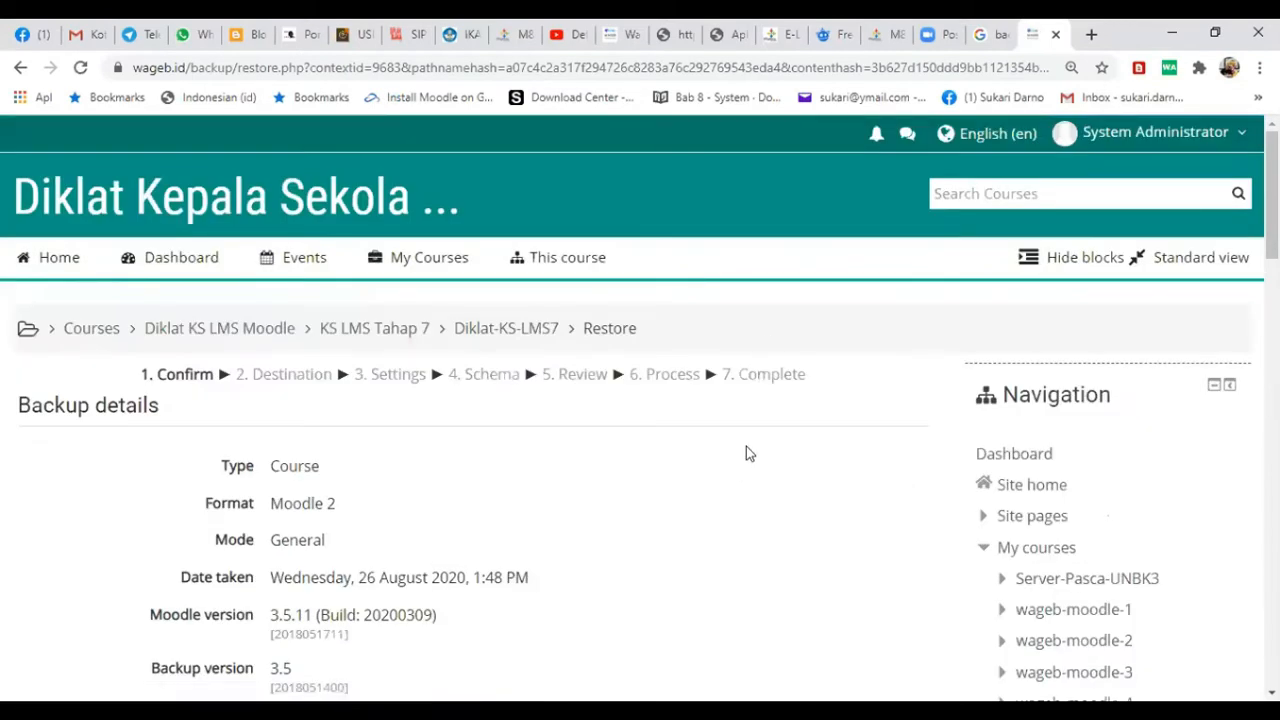
scroll(760, 465, "down", 5)
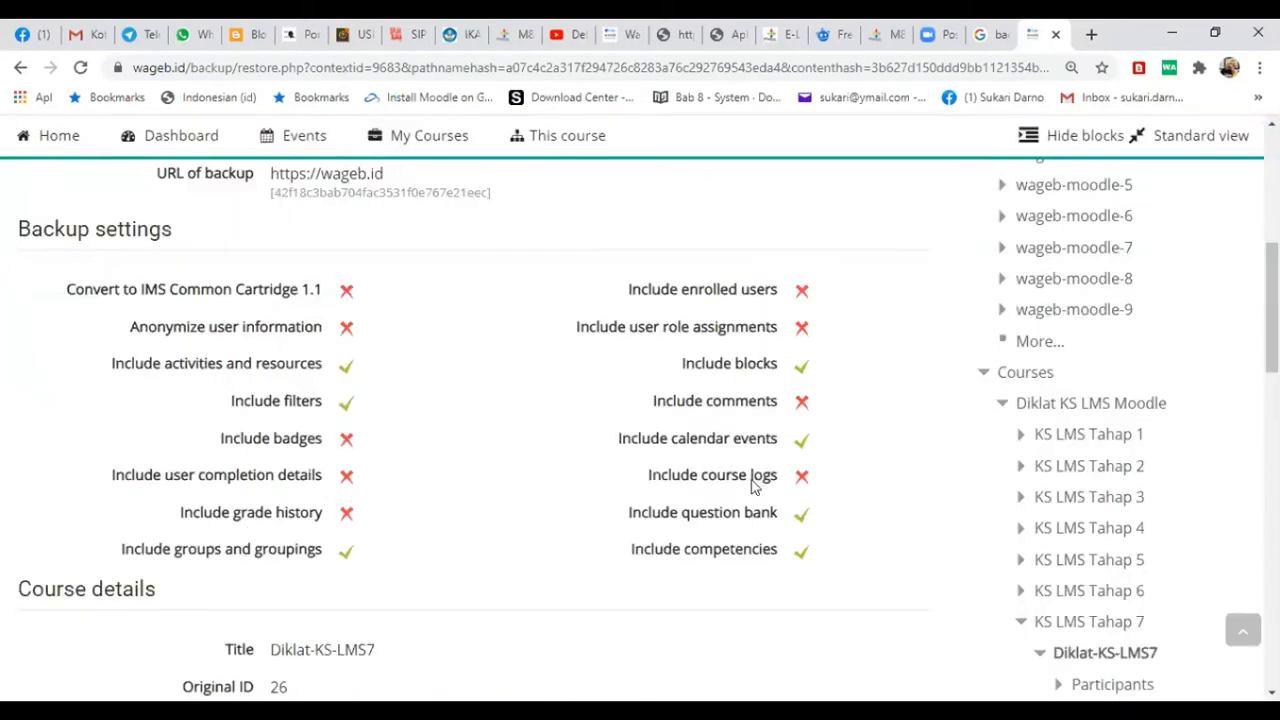
scroll(745, 490, "down", 4)
scroll(740, 495, "down", 4)
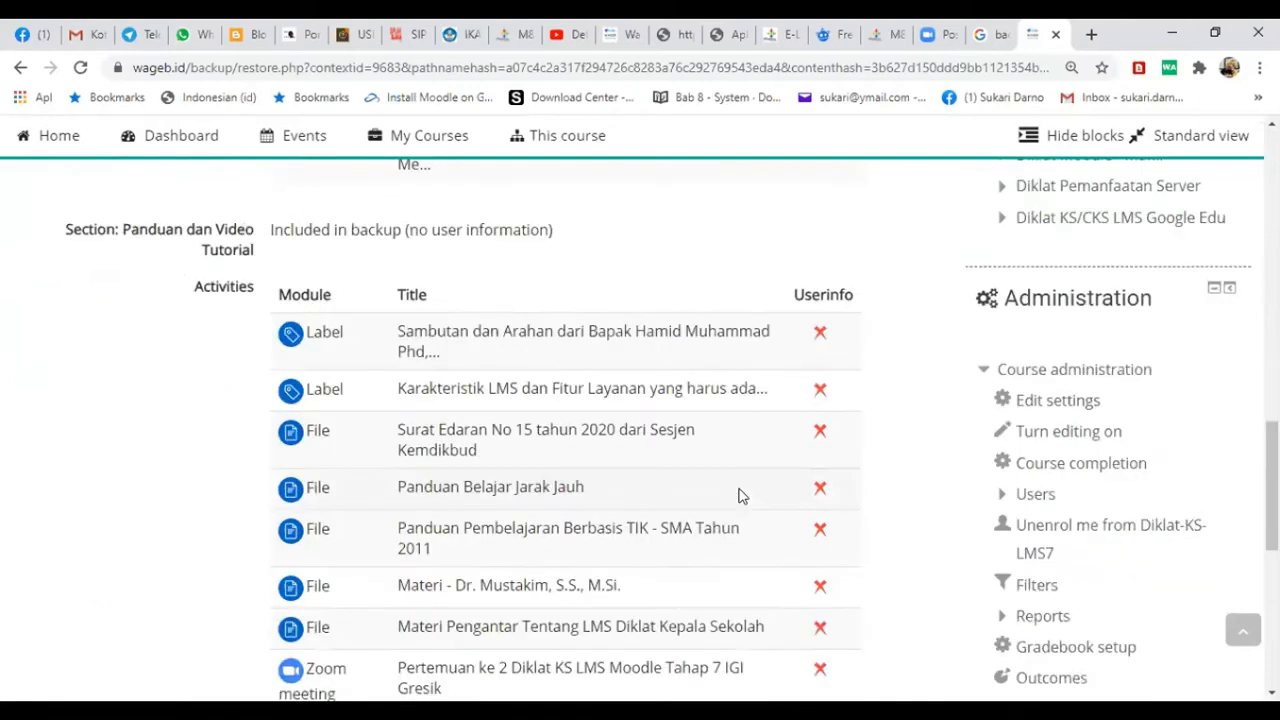
scroll(733, 495, "down", 2)
scroll(745, 500, "down", 3)
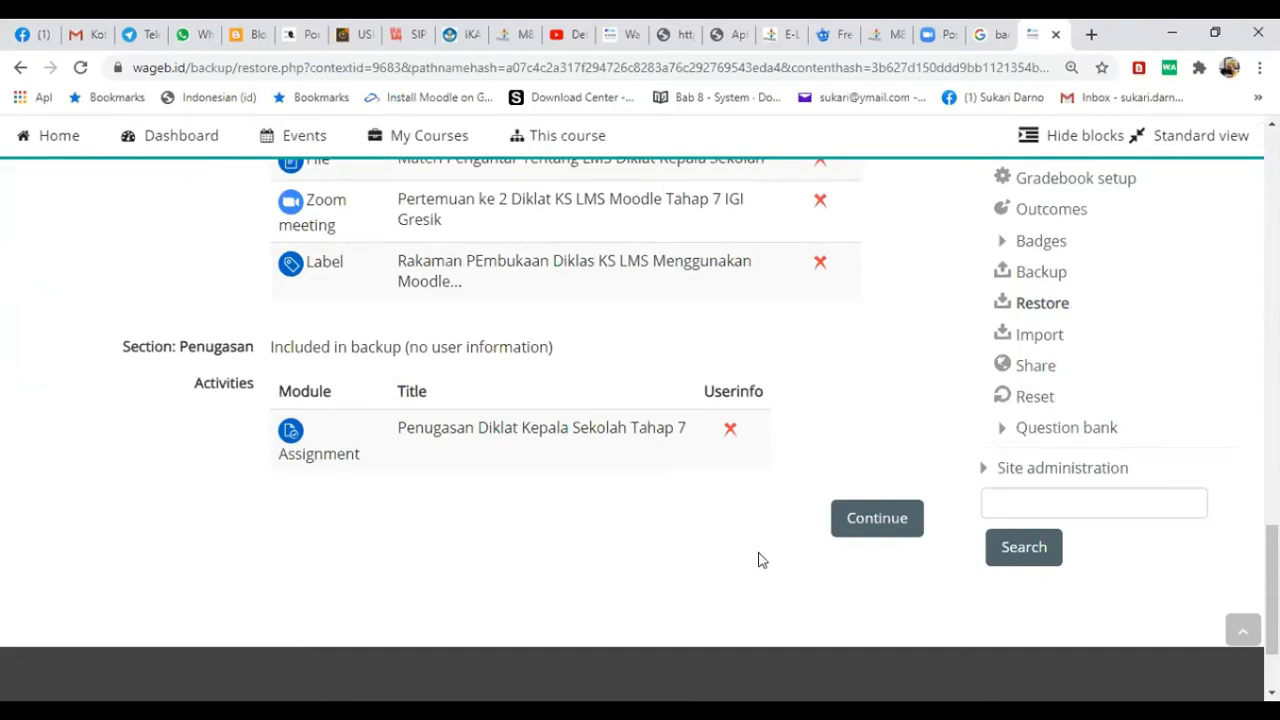
left_click(876, 522)
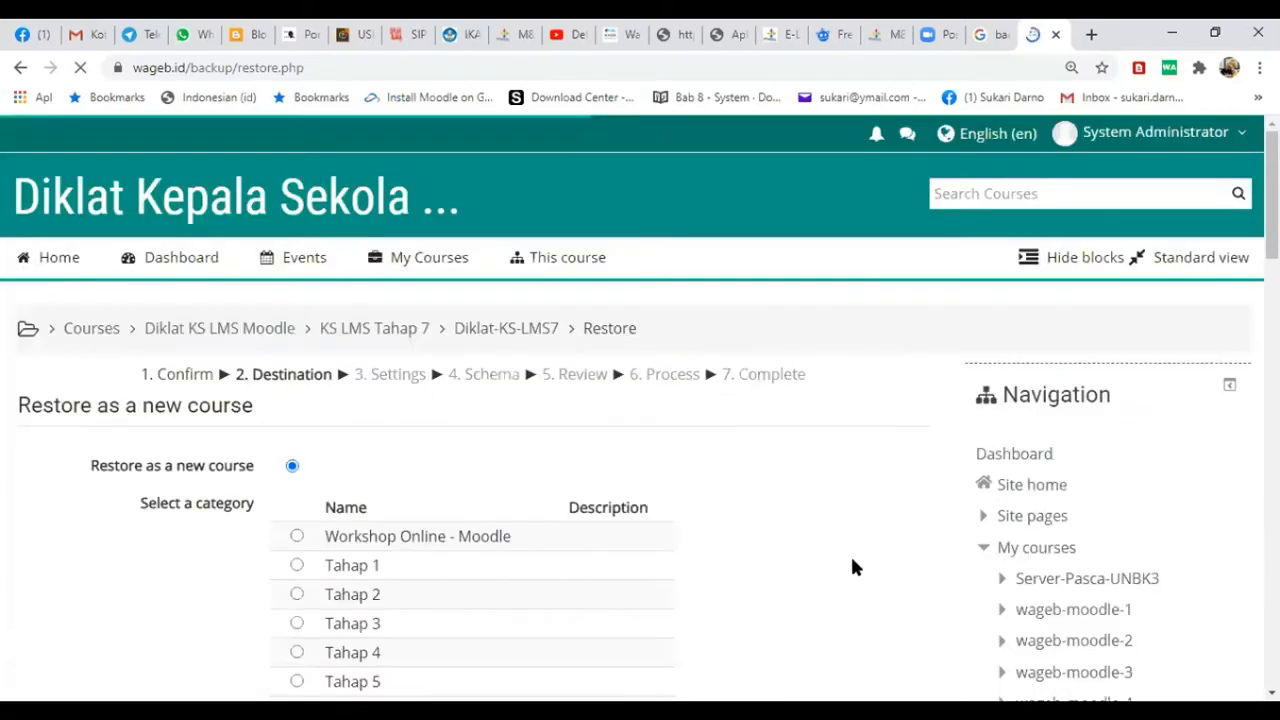
- Search the destination categories for KS LMS and choose Diklat KS LMS Moodle for restoring as a new course
scroll(358, 531, "down", 3)
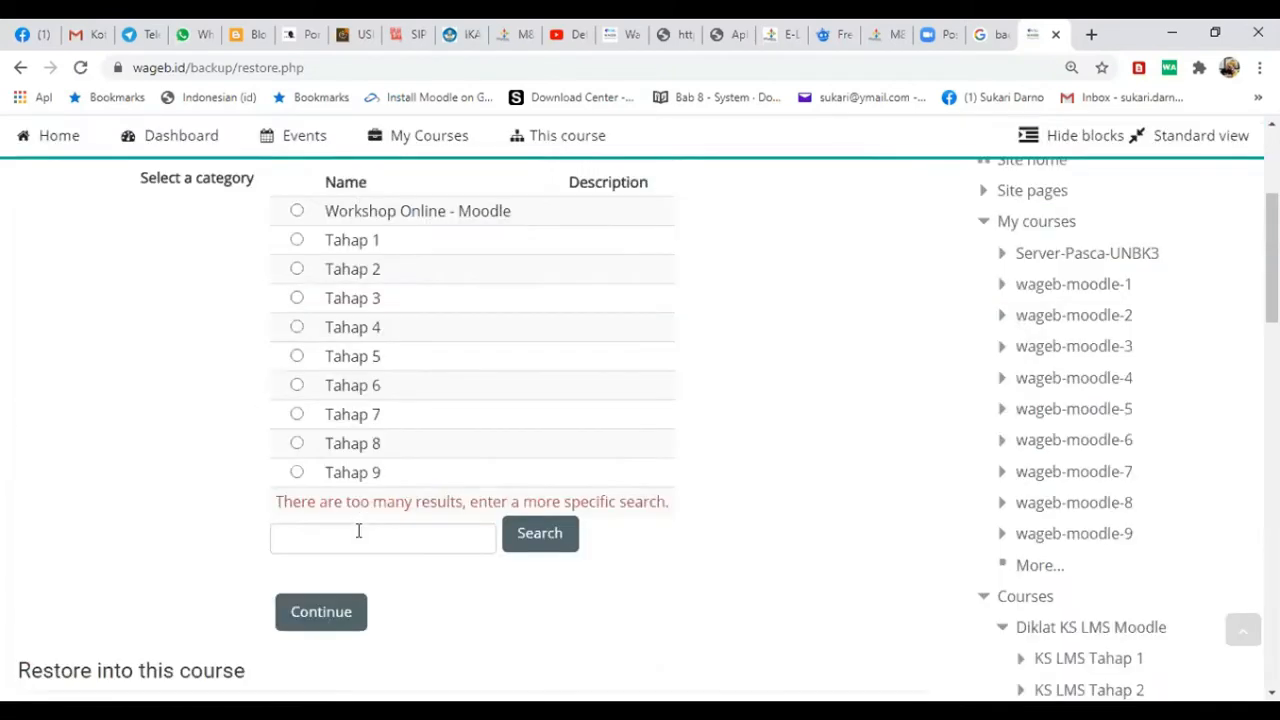
left_click(358, 533)
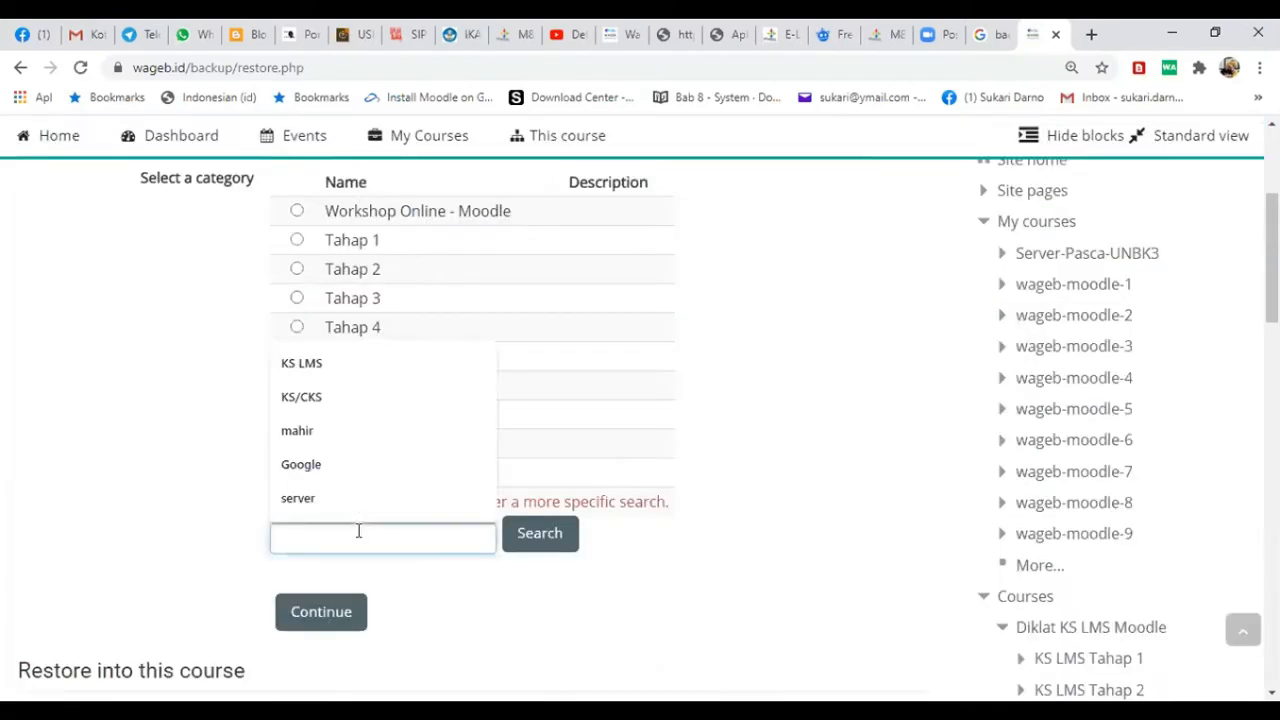
left_click(328, 360)
left_click(565, 545)
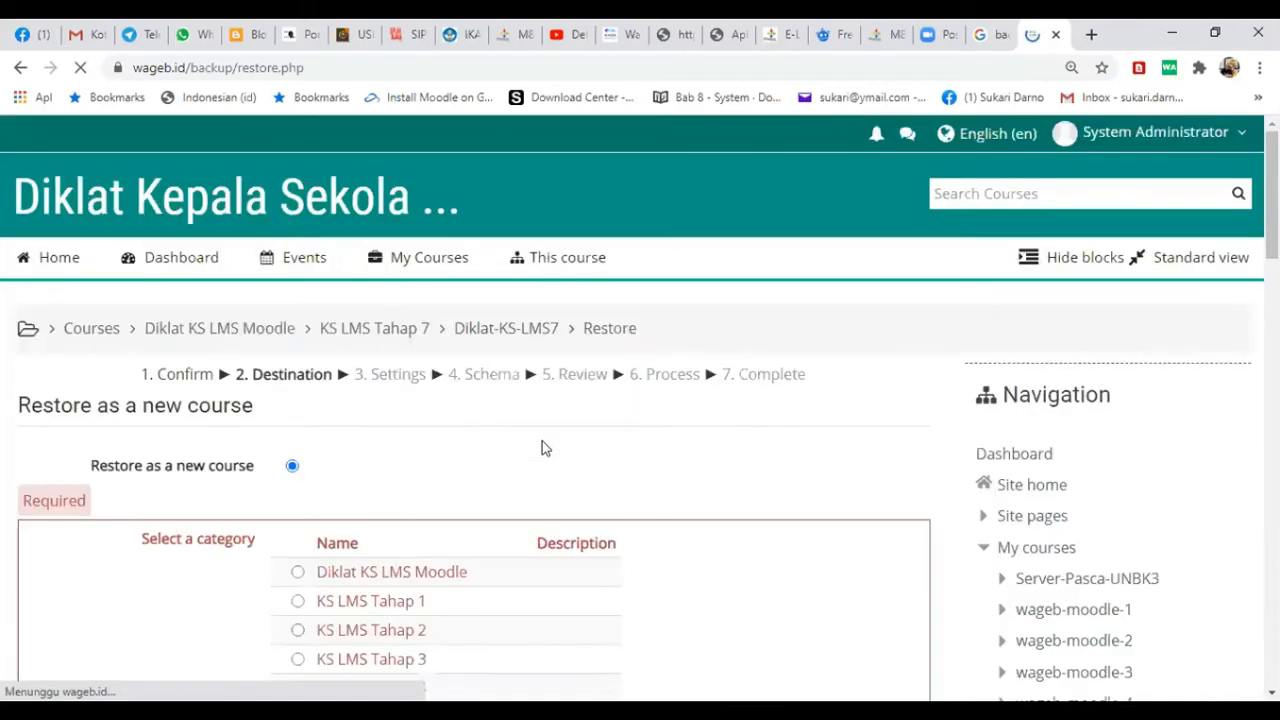
scroll(492, 455, "down", 4)
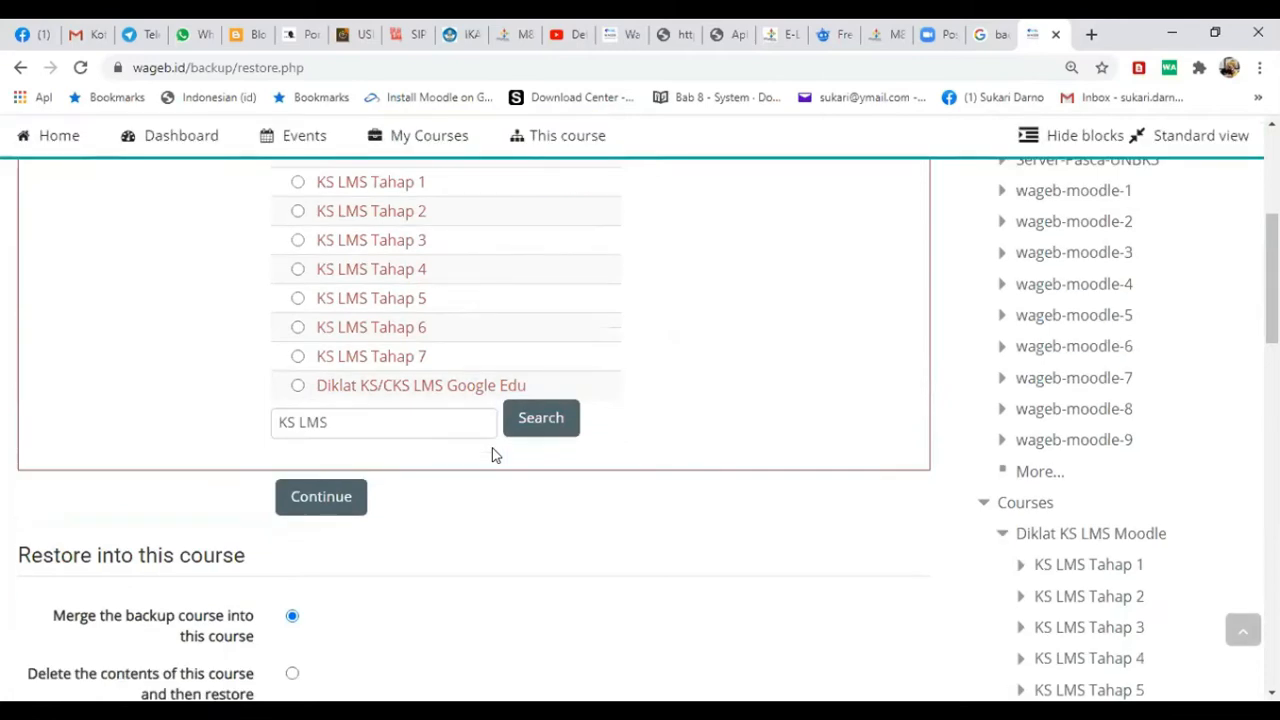
scroll(492, 455, "up", 2)
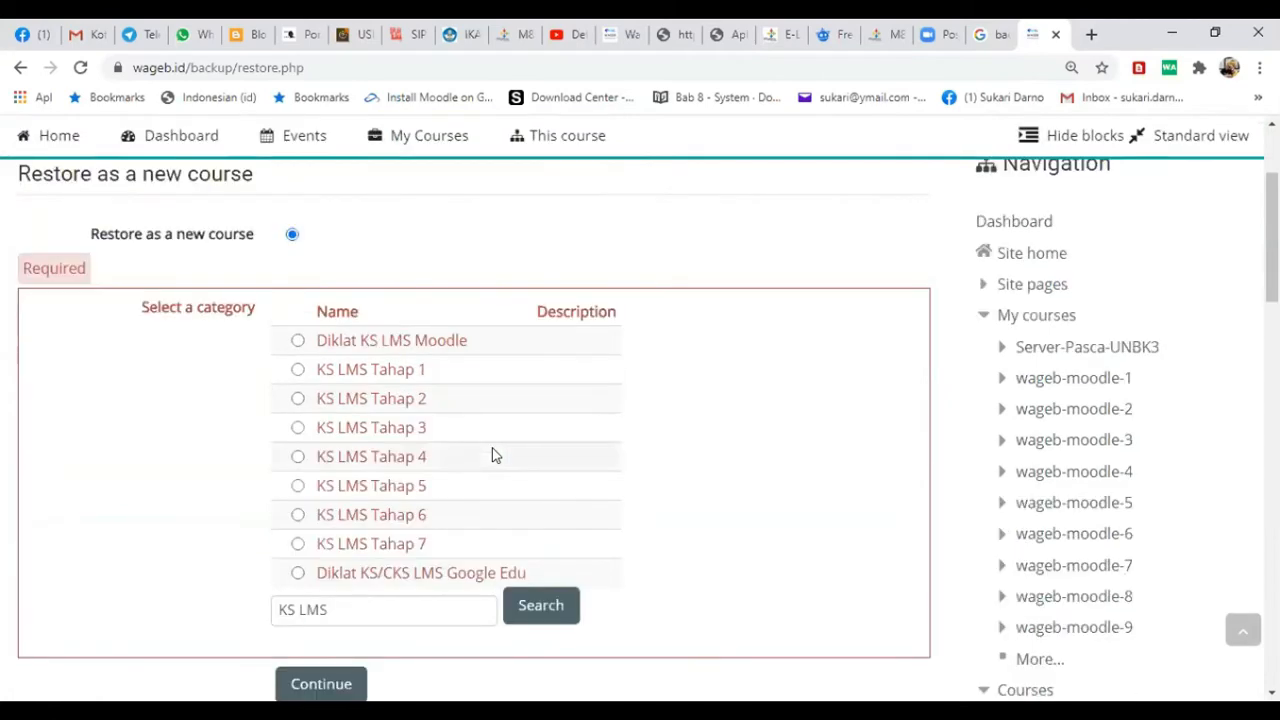
left_click(297, 341)
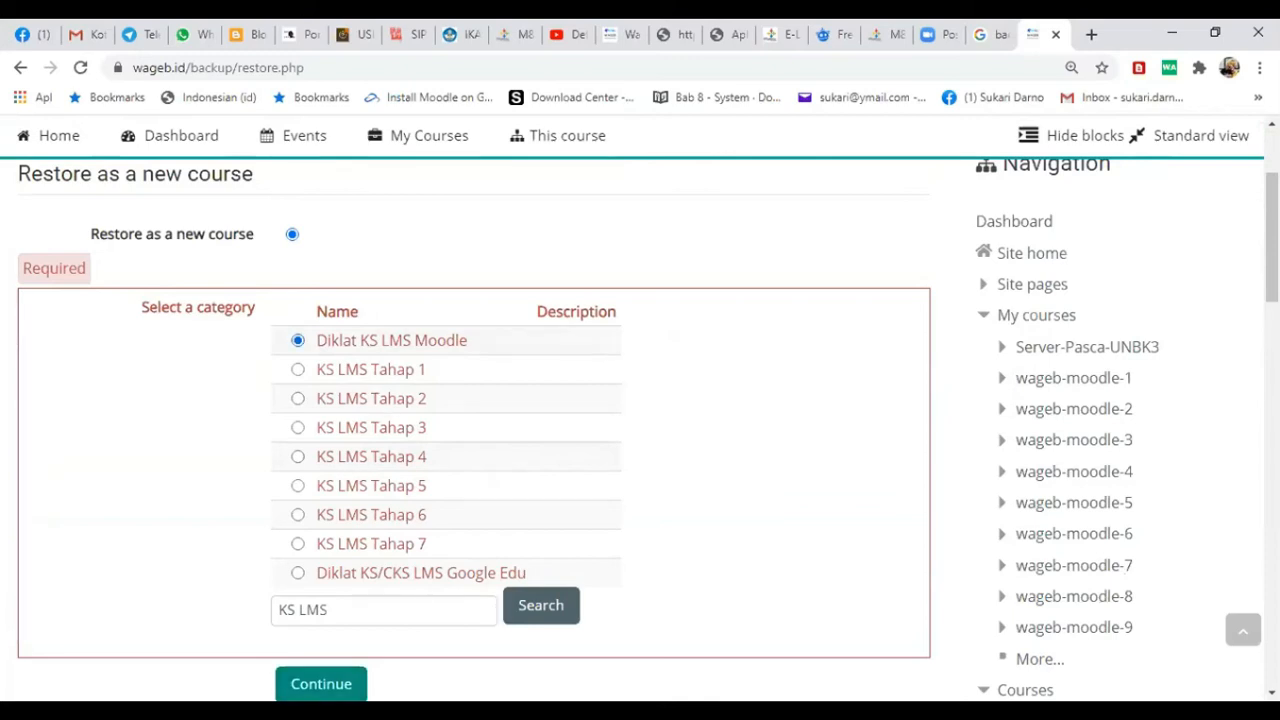
left_click(321, 684)
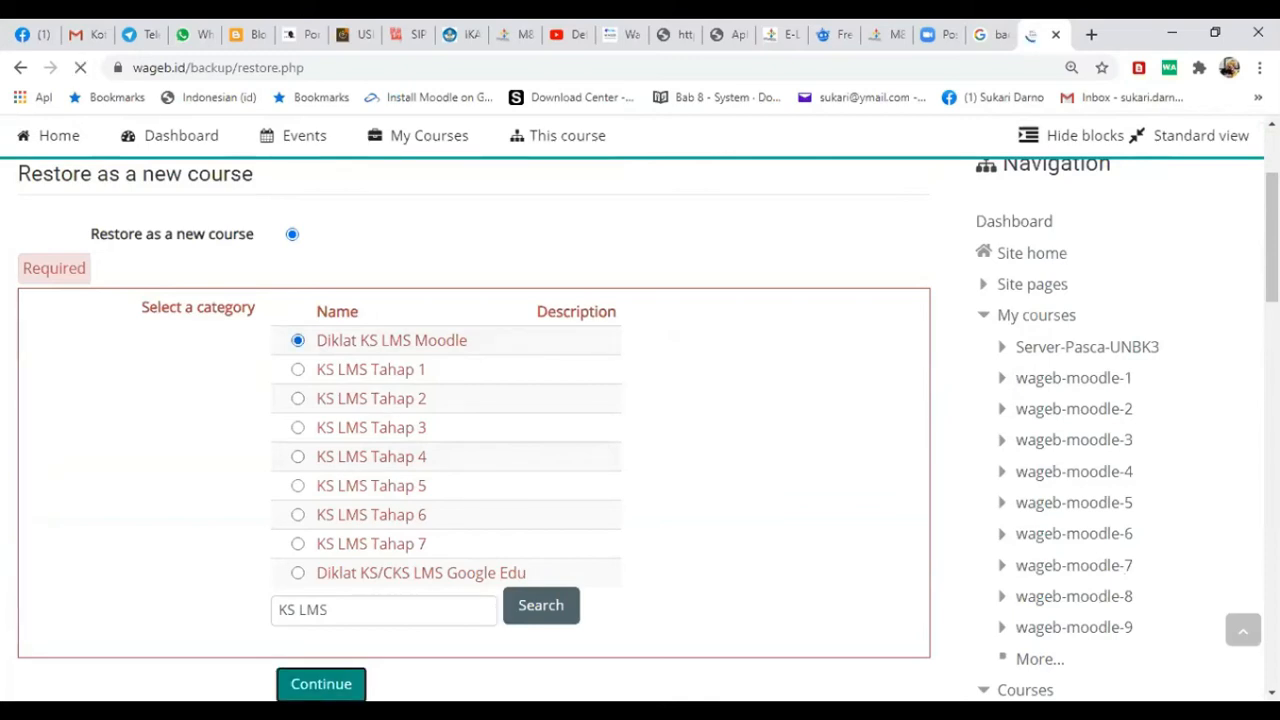
- Keep the default restore settings and proceed to the course schema
scroll(540, 580, "down", 7)
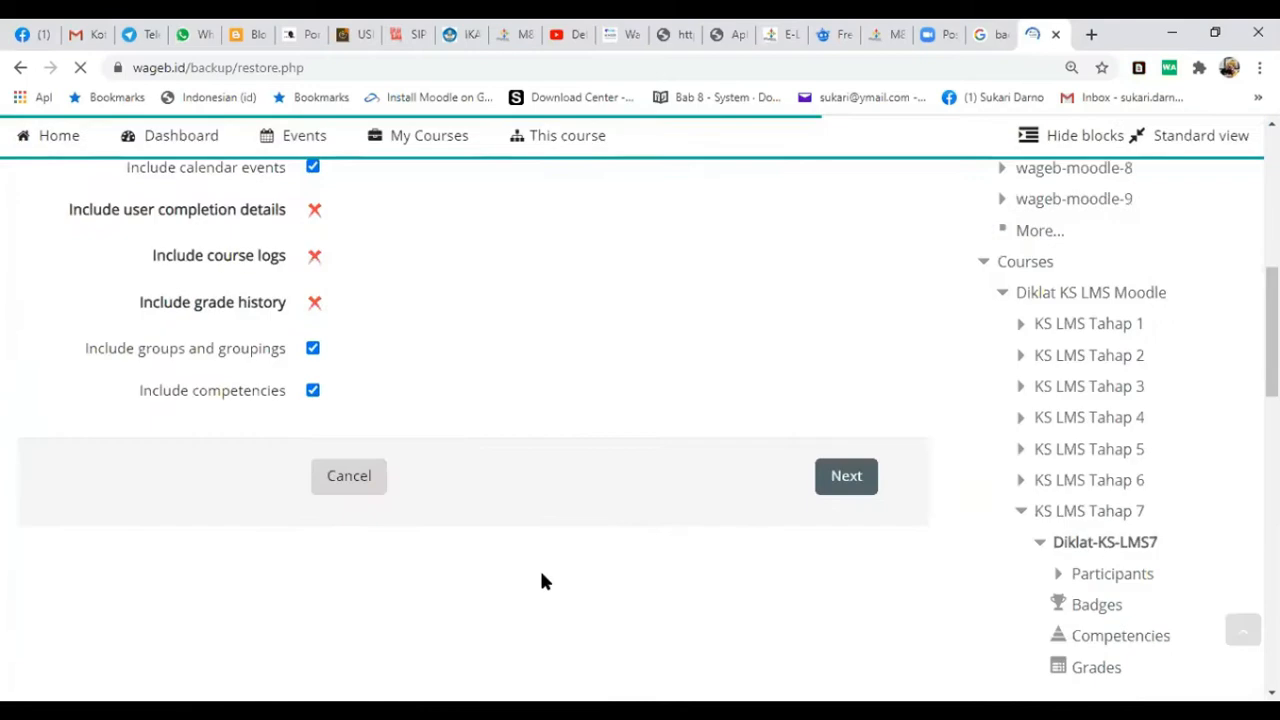
scroll(820, 380, "down", 2)
scroll(846, 451, "up", 2)
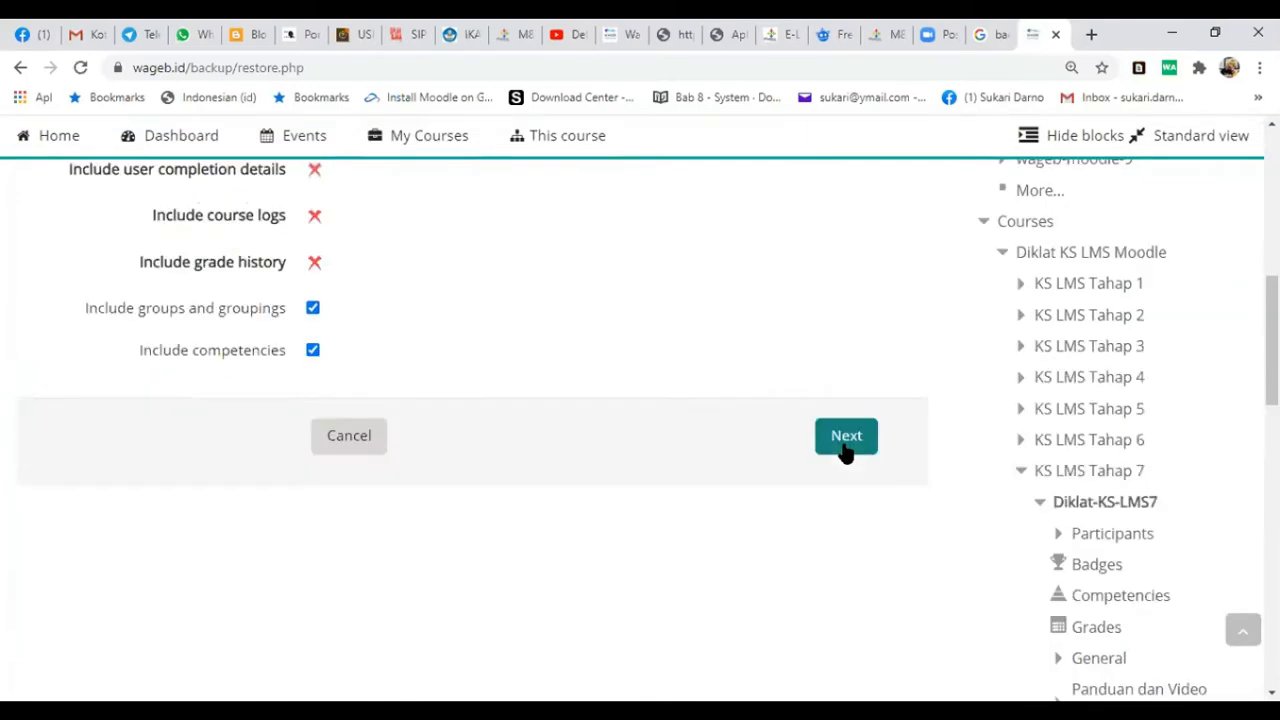
left_click(840, 455)
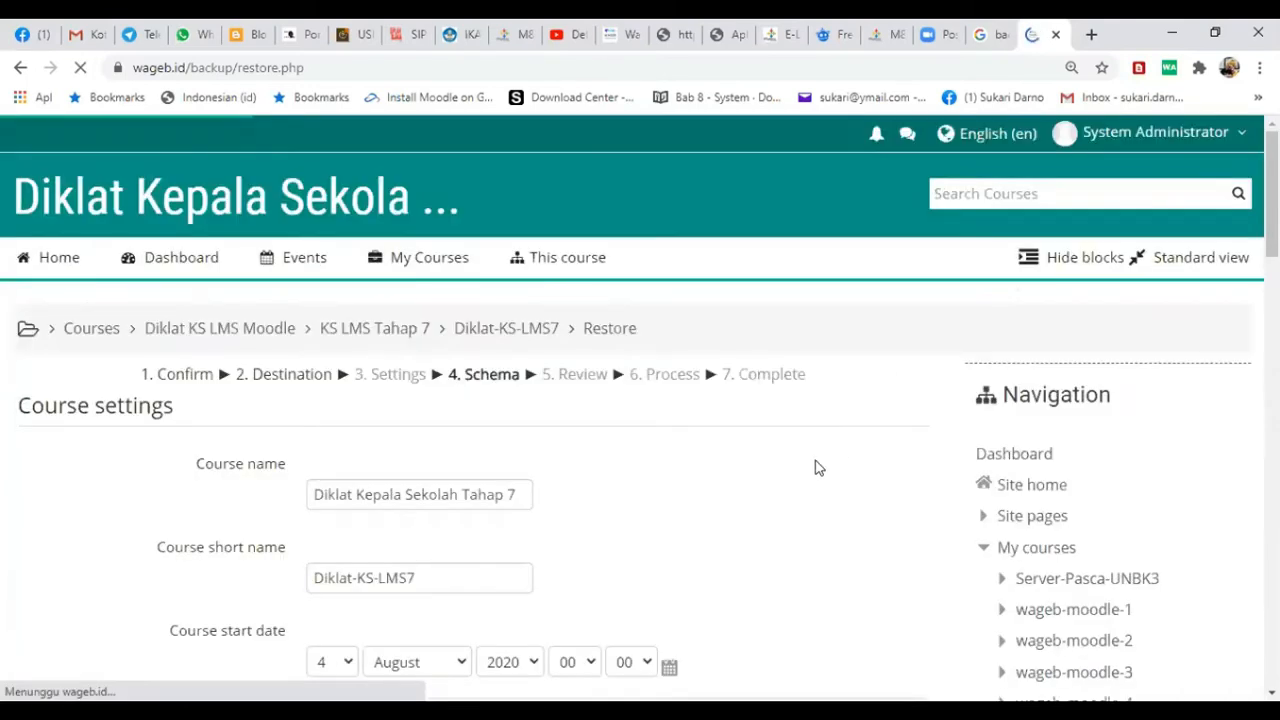
- Set the restored course's short name to Diklat-KS-LMS8 and its name to Diklat Kepala Sekolah Tahap 8
scroll(543, 288, "down", 3)
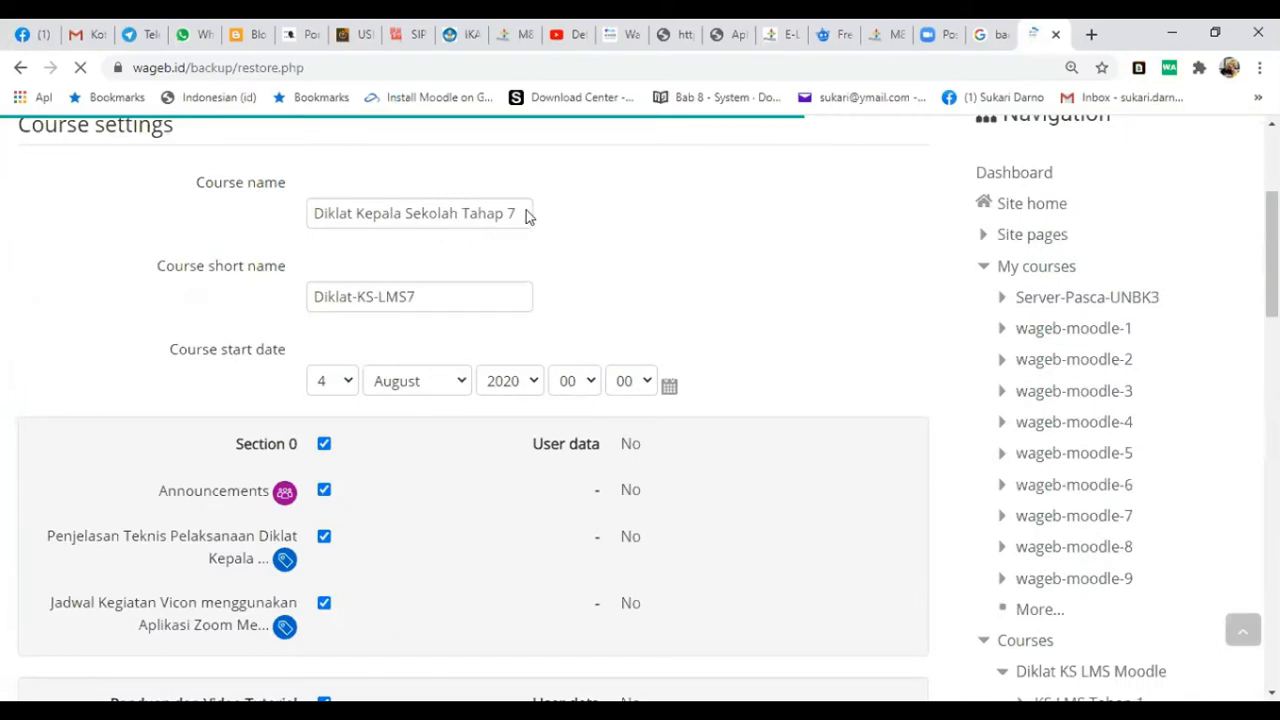
left_click(424, 248)
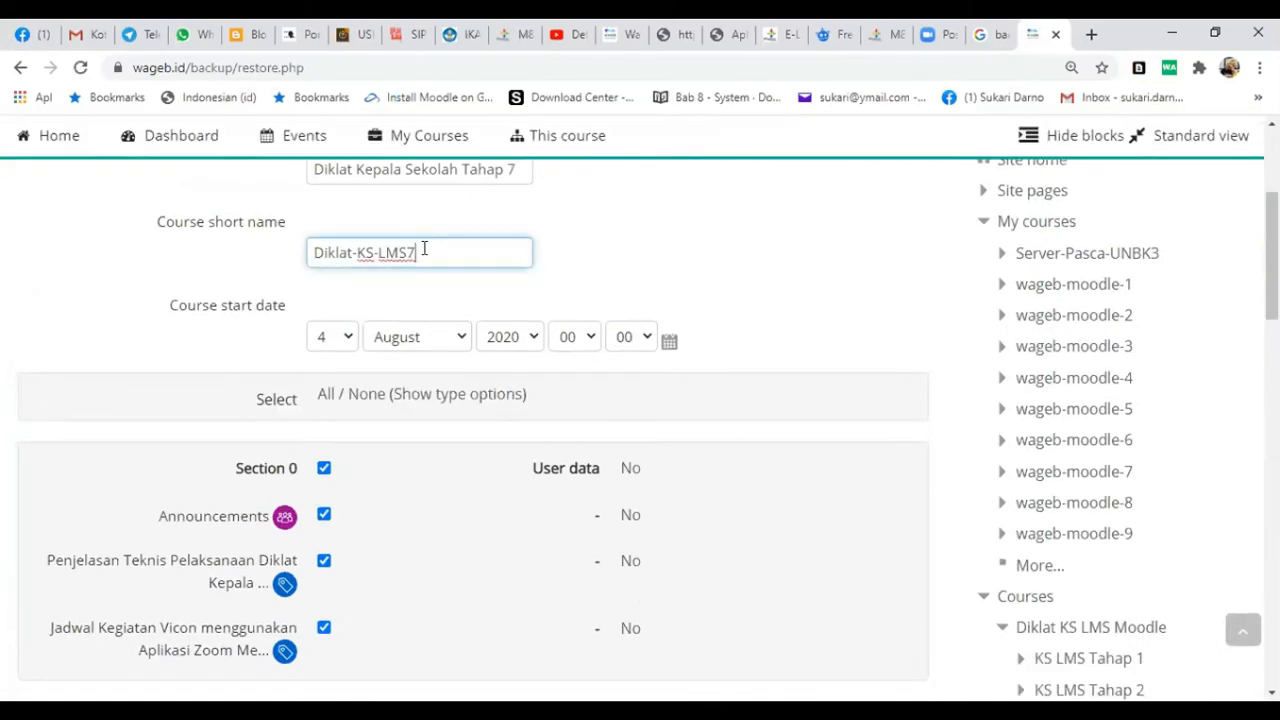
key("BackSpace")
type("8")
scroll(511, 252, "up", 1)
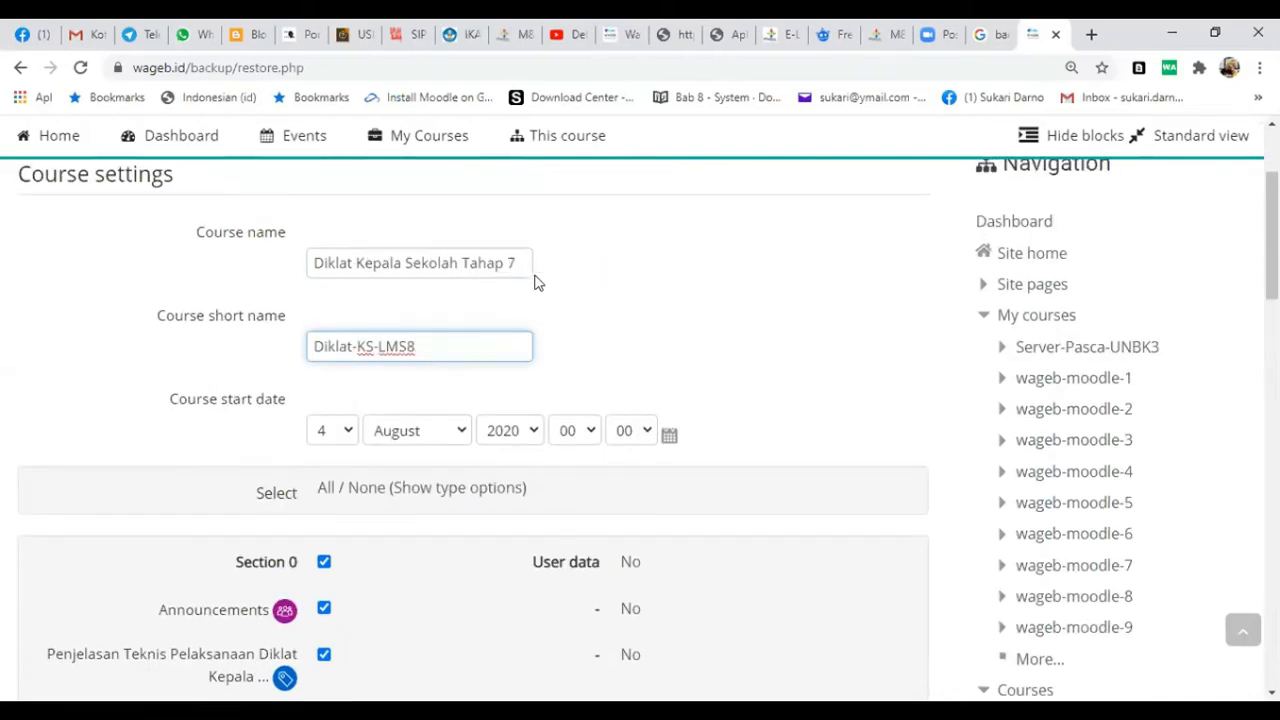
left_click(533, 264)
key("BackSpace")
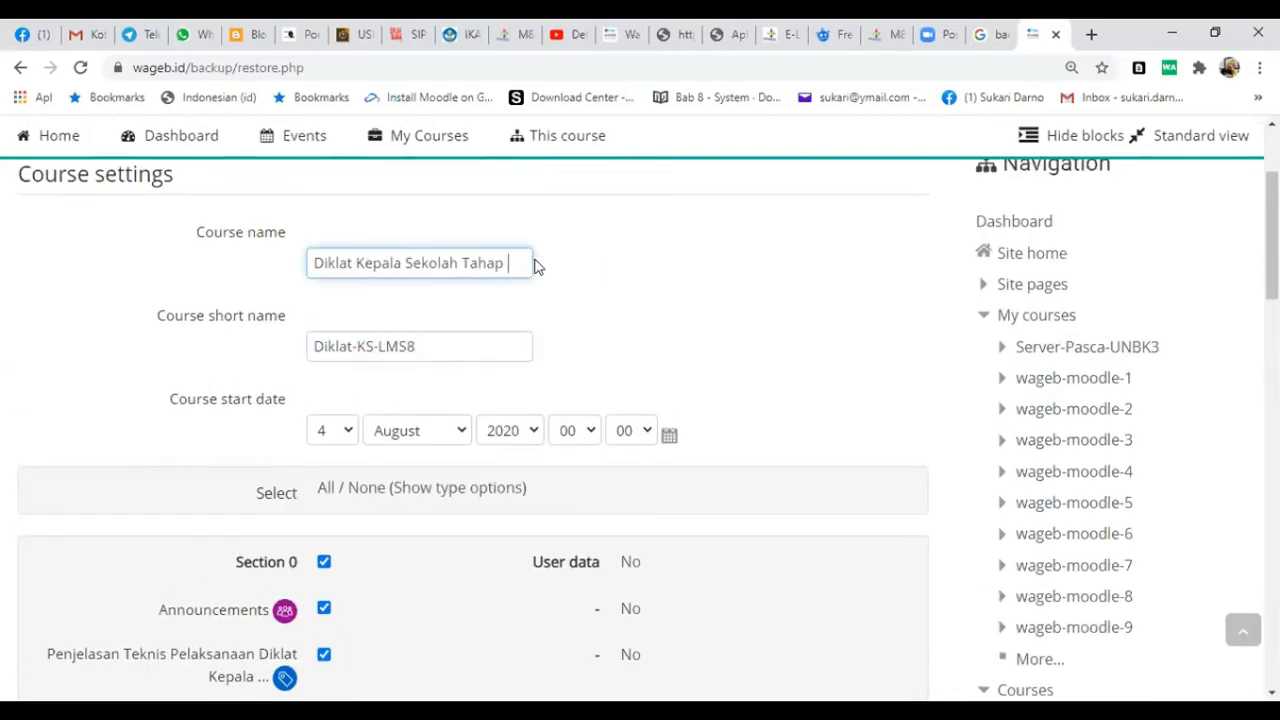
type("8")
- Set the restored course's start date to 24 August 2020
left_click(348, 432)
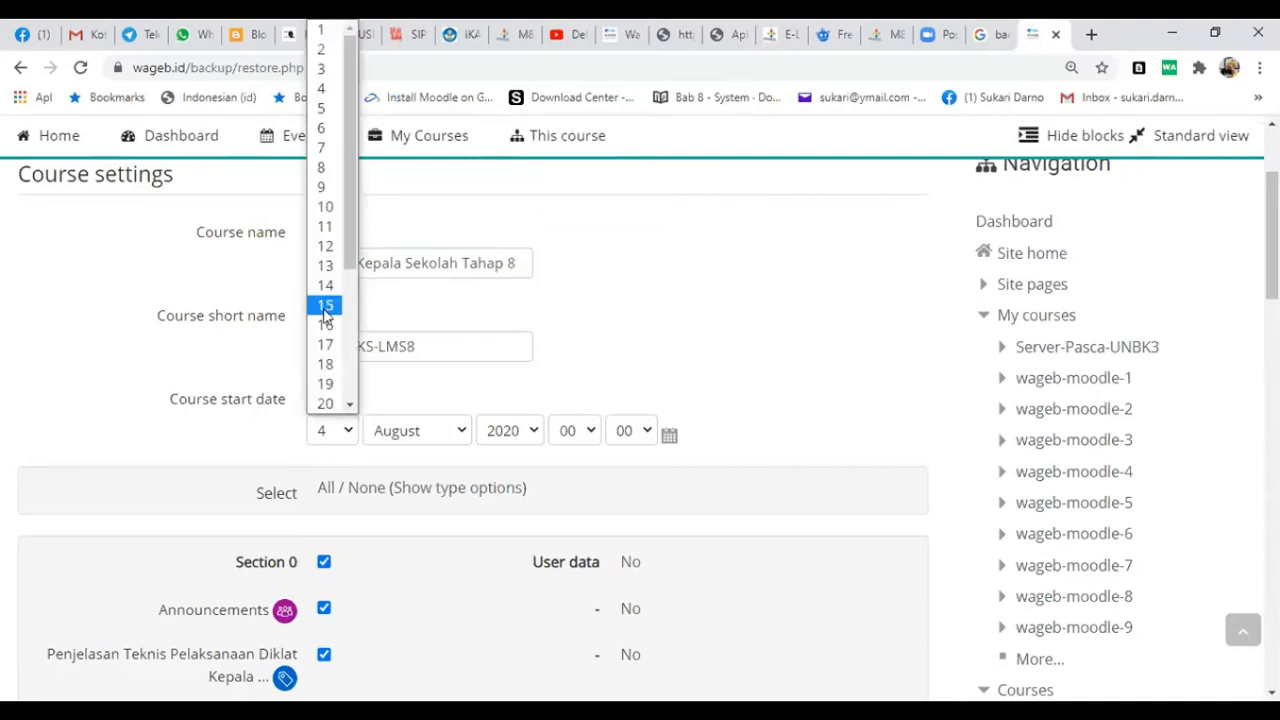
scroll(328, 330, "down", 3)
key("Escape")
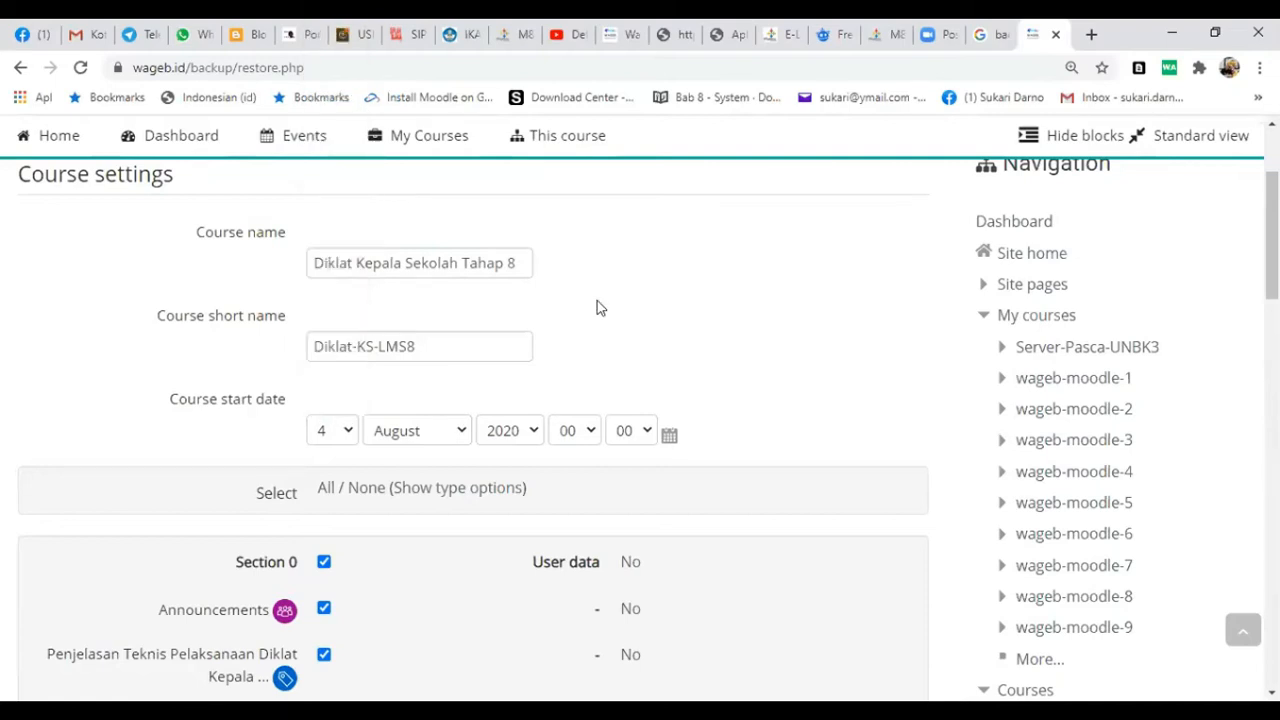
- Keep all sections and activities included and review the restore summary through to the Penugasan section
scroll(676, 326, "down", 3)
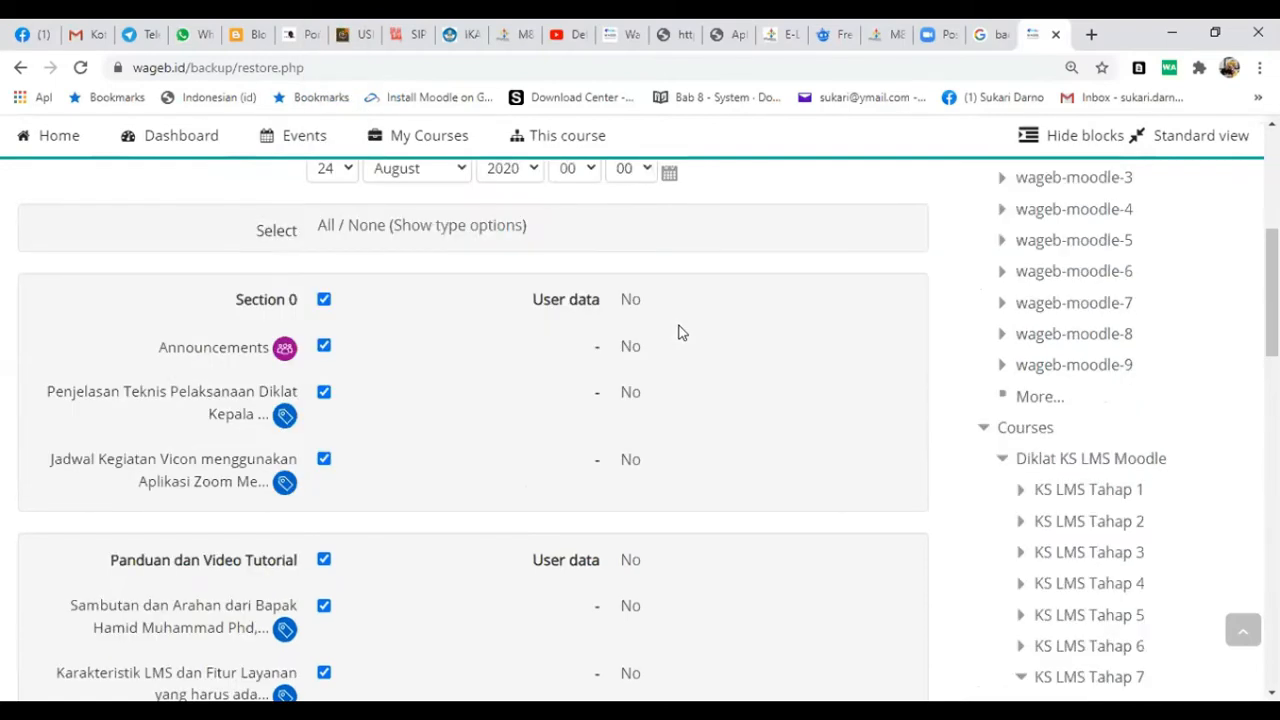
scroll(757, 337, "down", 10)
scroll(851, 314, "down", 4)
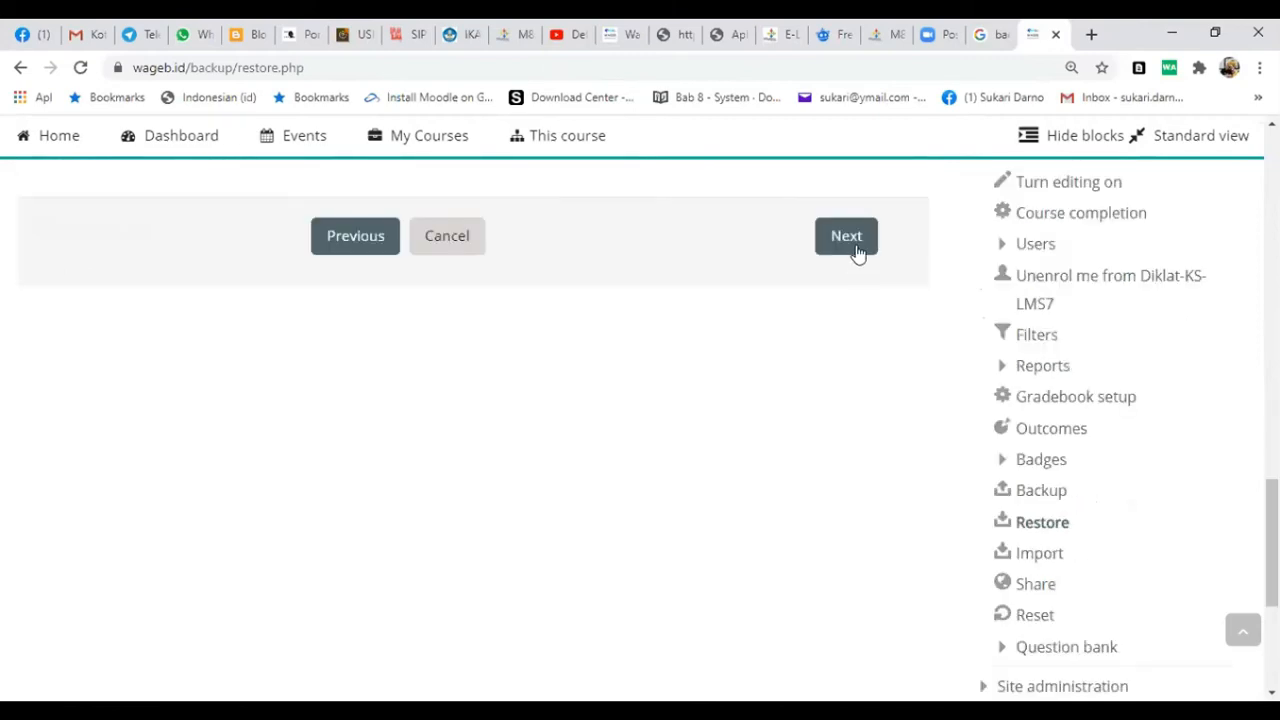
left_click(857, 252)
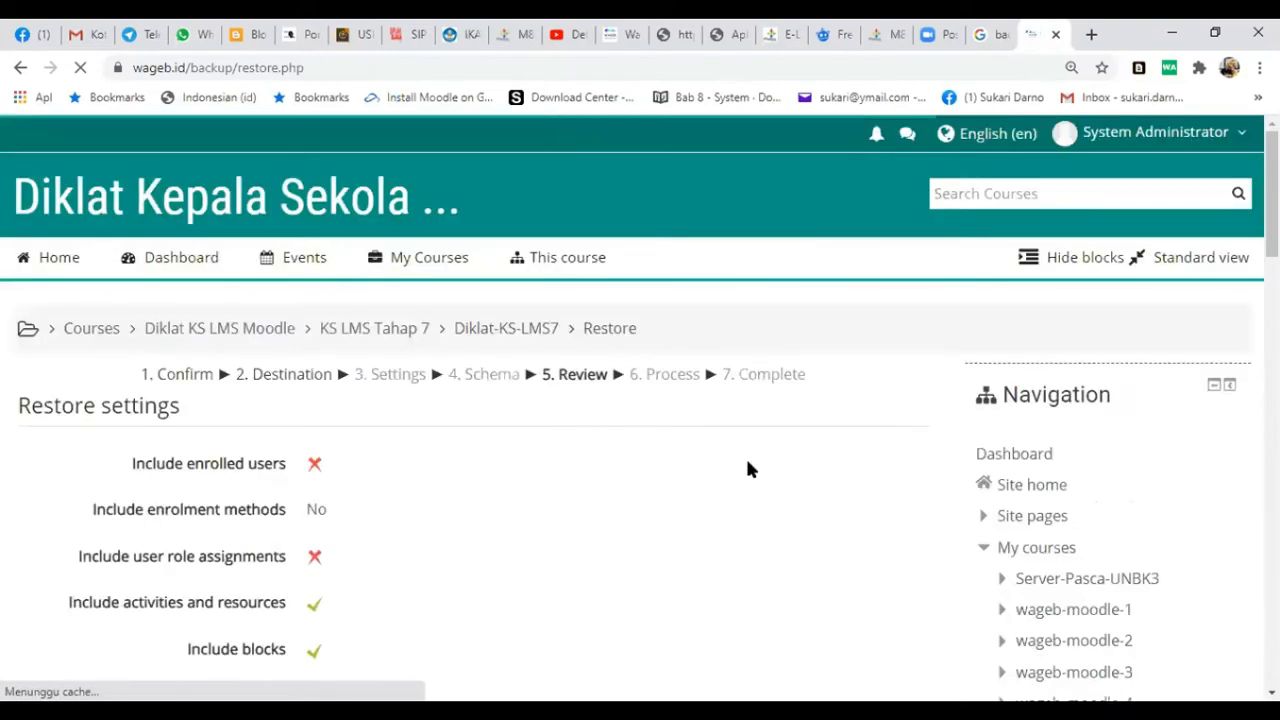
scroll(760, 528, "down", 2)
scroll(765, 518, "down", 10)
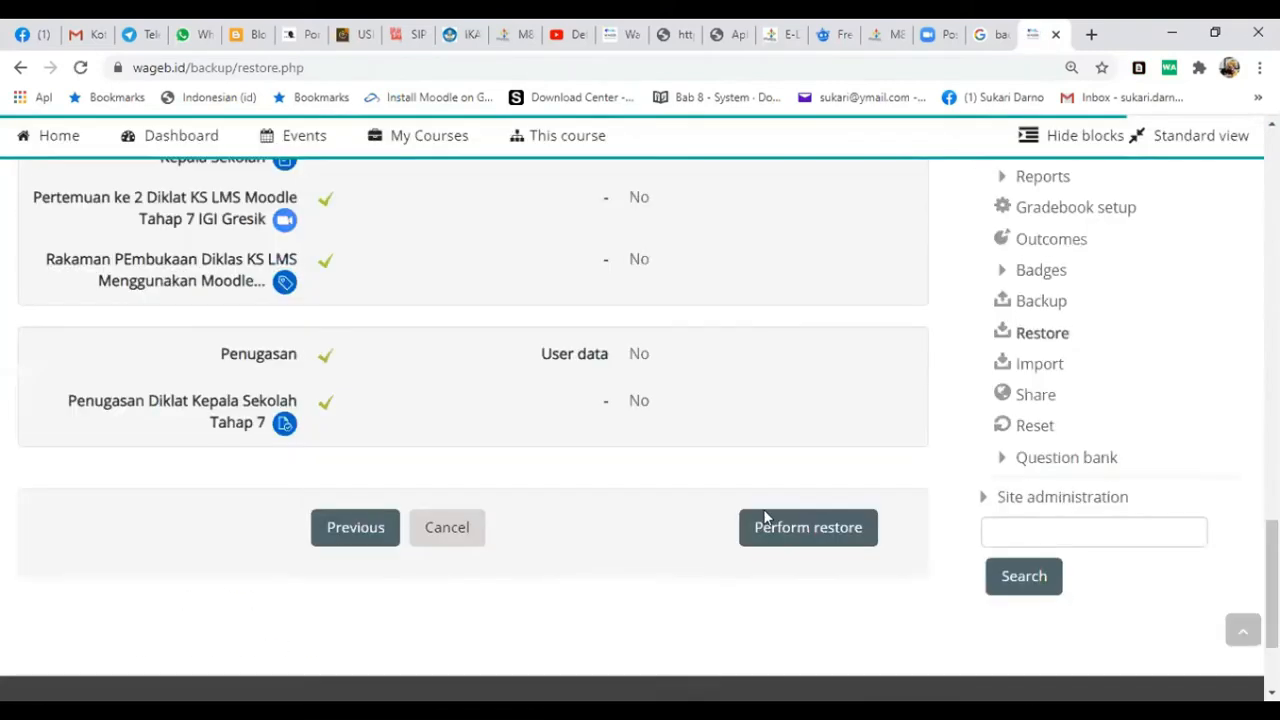
- Perform the restore and continue to the restored Diklat-KS-LMS8 course
scroll(800, 420, "down", 2)
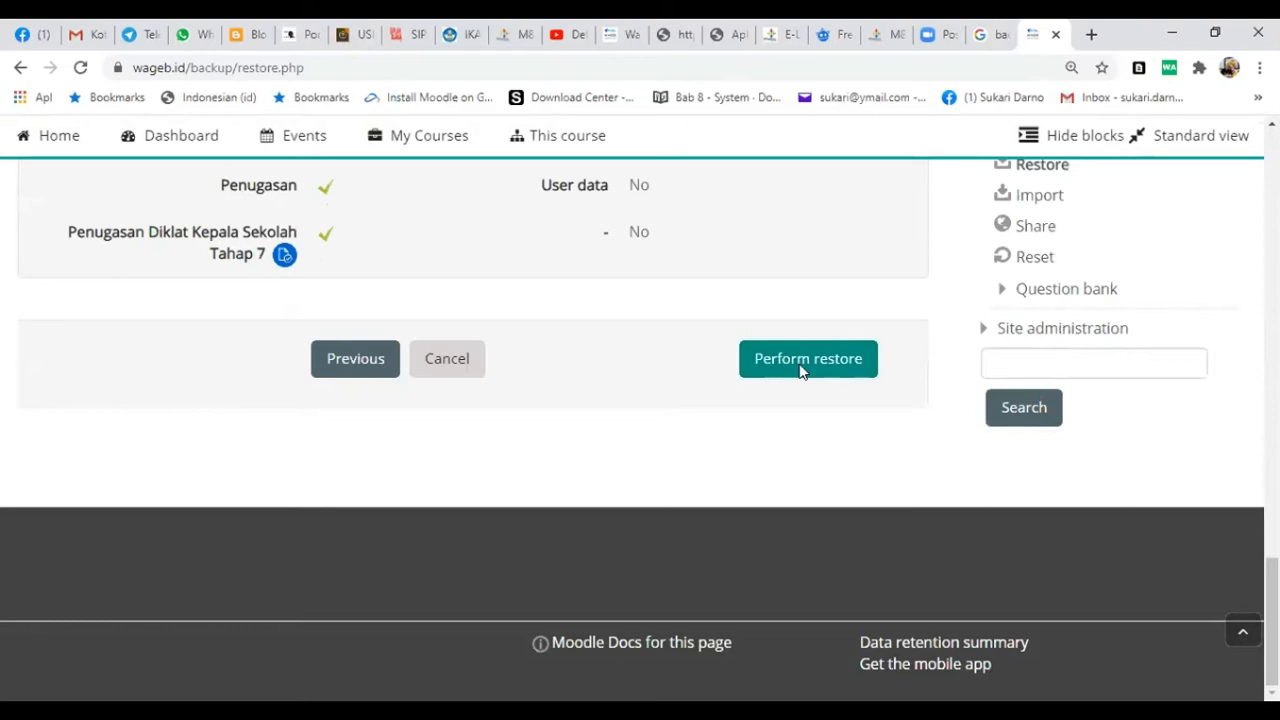
left_click(801, 371)
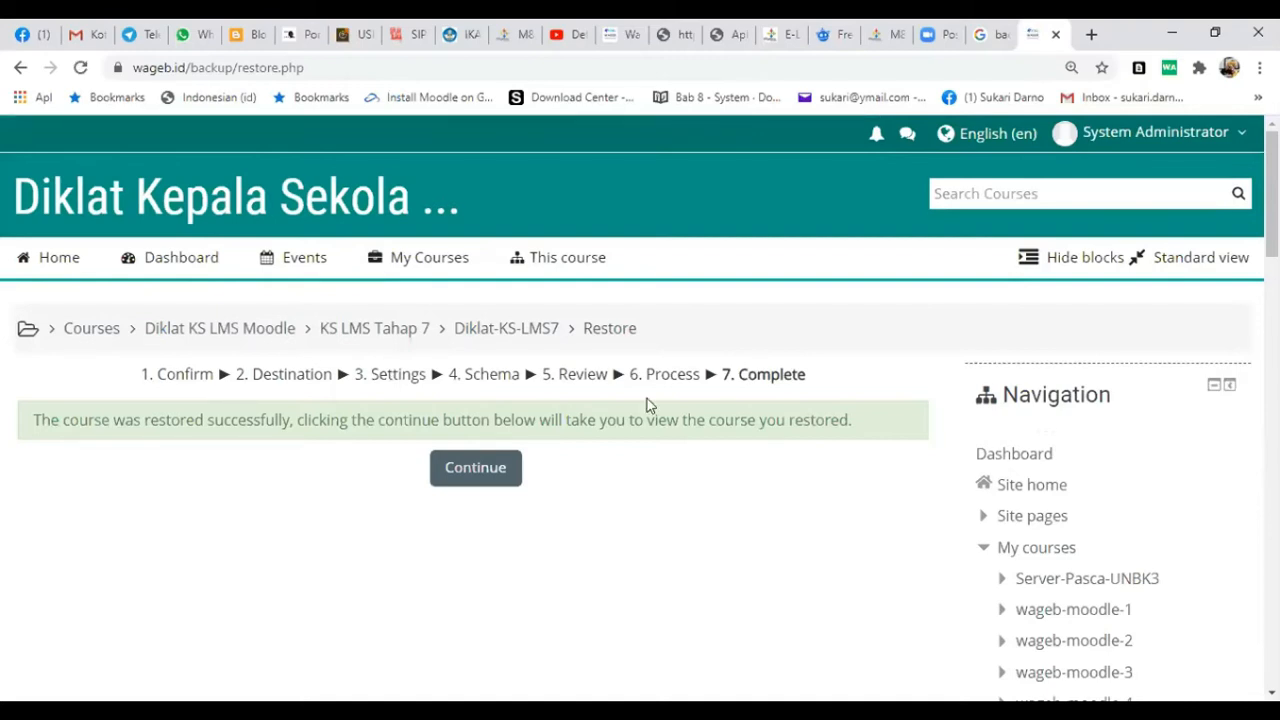
left_click(502, 481)
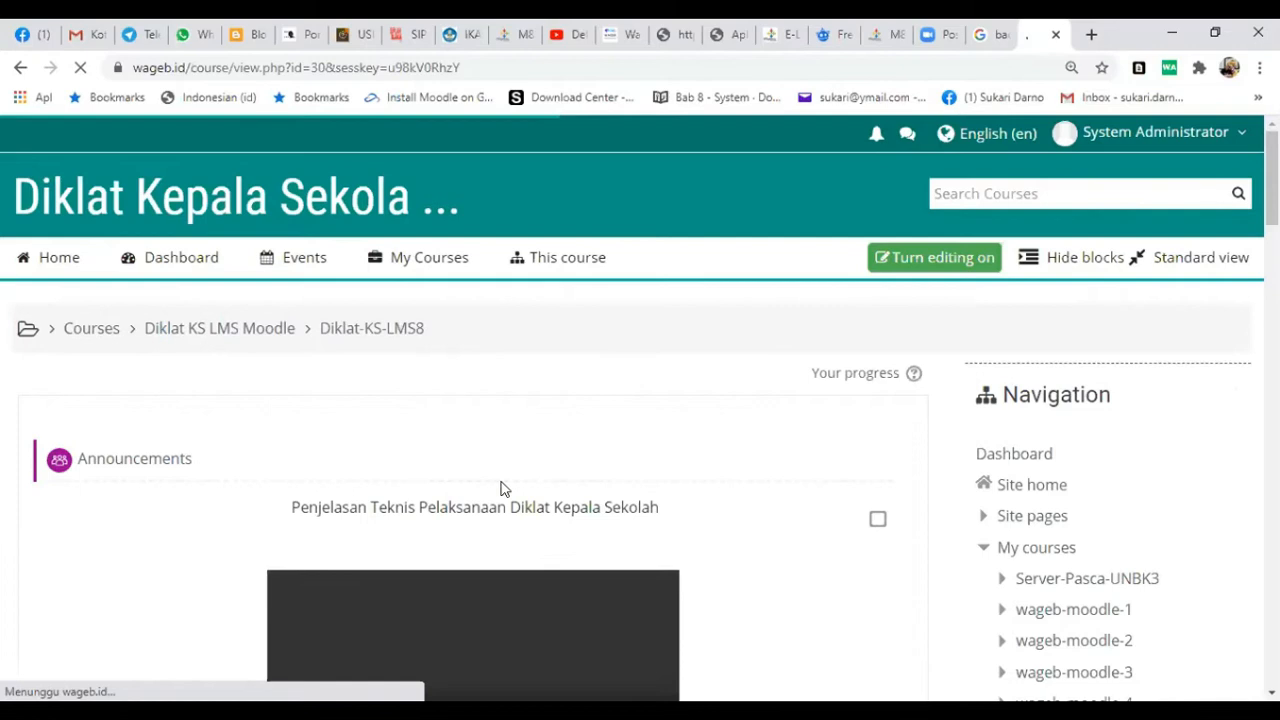
- Turn on editing in the restored course and open the settings of the Zoom meeting schedule label
scroll(502, 488, "down", 3)
scroll(502, 488, "down", 2)
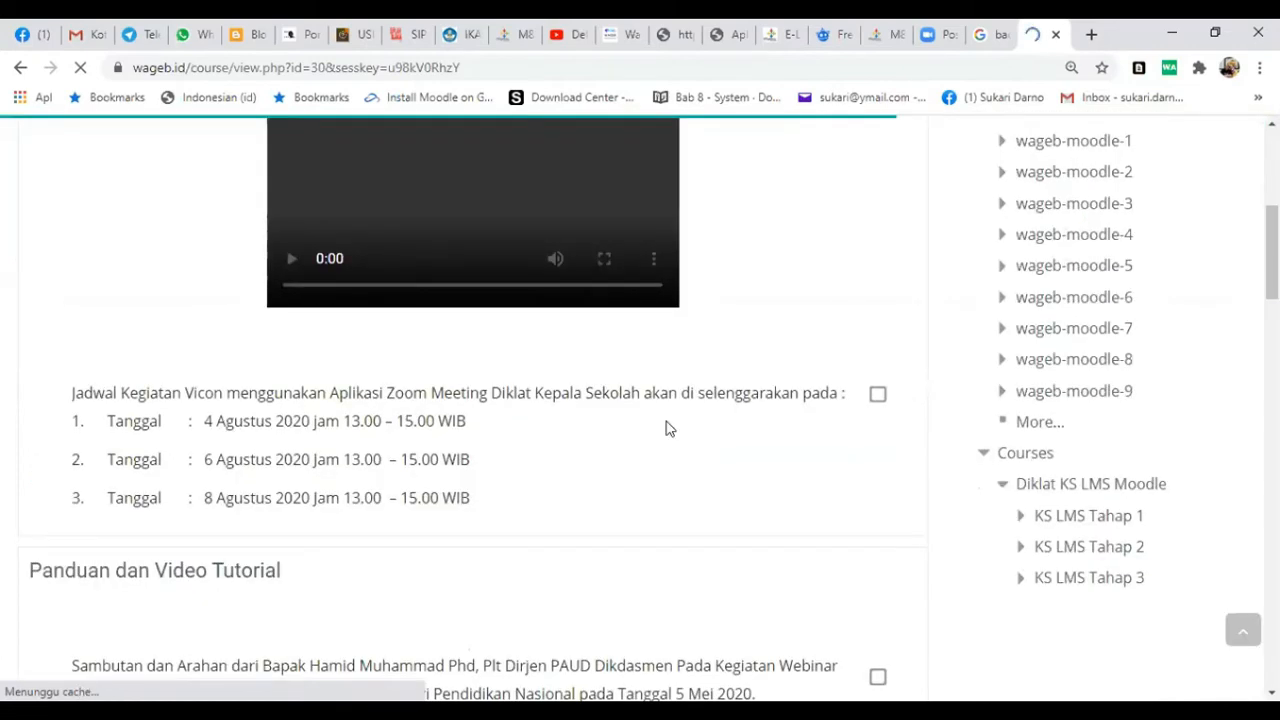
scroll(943, 188, "down", 1)
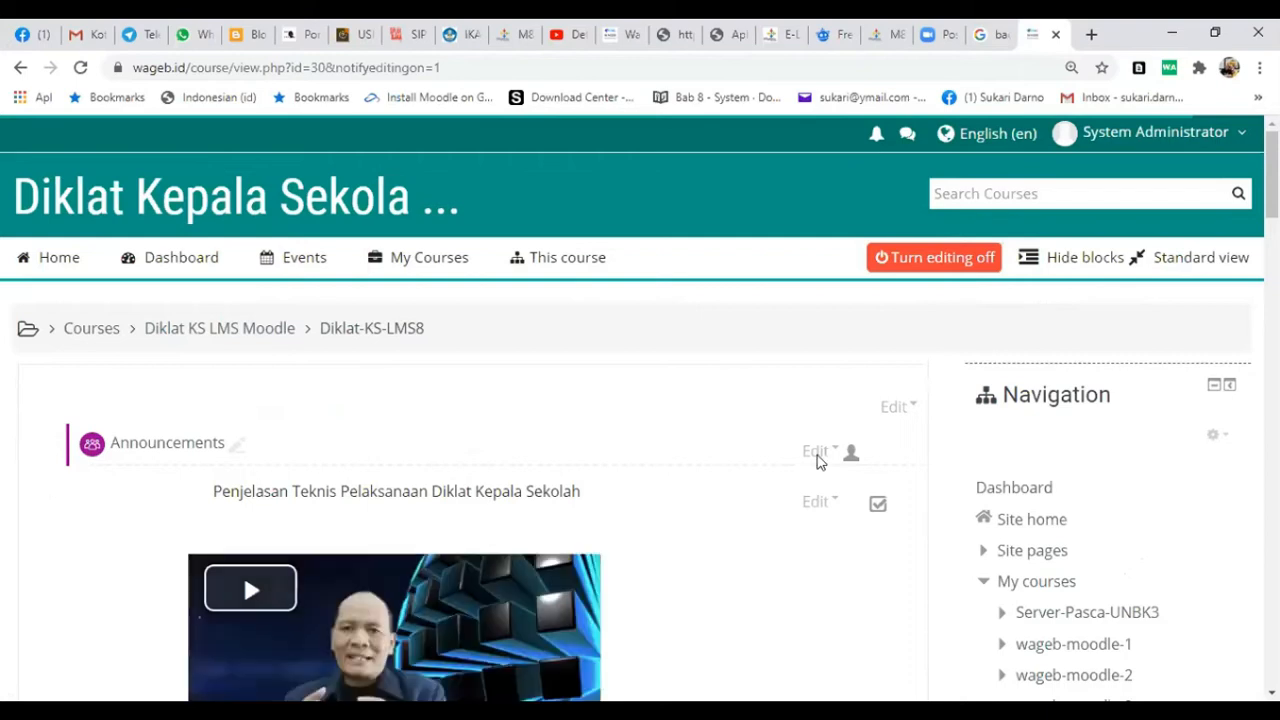
scroll(480, 651, "down", 4)
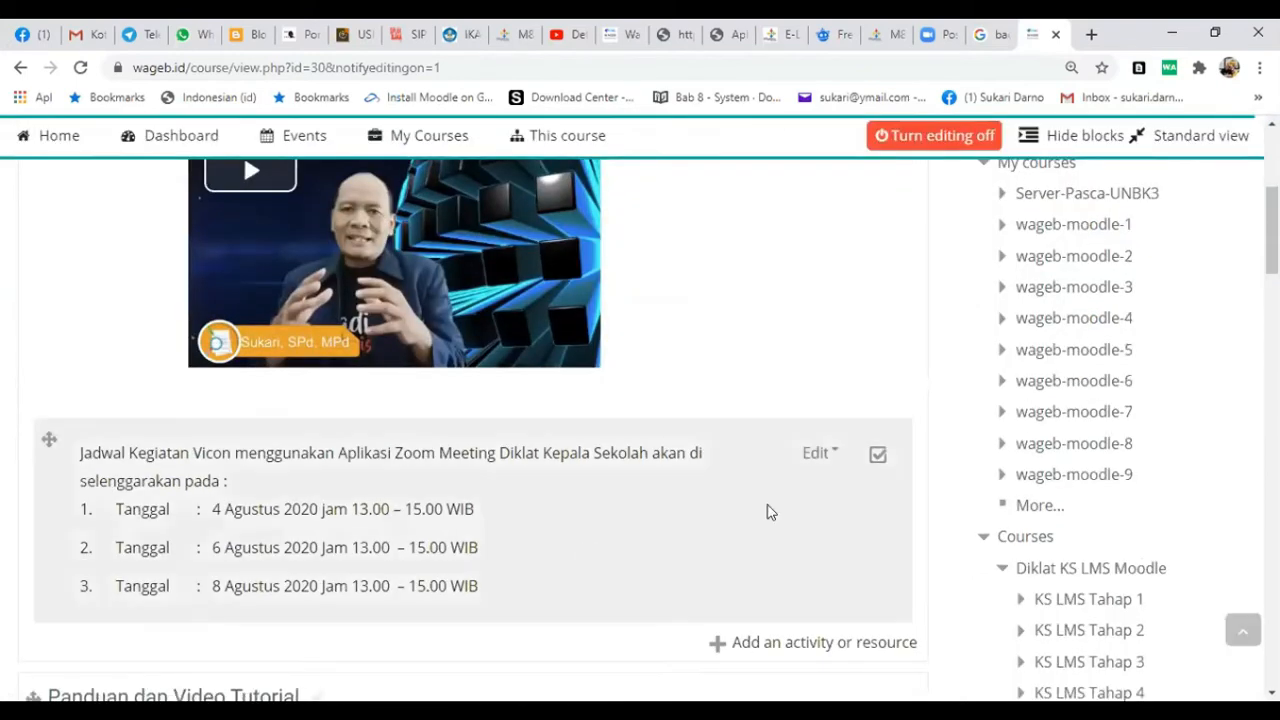
left_click(810, 455)
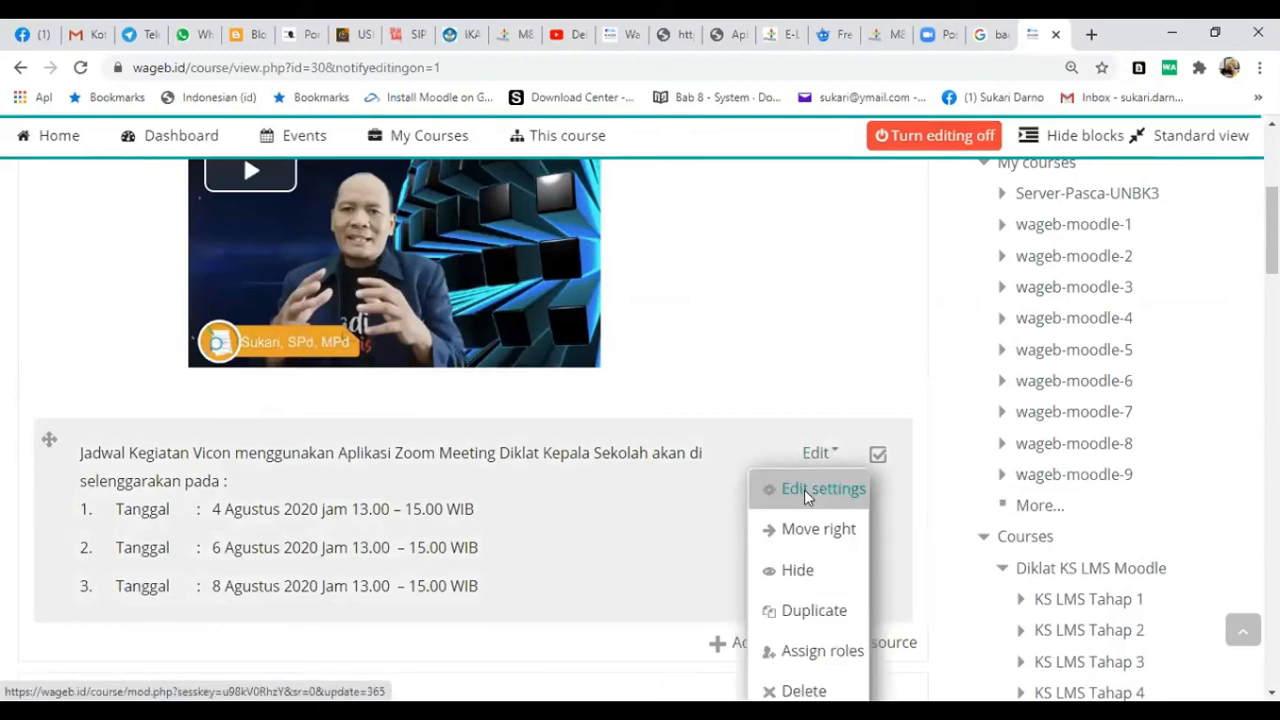
left_click(806, 490)
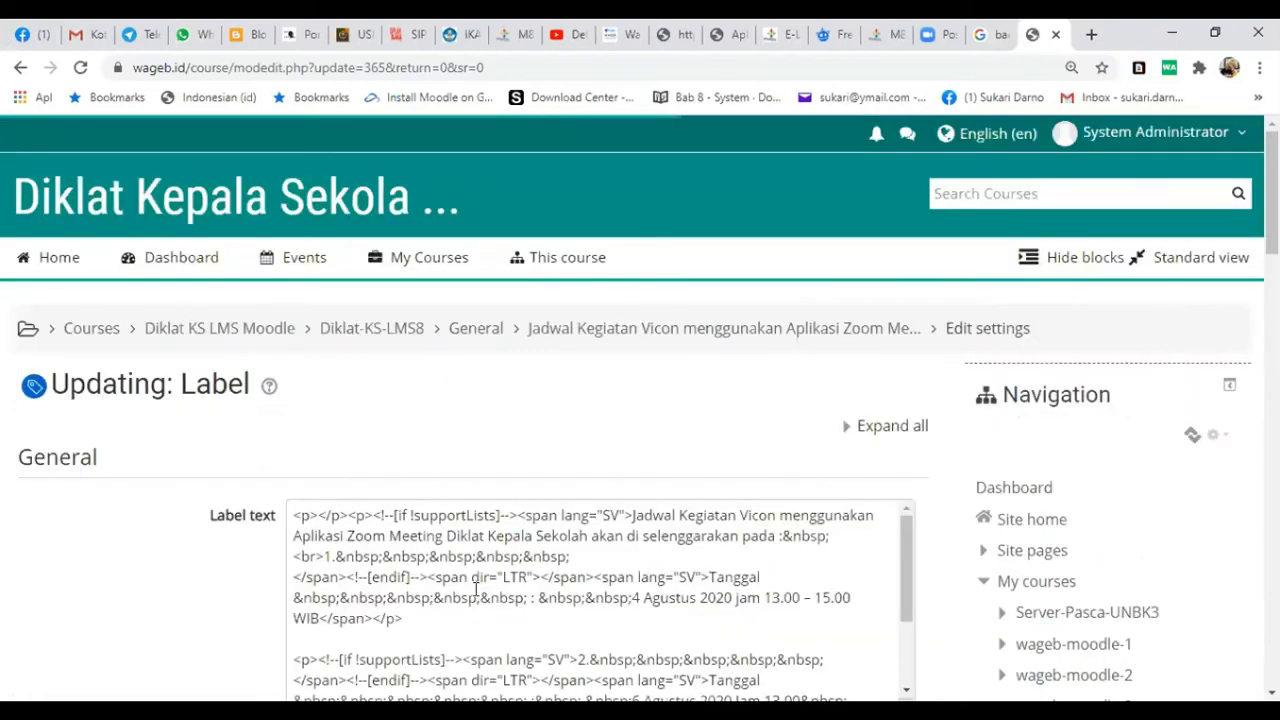
- Set the label's three meeting dates to 24, 26 and 29 Agustus 2020, then save it and return to the course
scroll(476, 590, "down", 2)
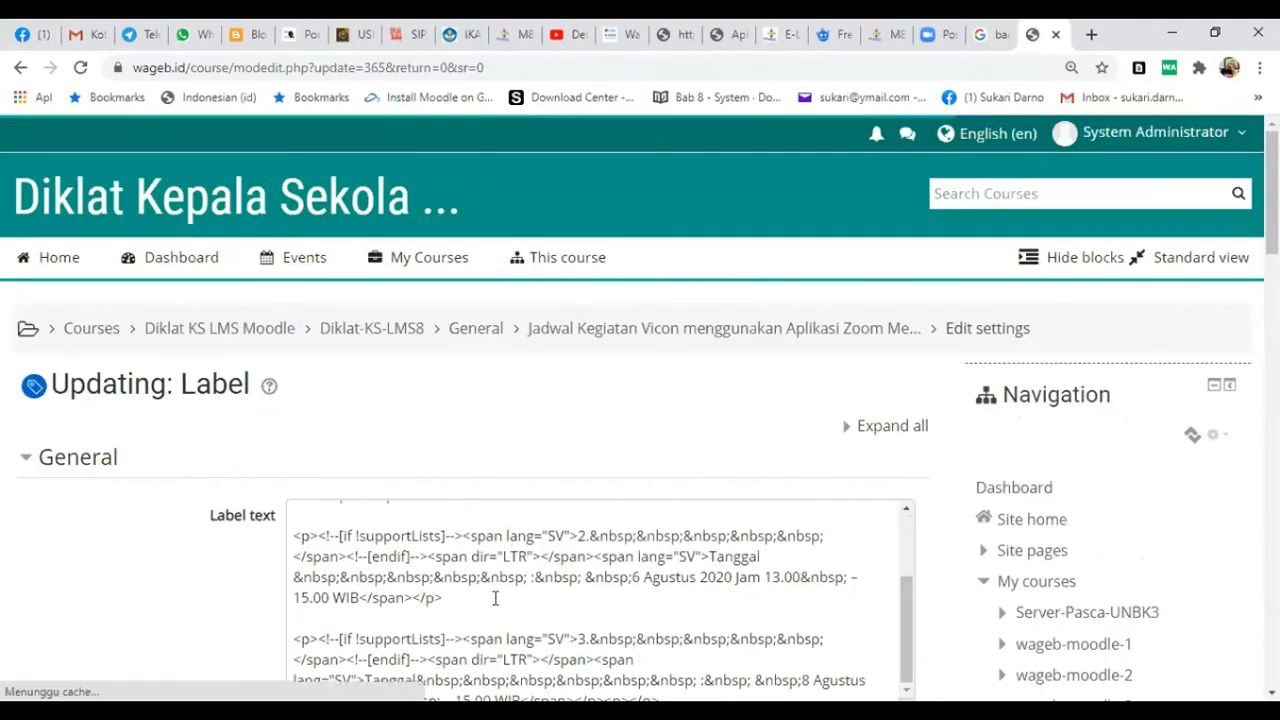
scroll(495, 598, "down", 1)
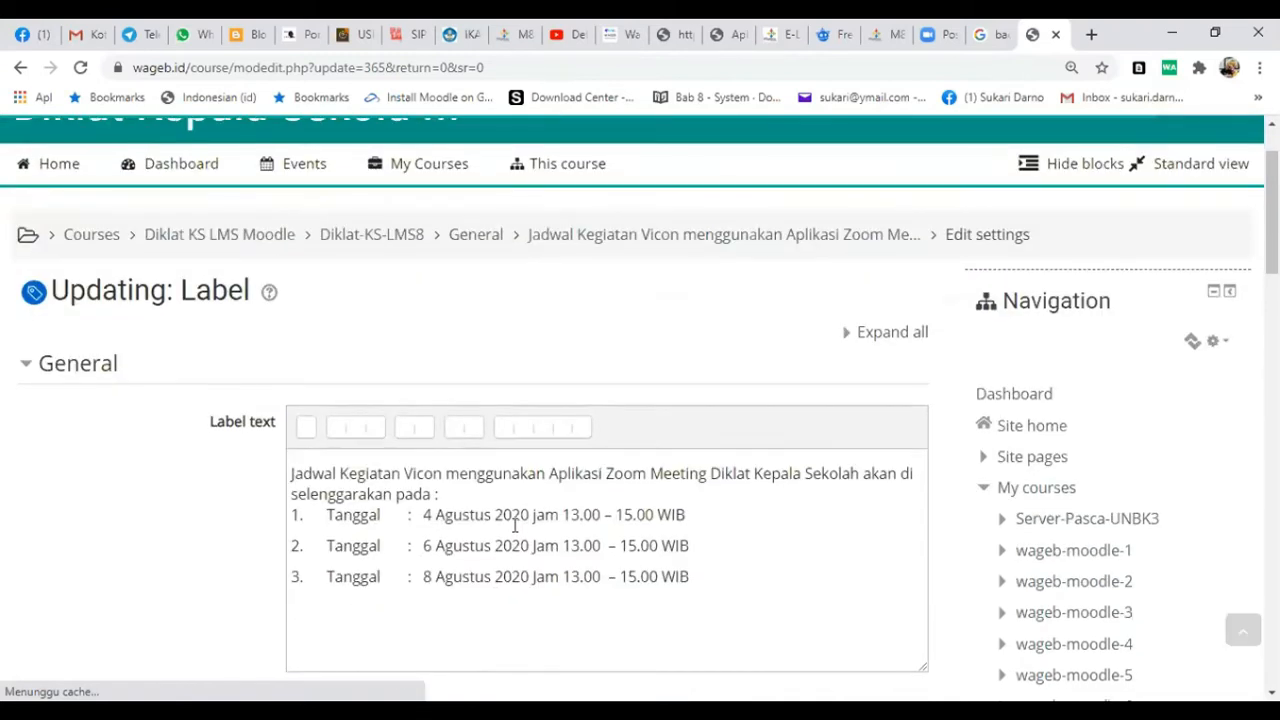
left_click(424, 525)
type("2")
left_click(423, 555)
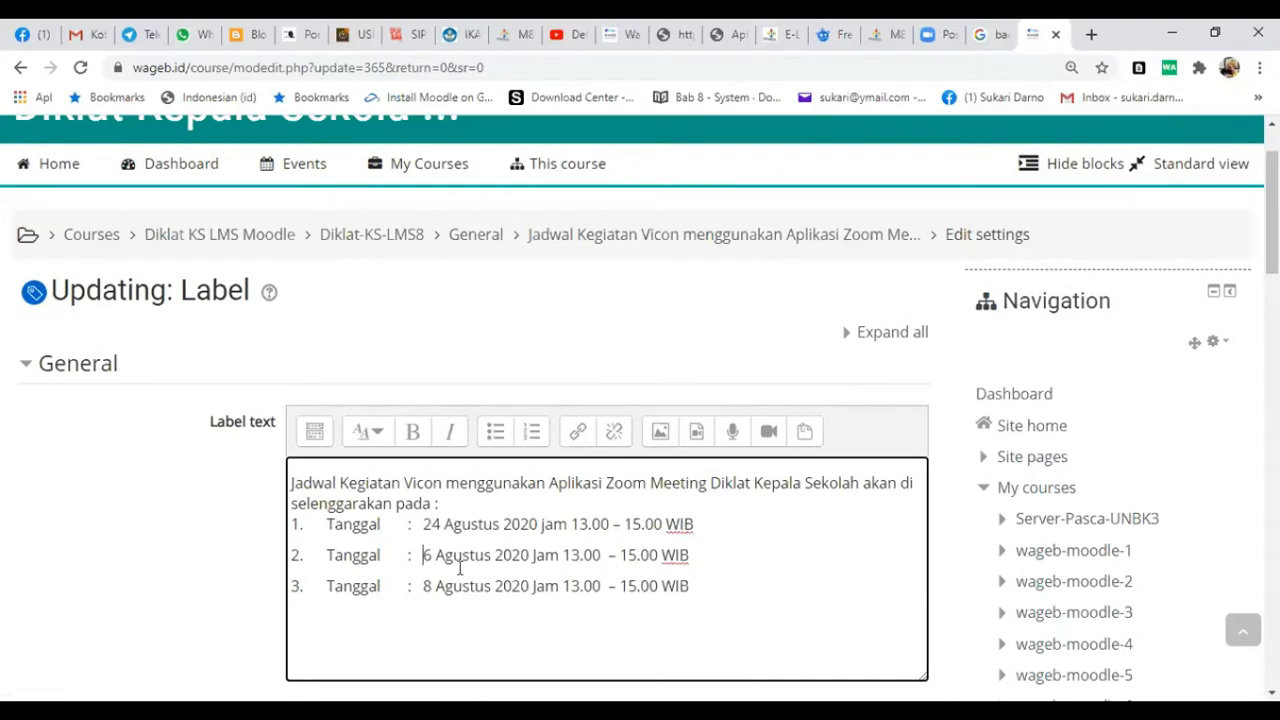
type("2")
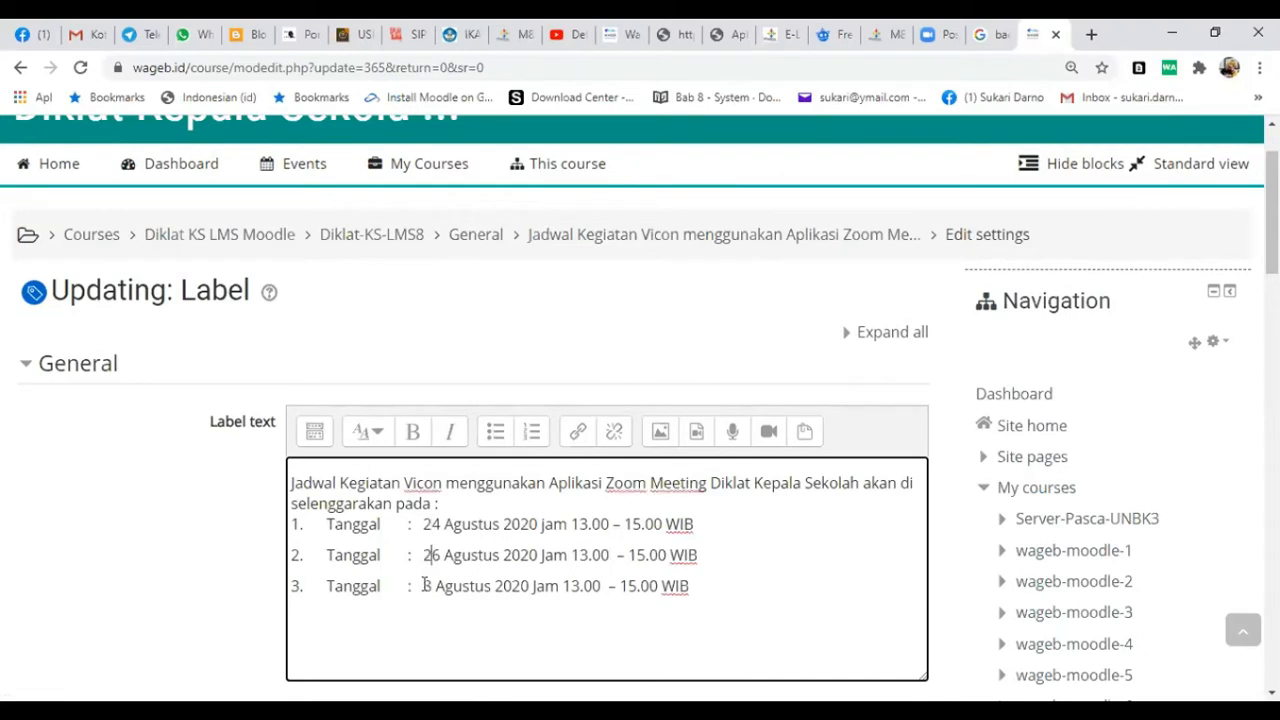
double_click(431, 580)
type("29")
scroll(640, 575, "down", 3)
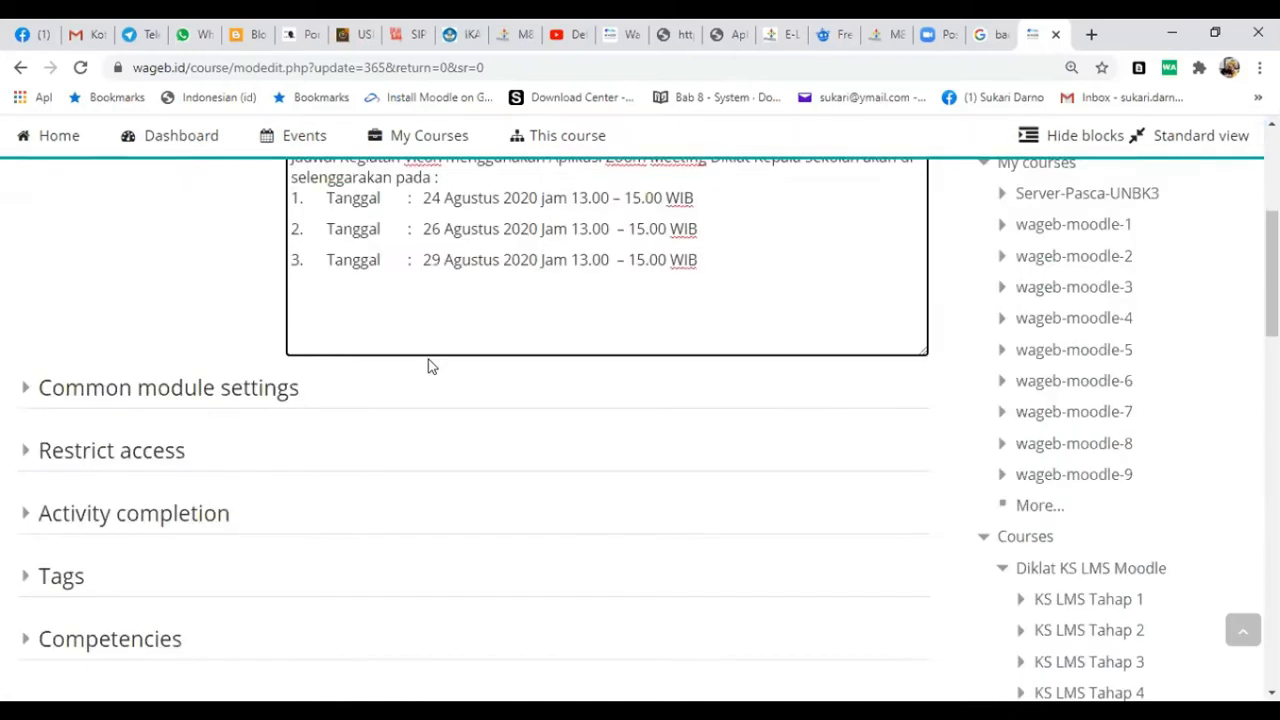
scroll(380, 295, "down", 5)
left_click(386, 288)
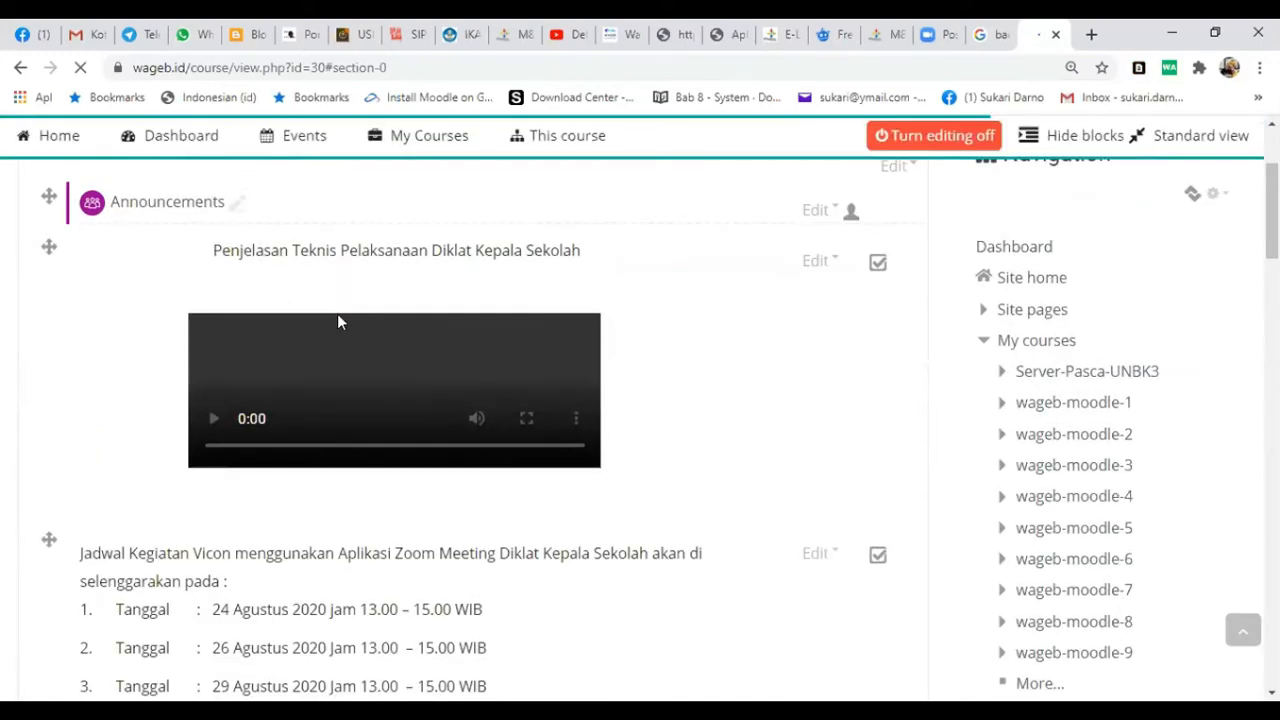
- Review the restored course's meeting schedule and the videos and documents in the Panduan dan Video Tutorial section
scroll(601, 497, "down", 5)
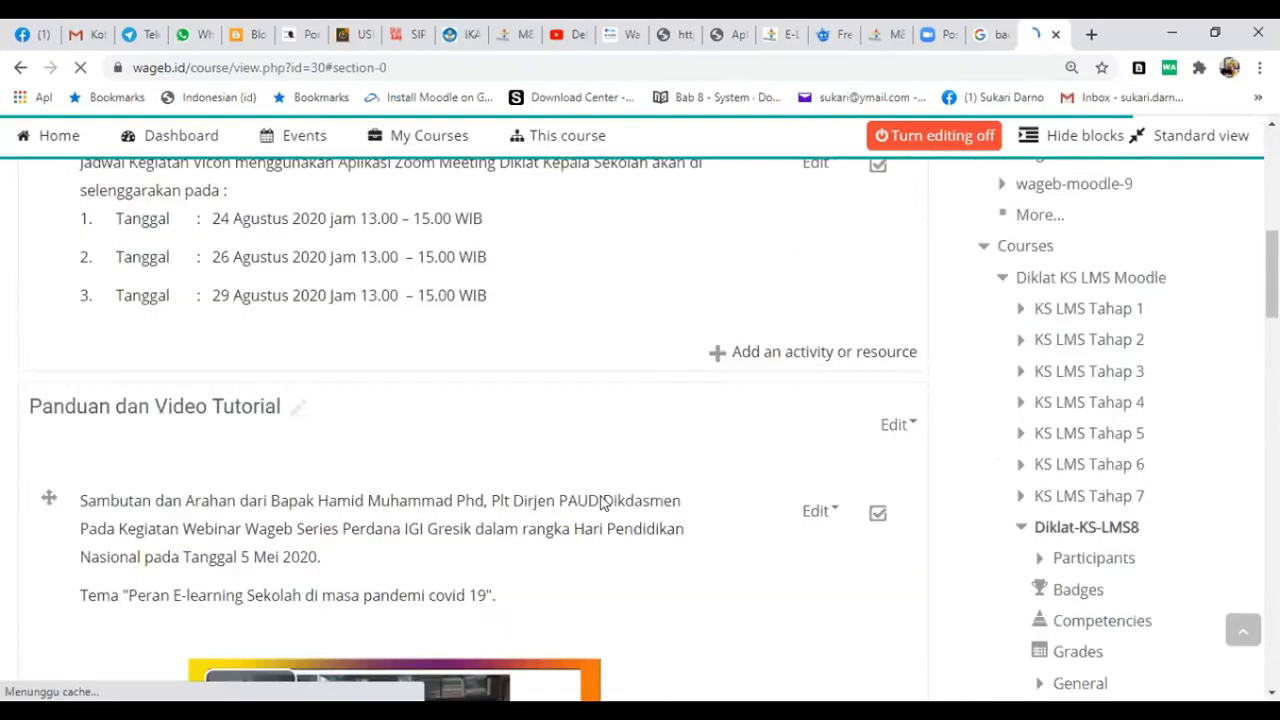
scroll(603, 503, "down", 5)
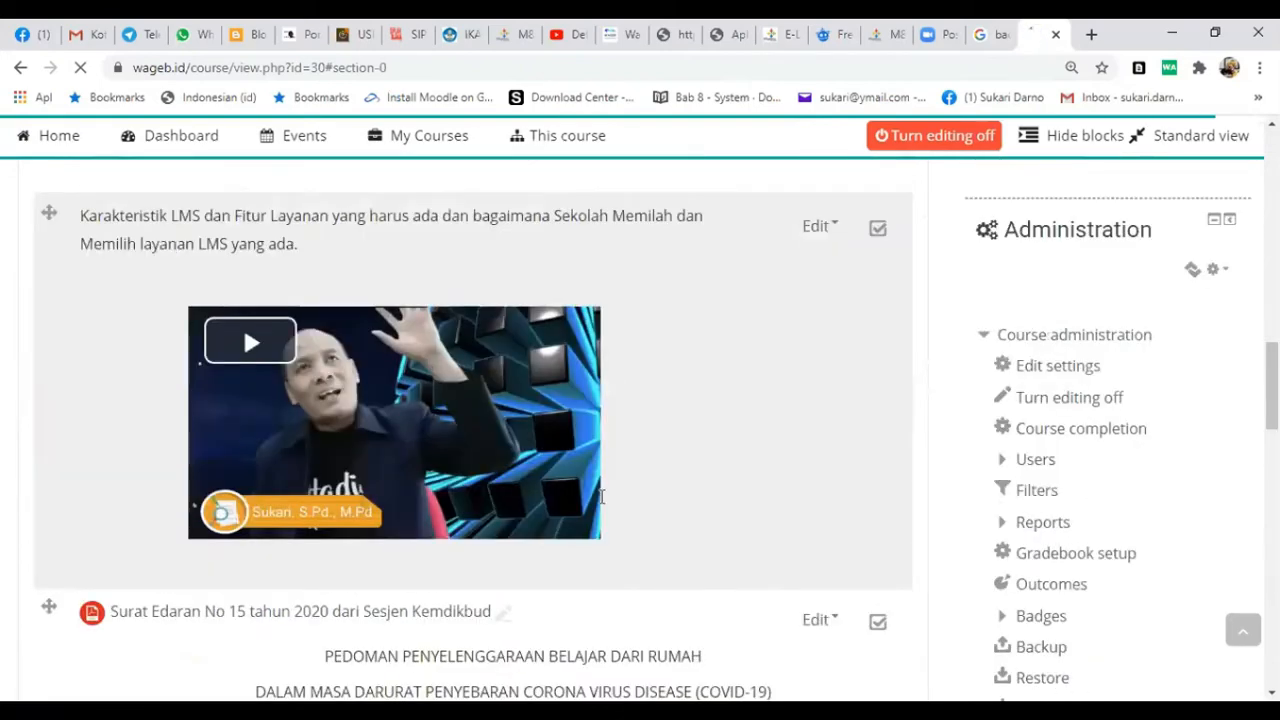
scroll(601, 503, "down", 4)
scroll(600, 505, "up", 5)
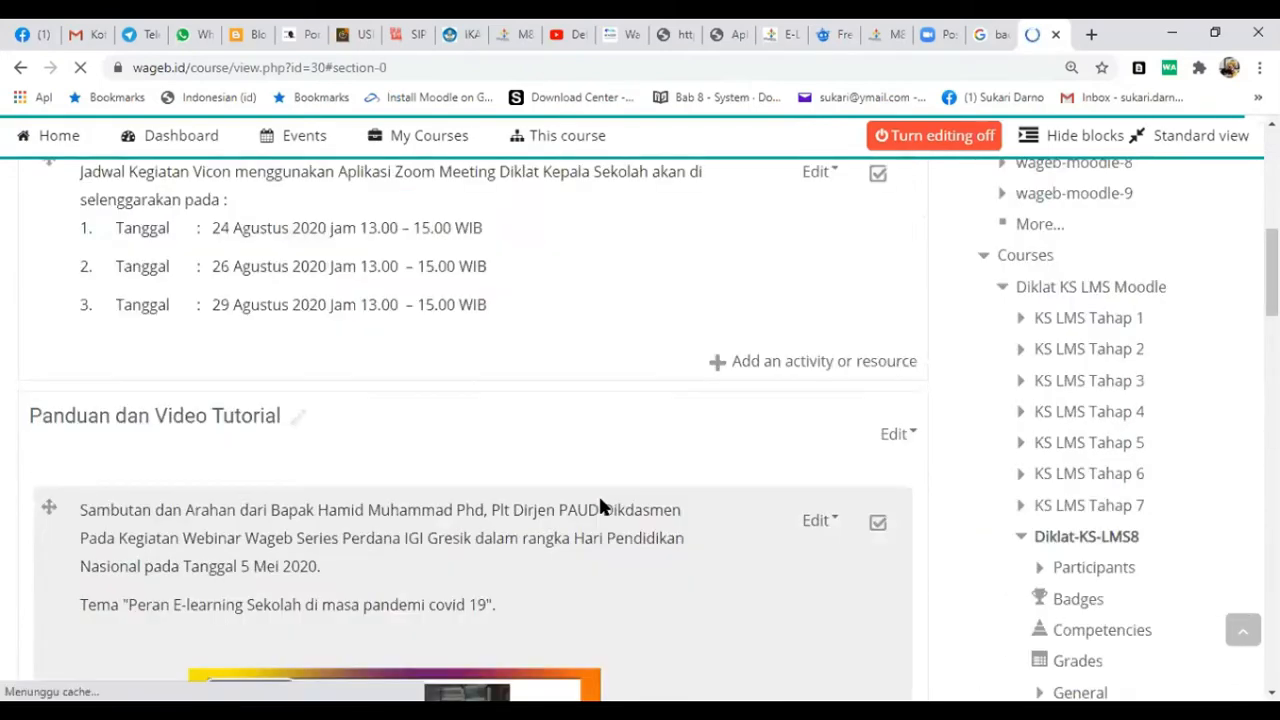
scroll(600, 505, "down", 5)
scroll(597, 506, "down", 3)
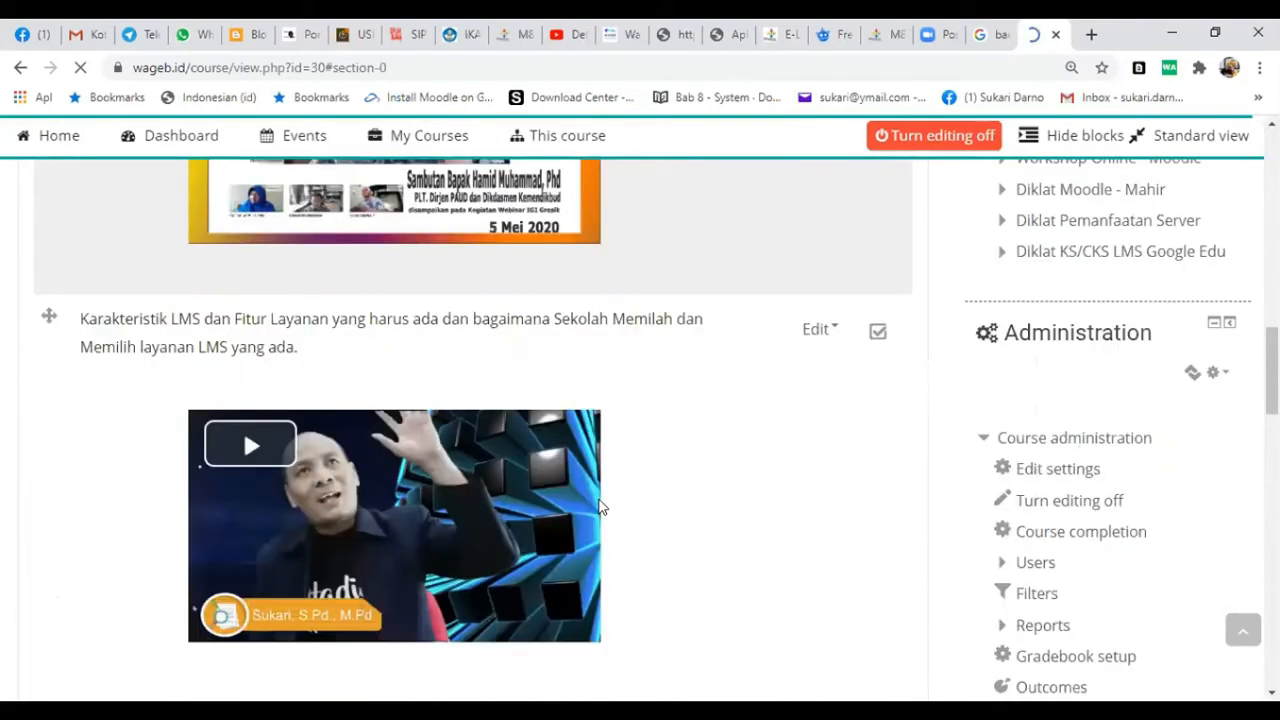
scroll(351, 486, "down", 5)
scroll(356, 485, "down", 3)
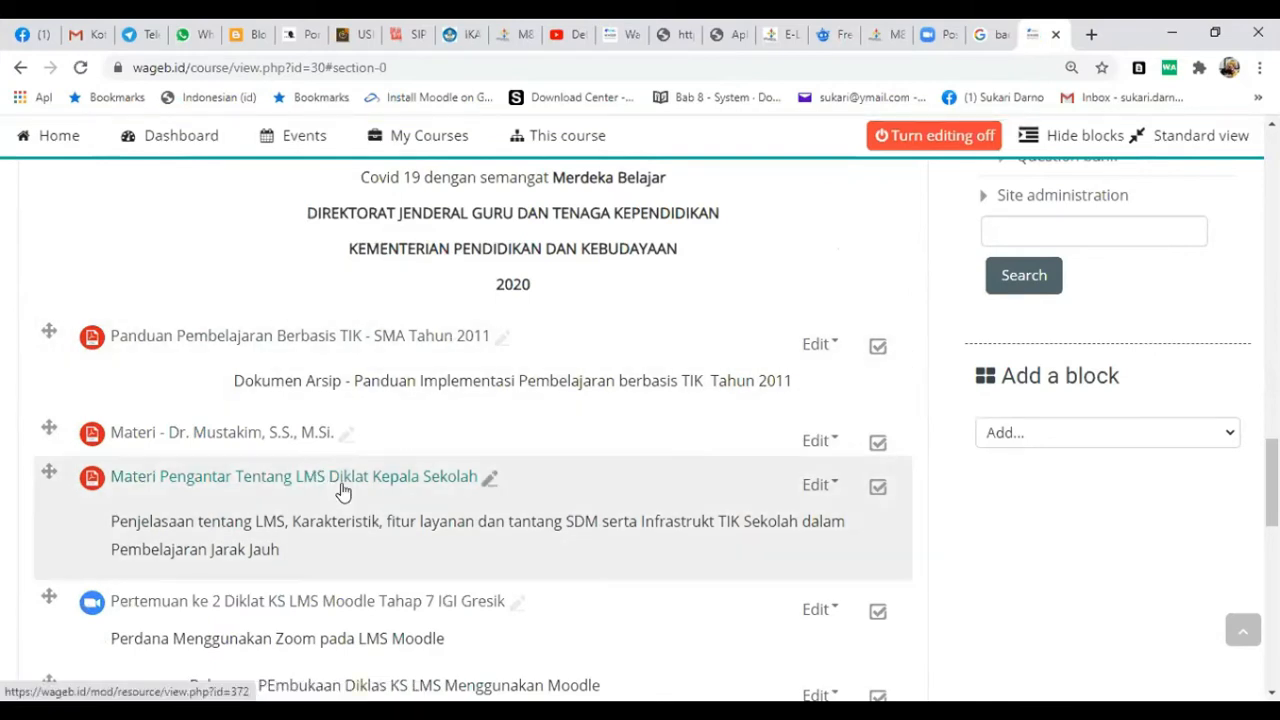
scroll(342, 490, "down", 1)
scroll(342, 490, "up", 3)
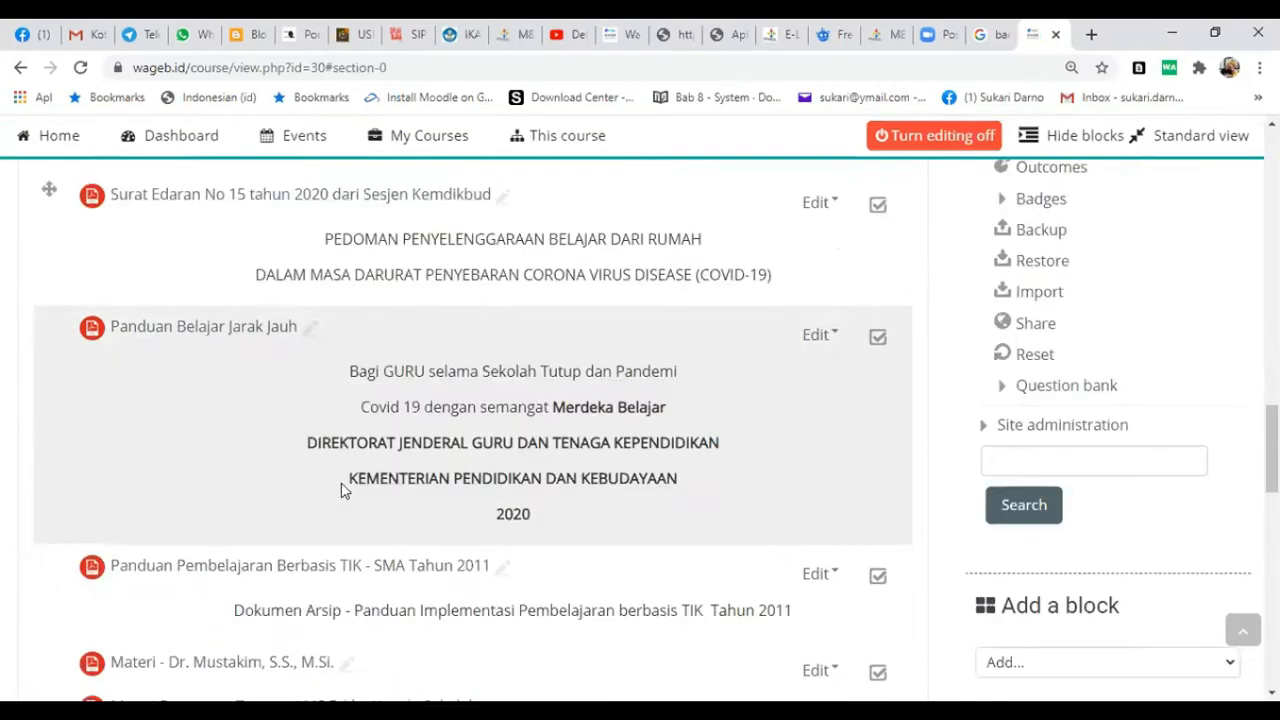
scroll(342, 490, "up", 2)
scroll(342, 490, "up", 3)
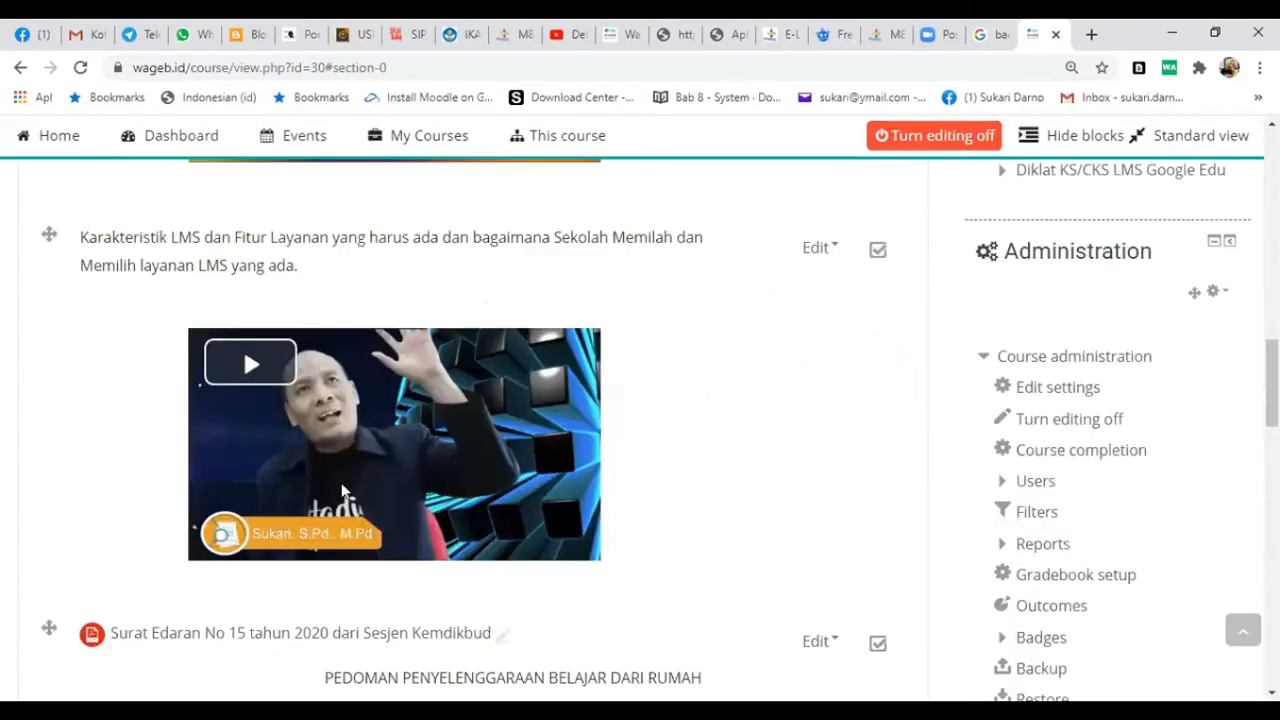
scroll(342, 490, "up", 5)
scroll(342, 490, "up", 3)
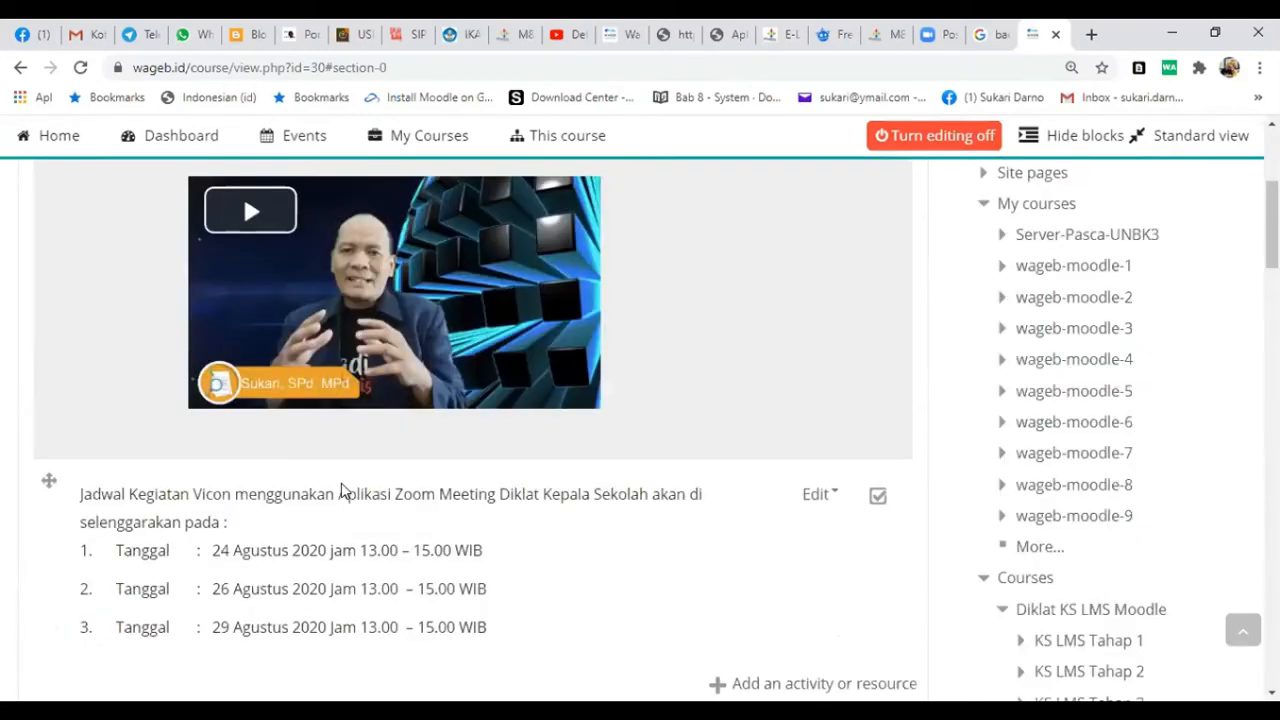
scroll(342, 490, "down", 10)
scroll(342, 490, "up", 3)
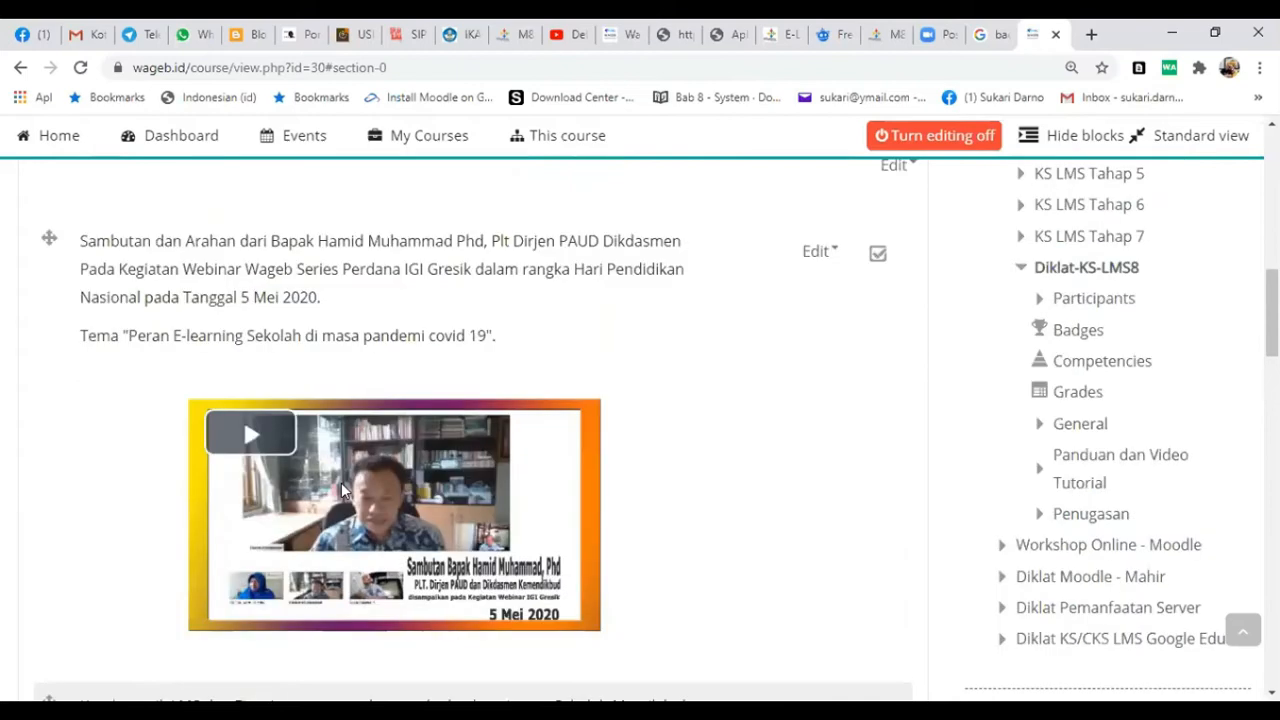
- Open the settings of the Materi Pengantar Tentang LMS Diklat Kepala Sekolah file resource
scroll(342, 490, "down", 4)
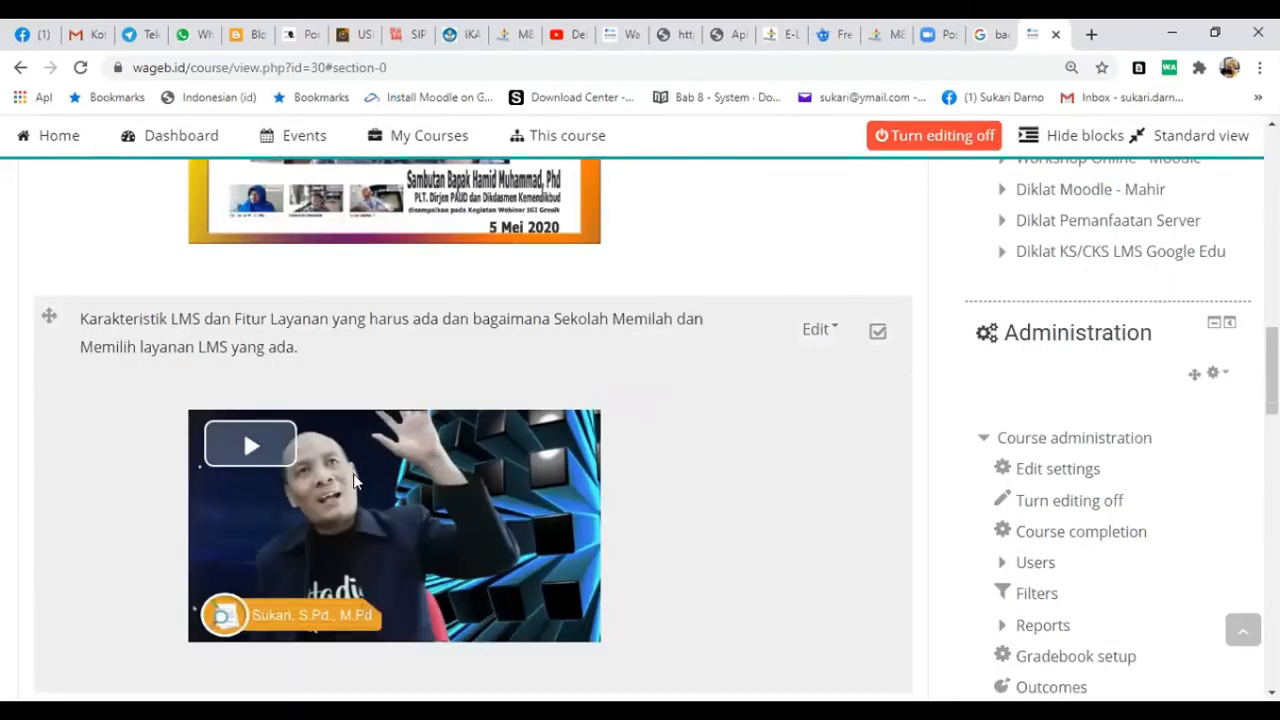
scroll(265, 346, "down", 5)
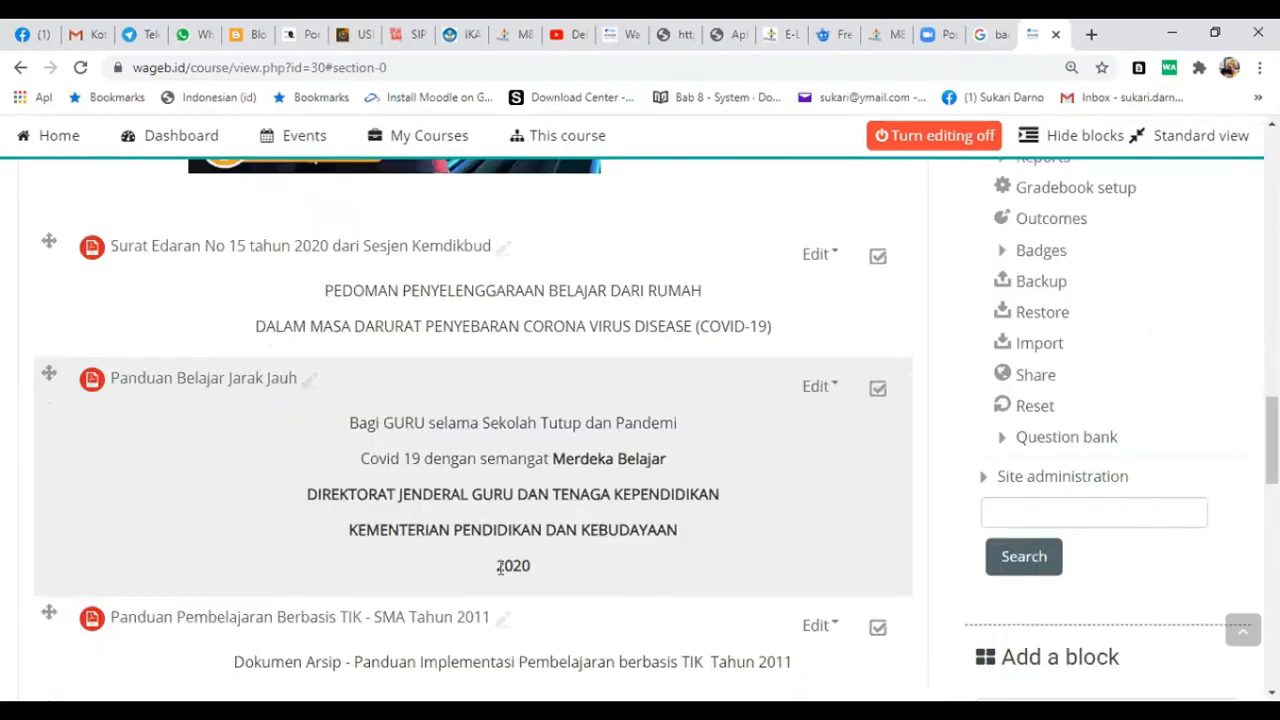
scroll(503, 618, "down", 3)
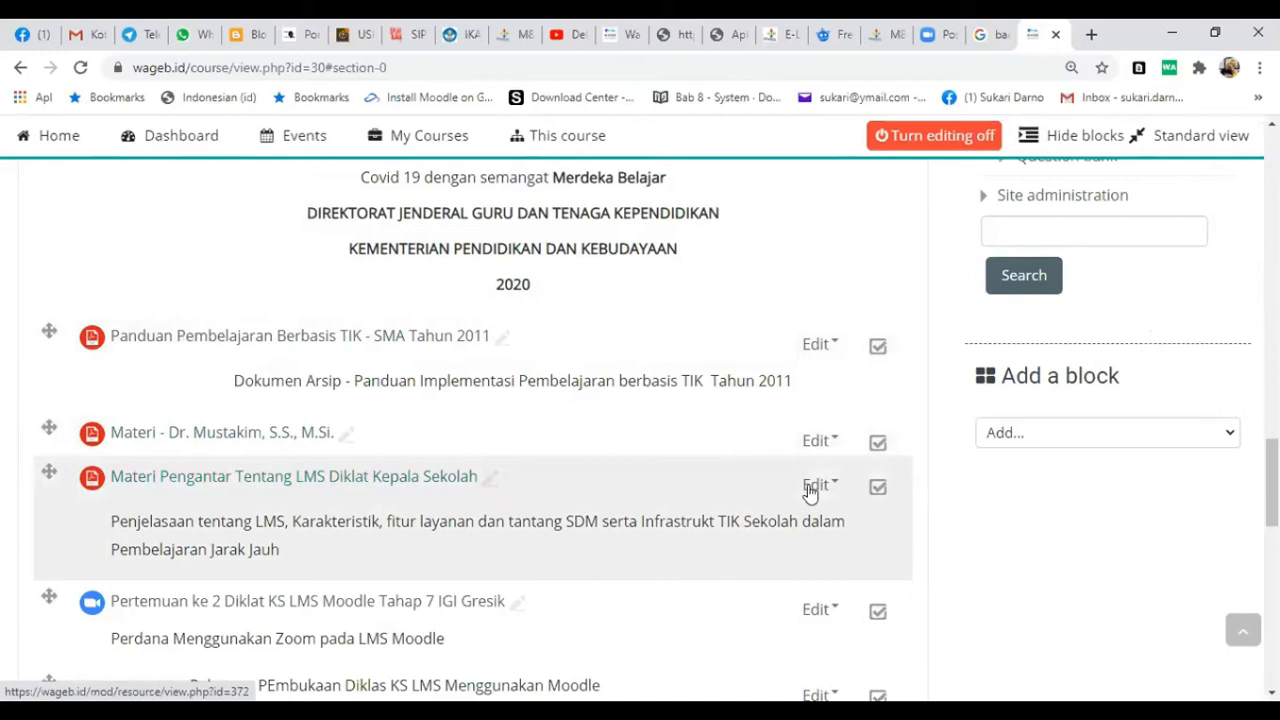
left_click(810, 488)
left_click(807, 520)
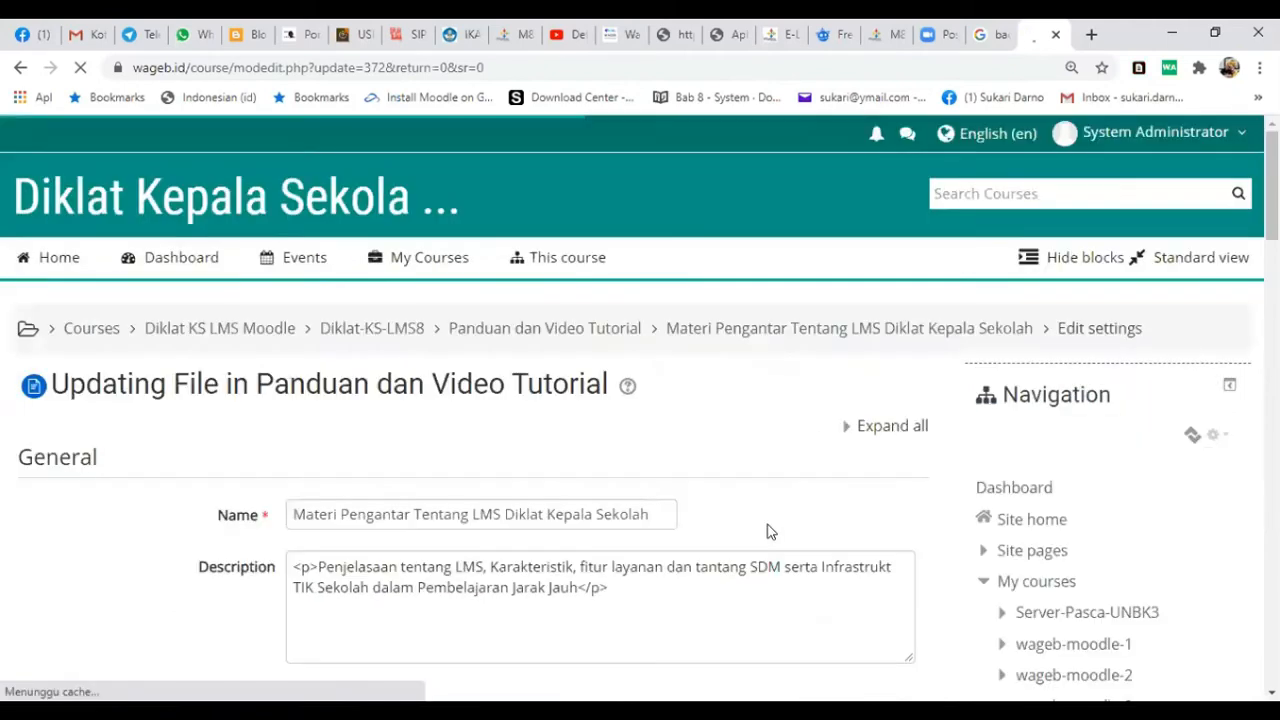
- Delete the attached file DIKLAT LMS Kepala Sekolah tahap 4.pdf from the resource's selected files
scroll(770, 531, "down", 2)
scroll(770, 531, "down", 2)
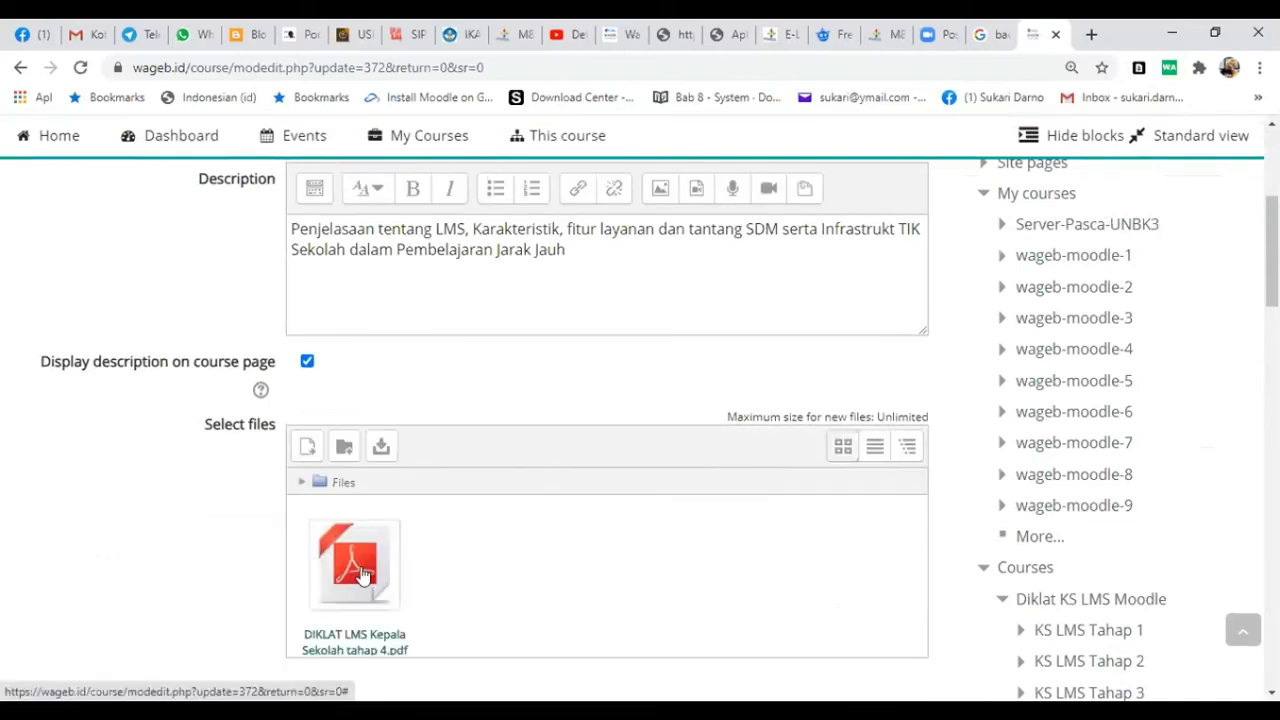
left_click(363, 575)
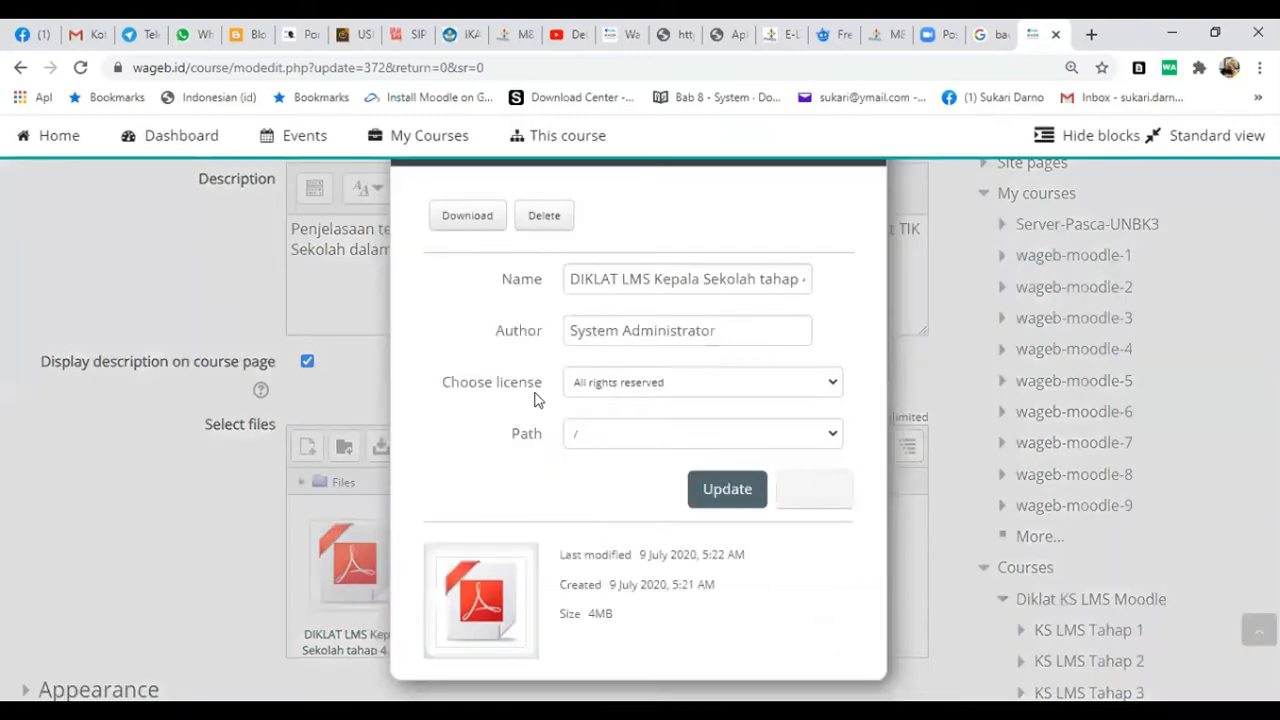
left_click(545, 220)
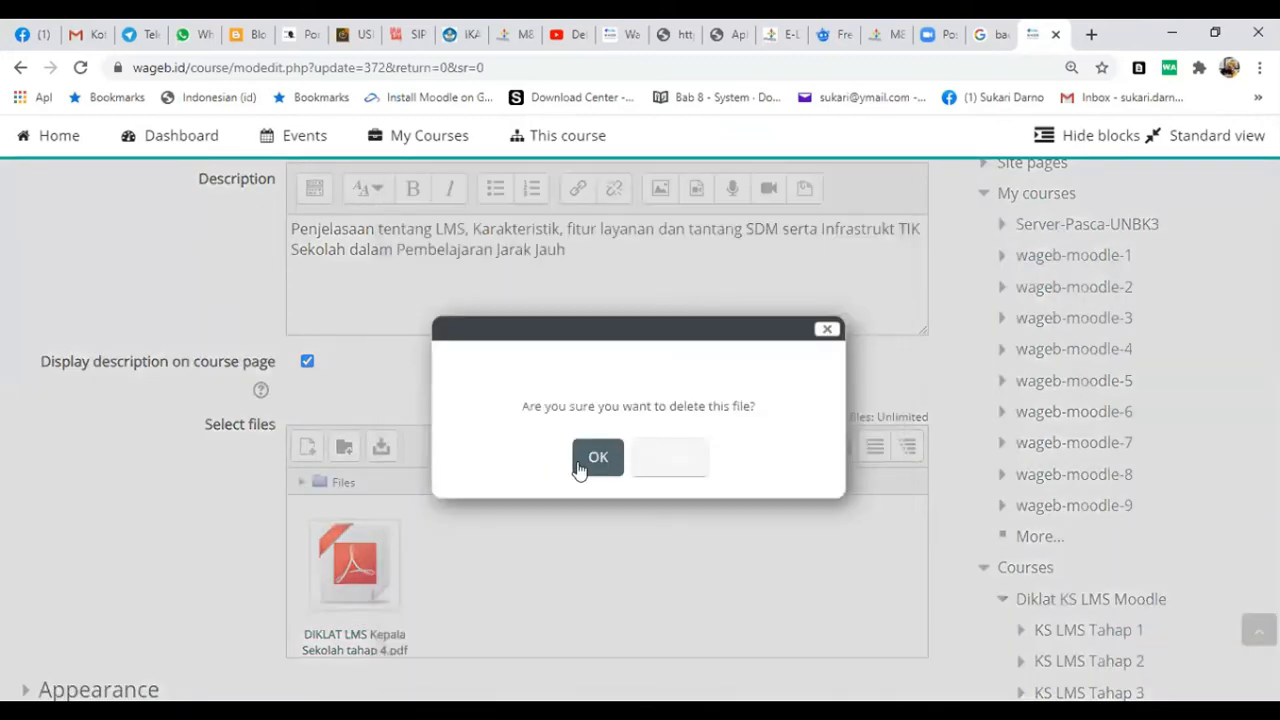
left_click(582, 466)
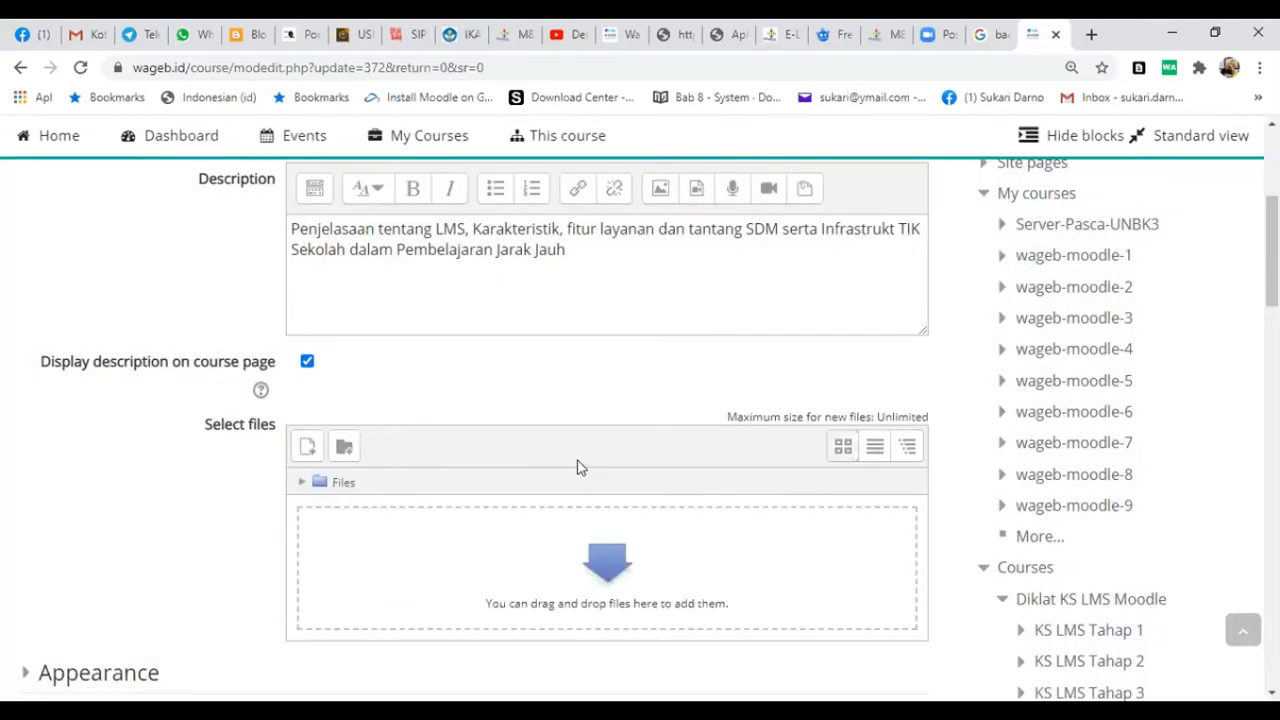
scroll(577, 467, "down", 2)
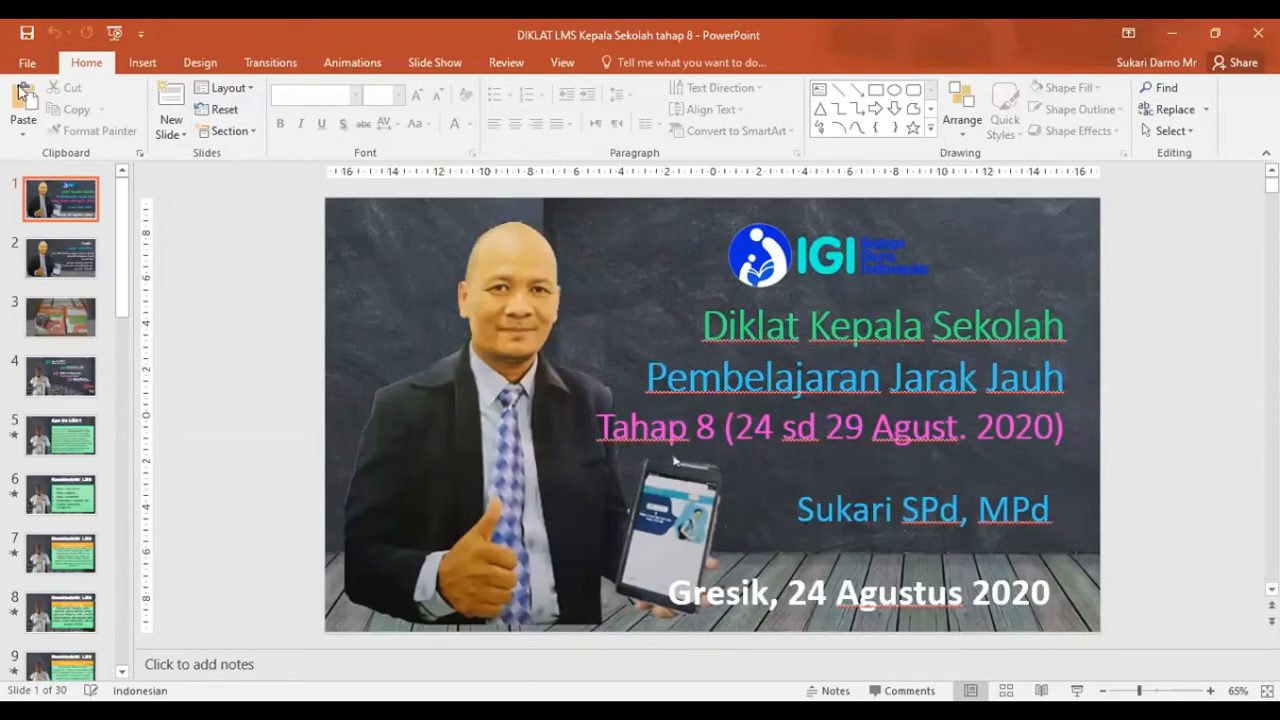
- In PowerPoint, save the presentation as a PDF named DIKLAT LMS Kepala Sekolah tahap 8 in the Materi folder
key("alt+f")
left_click(30, 246)
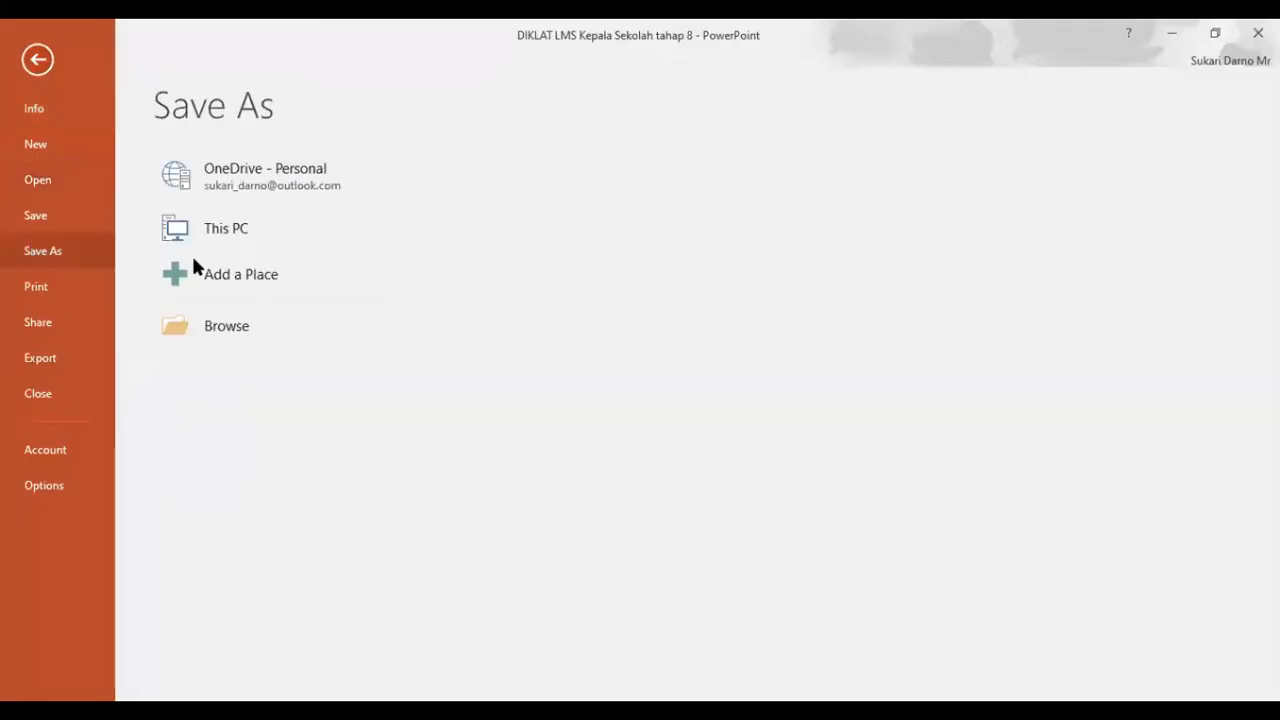
left_click(558, 213)
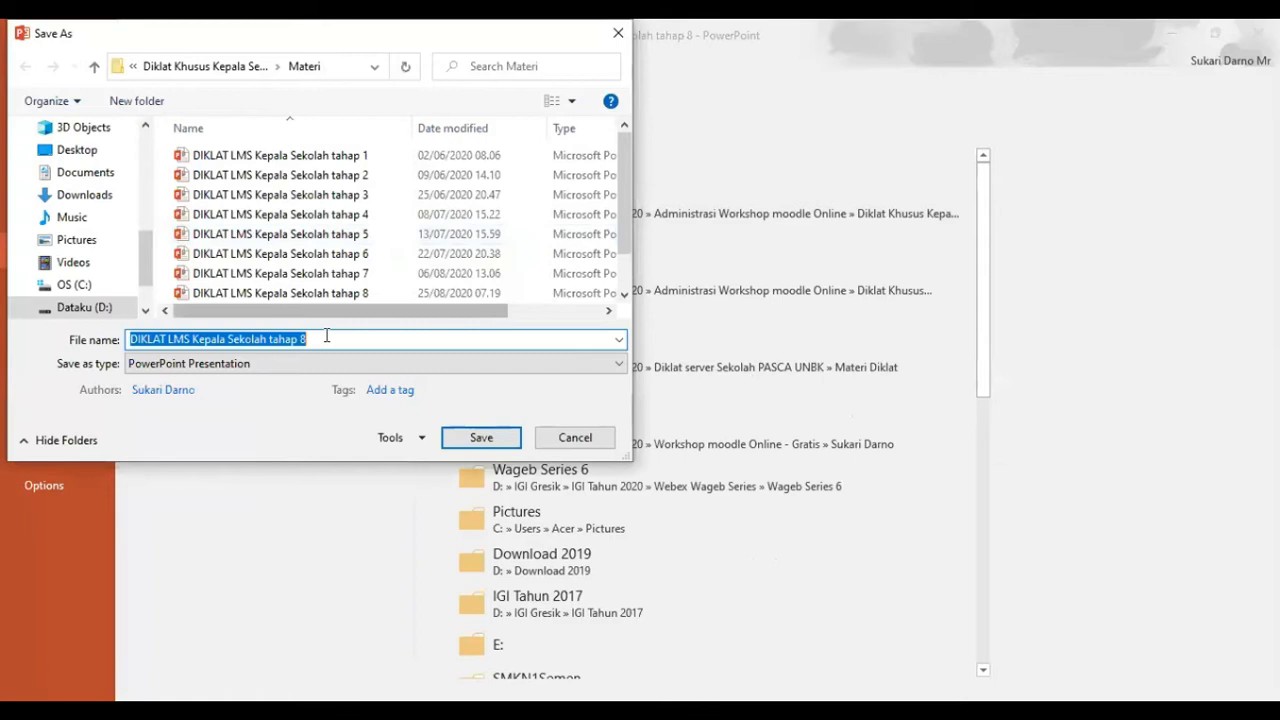
left_click(295, 366)
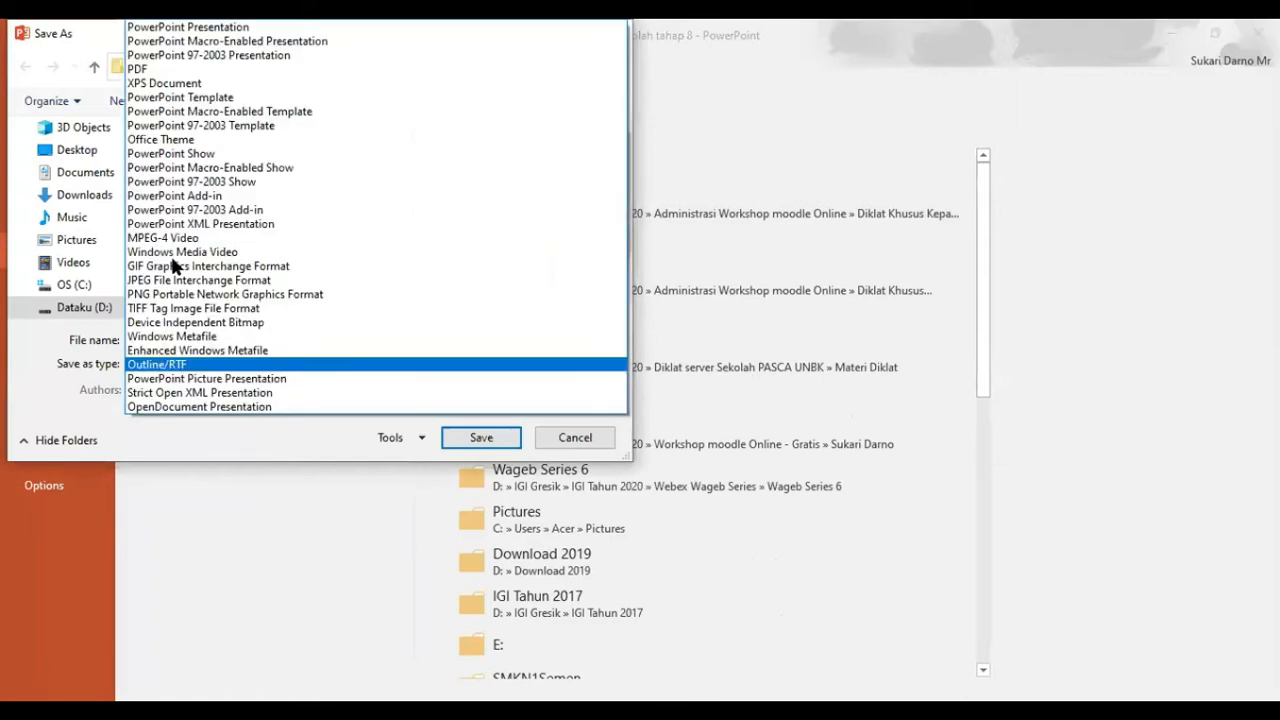
left_click(160, 70)
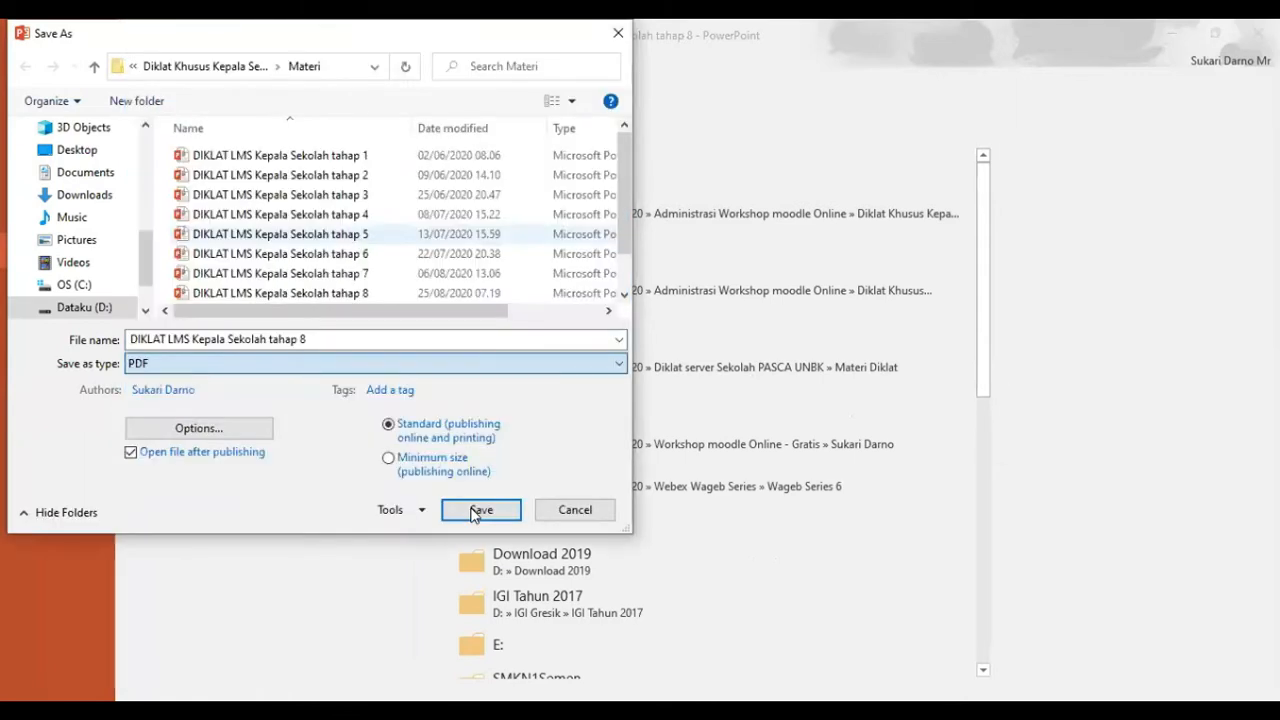
left_click(477, 511)
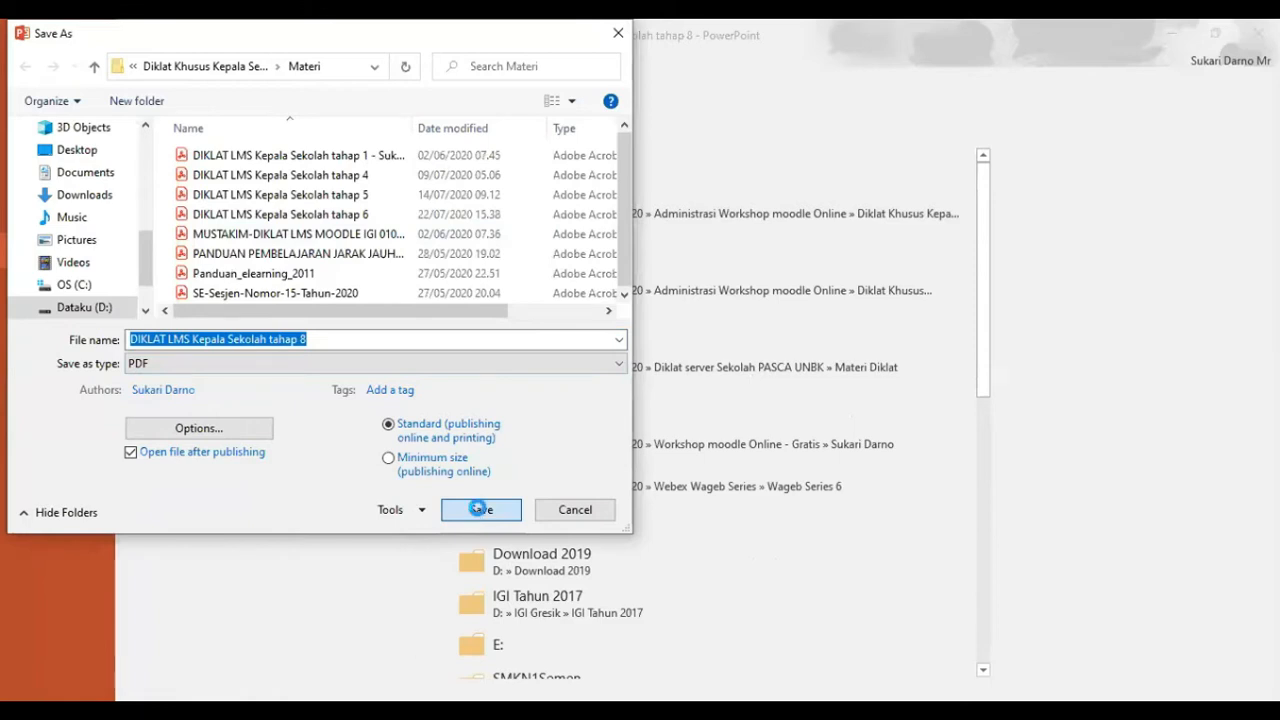
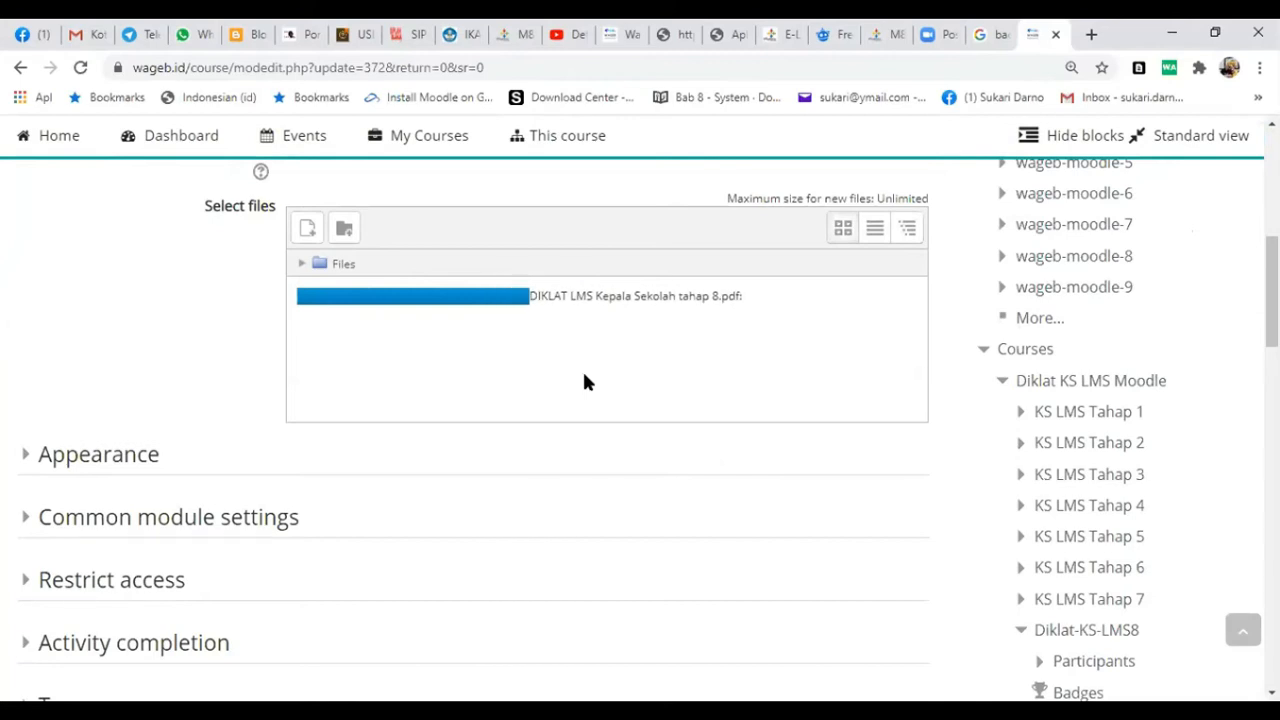
- Save the file resource with DIKLAT LMS Kepala Sekolah tahap 8.pdf attached, keeping the Embed display, and display it
scroll(588, 446, "up", 8)
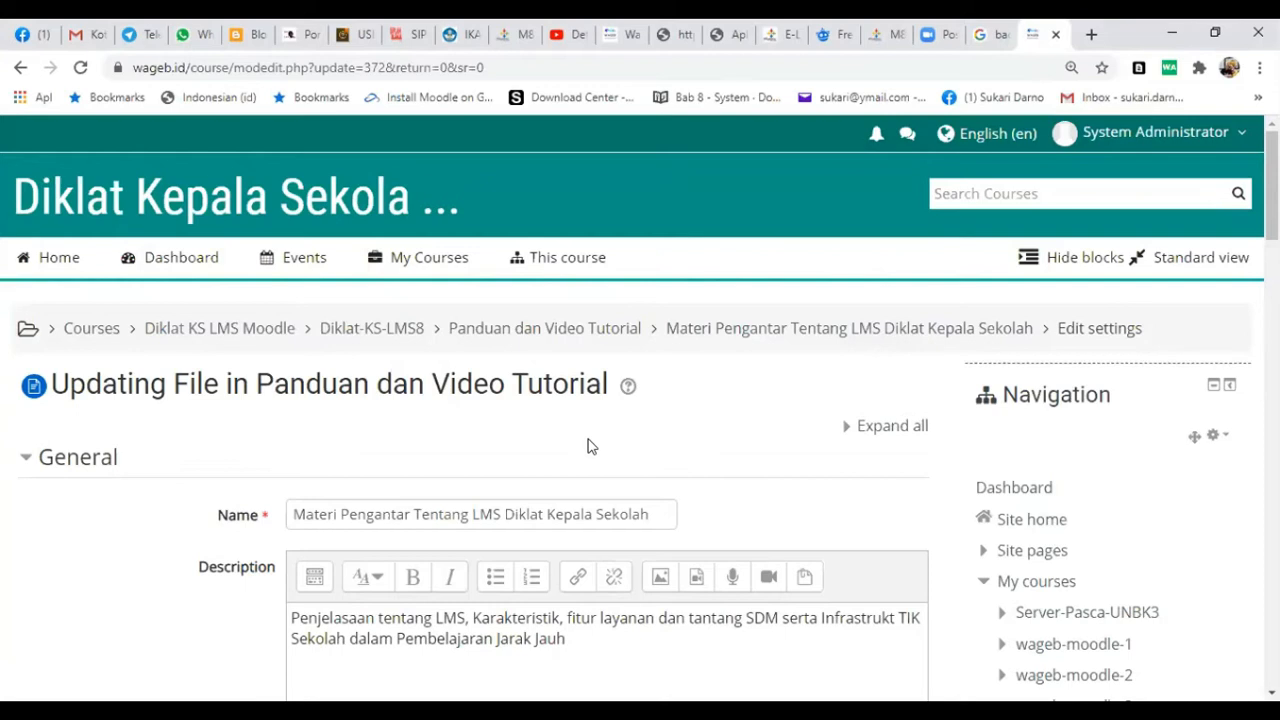
scroll(588, 446, "down", 8)
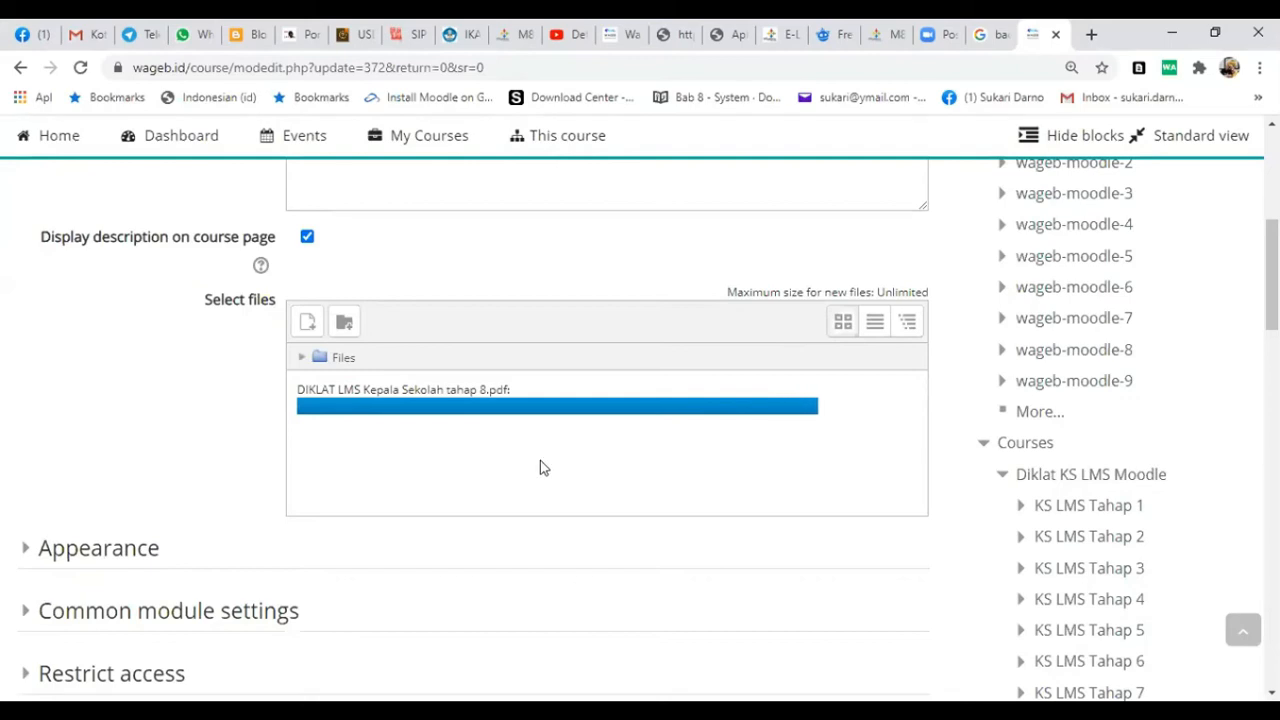
left_click(60, 555)
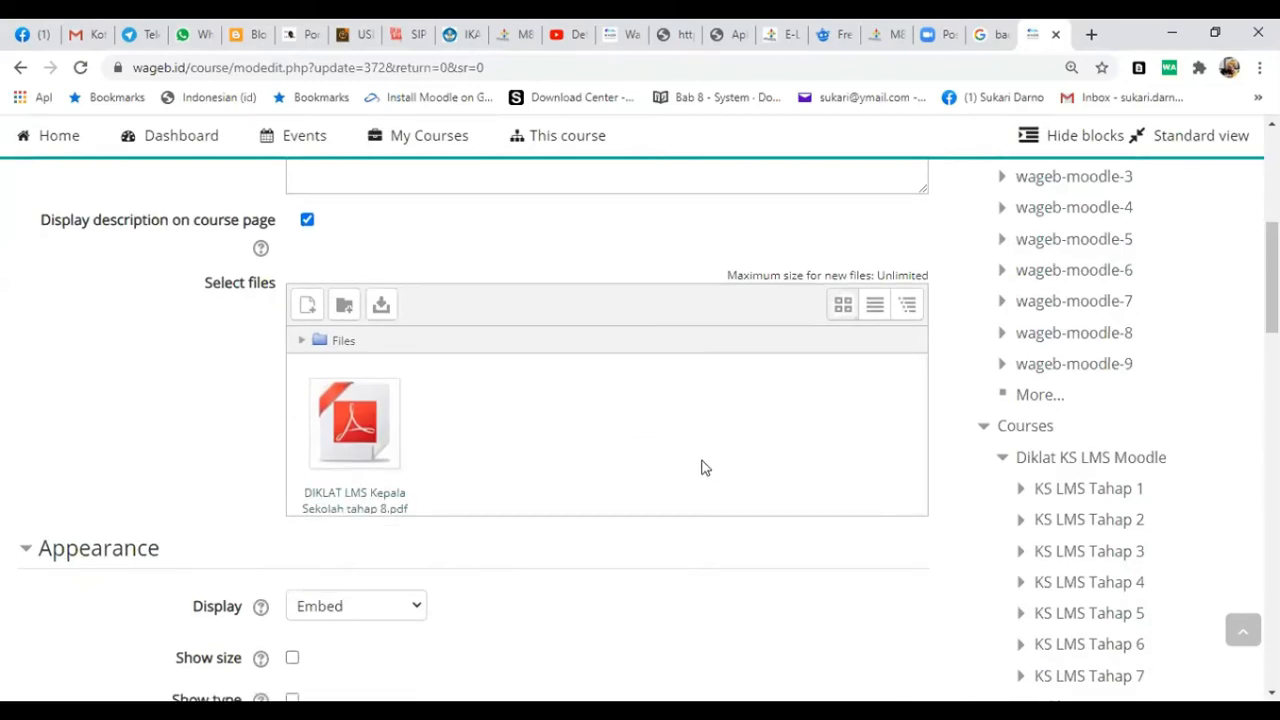
scroll(703, 466, "down", 5)
scroll(714, 469, "down", 3)
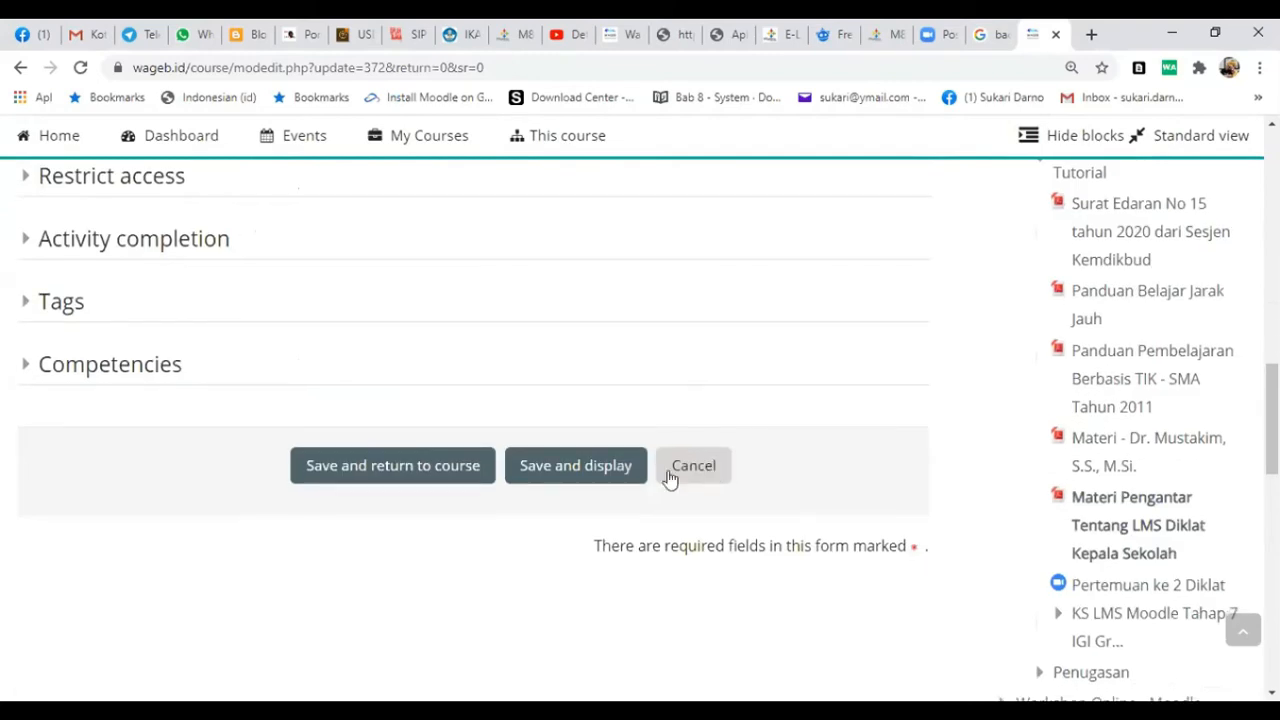
left_click(575, 471)
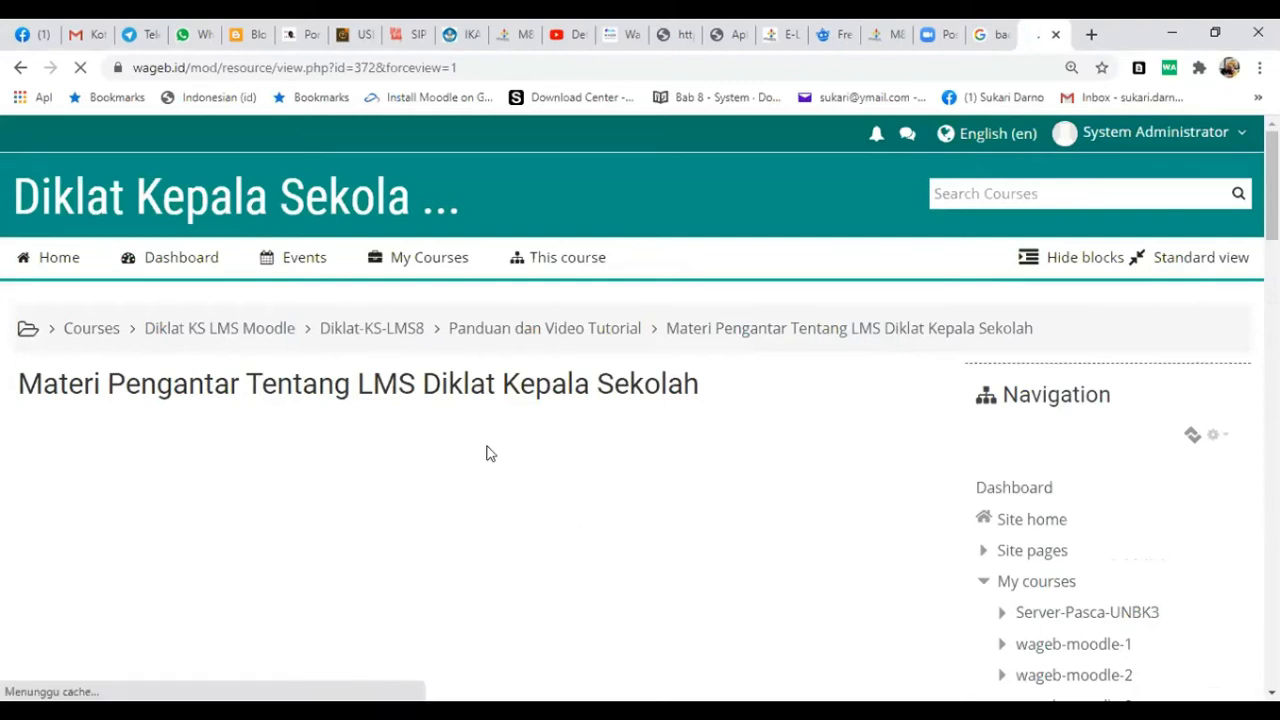
- Look through the slides of the embedded Tahap 8 introductory PDF to check the replaced material
scroll(520, 453, "down", 4)
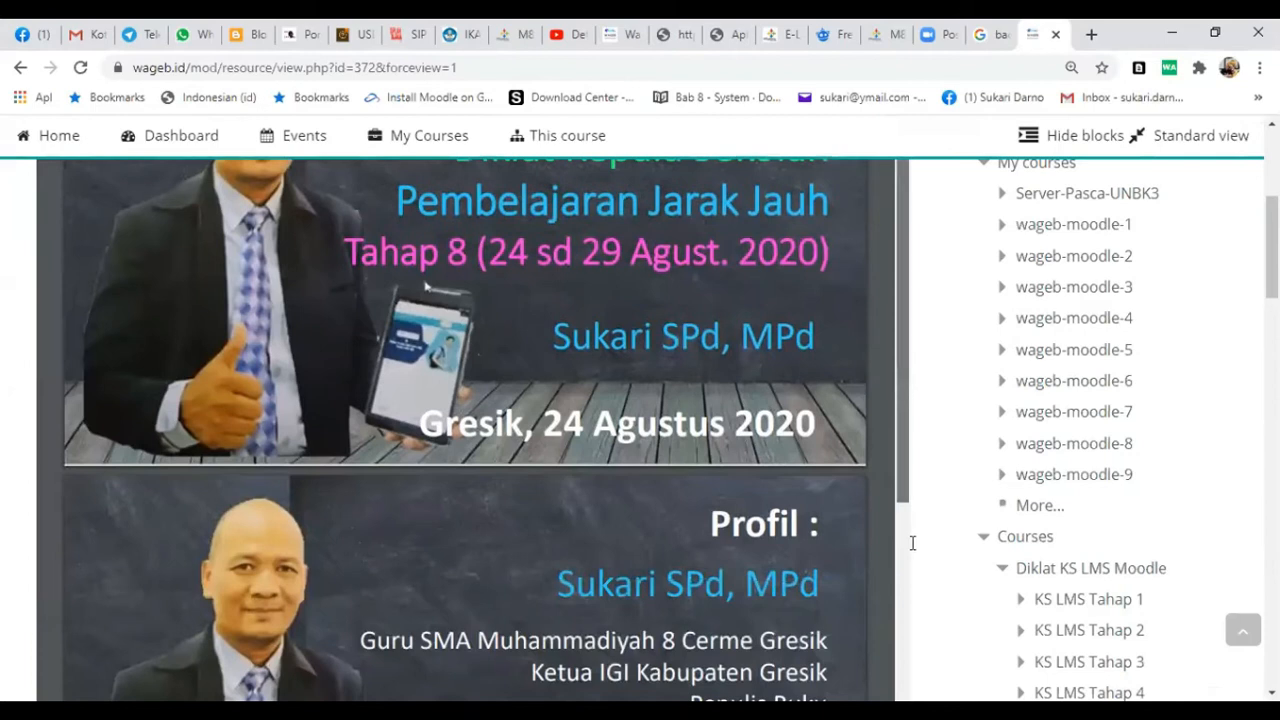
scroll(703, 515, "down", 2)
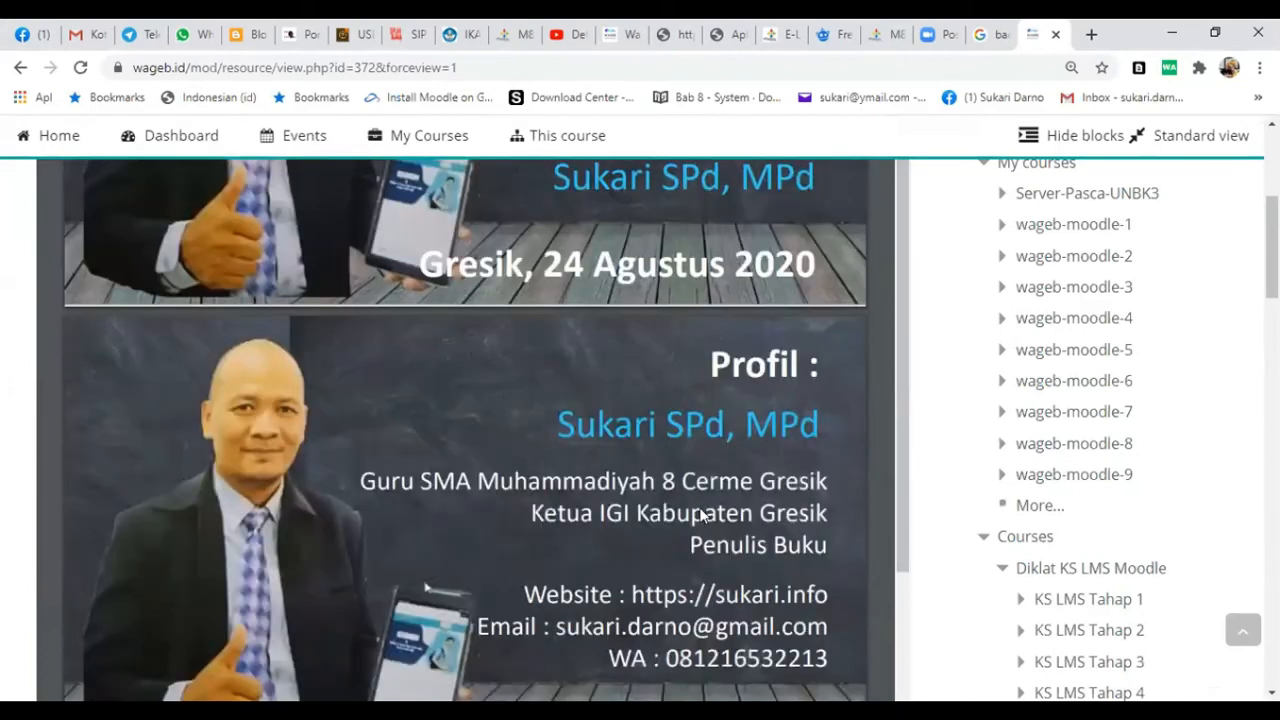
scroll(703, 515, "down", 8)
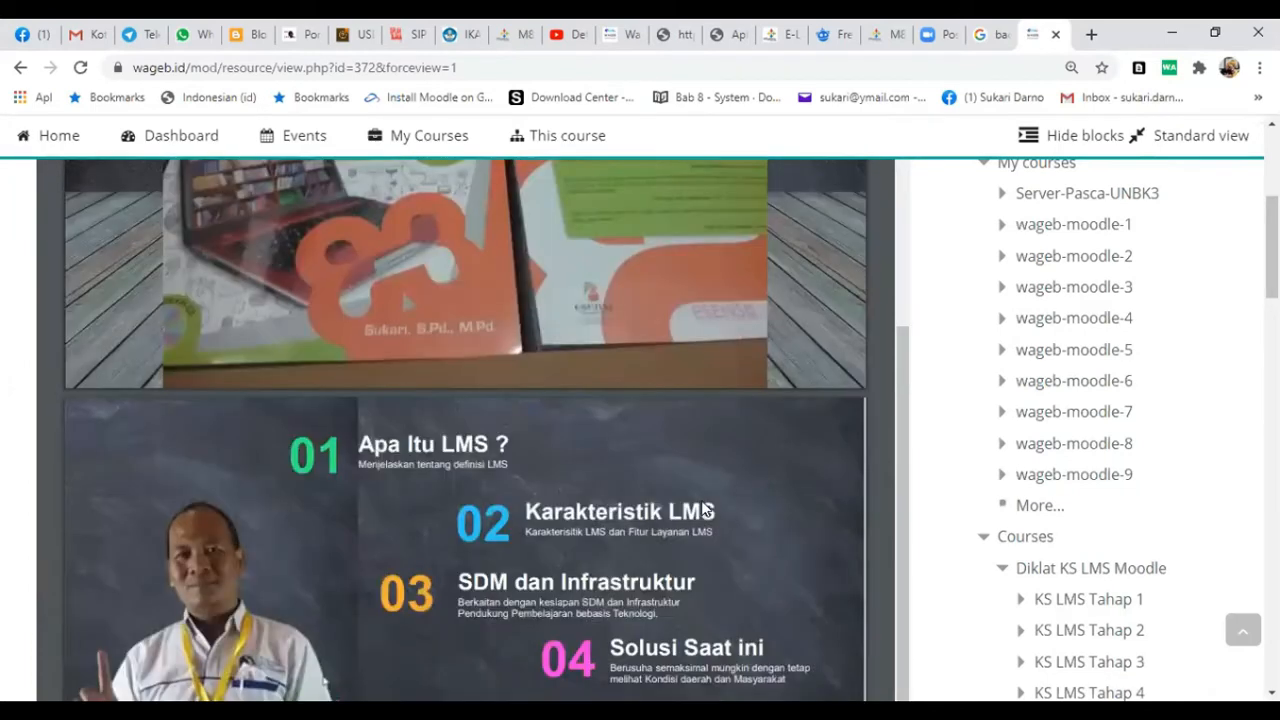
scroll(703, 510, "down", 6)
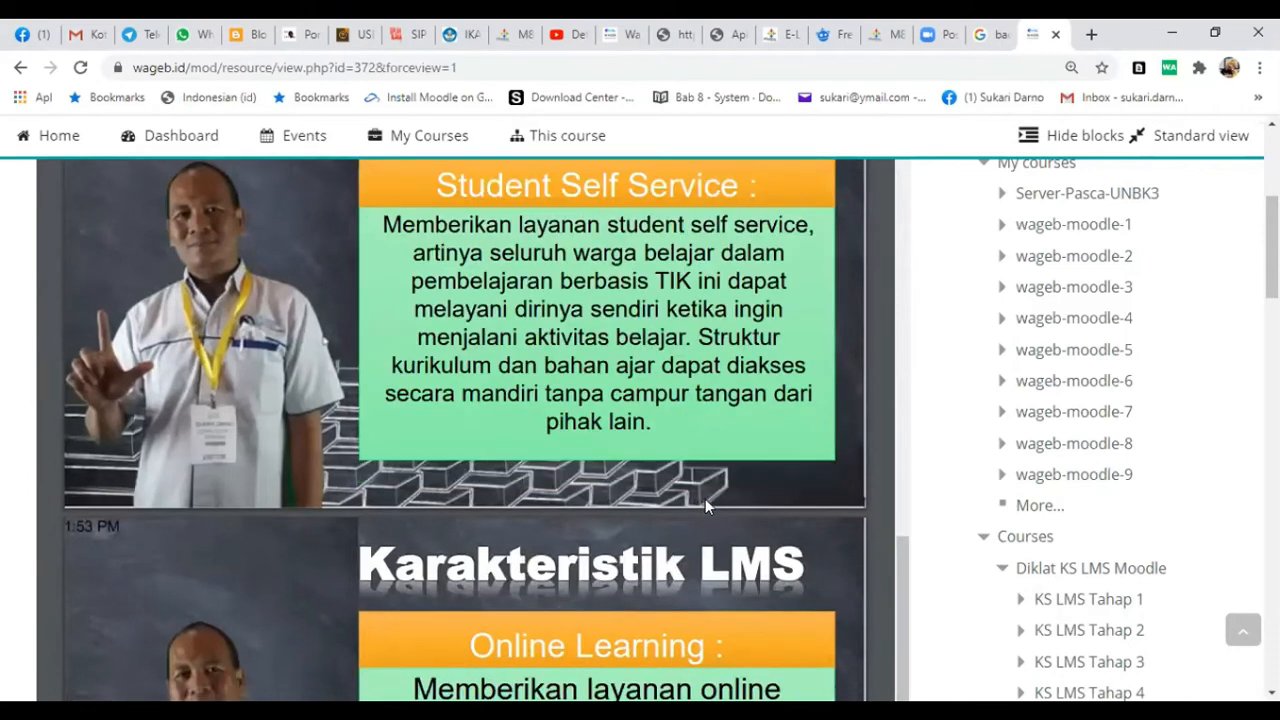
scroll(703, 500, "down", 10)
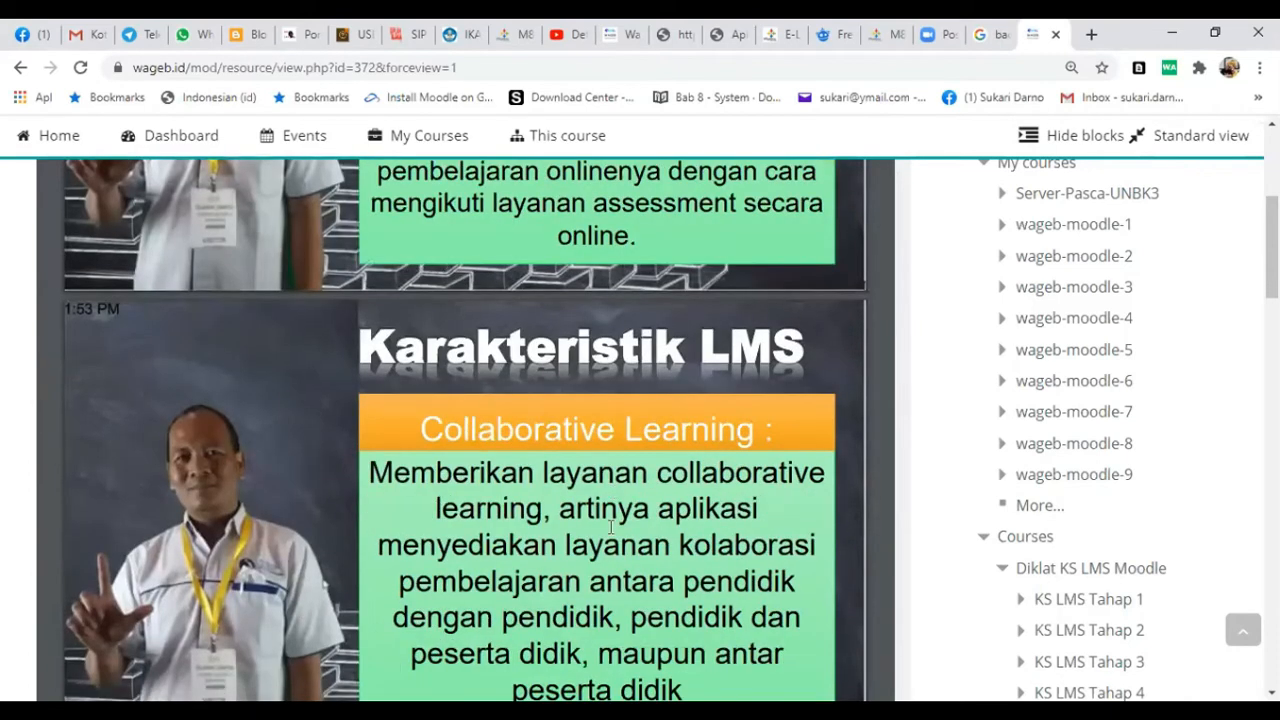
scroll(616, 520, "down", 10)
scroll(622, 521, "down", 1)
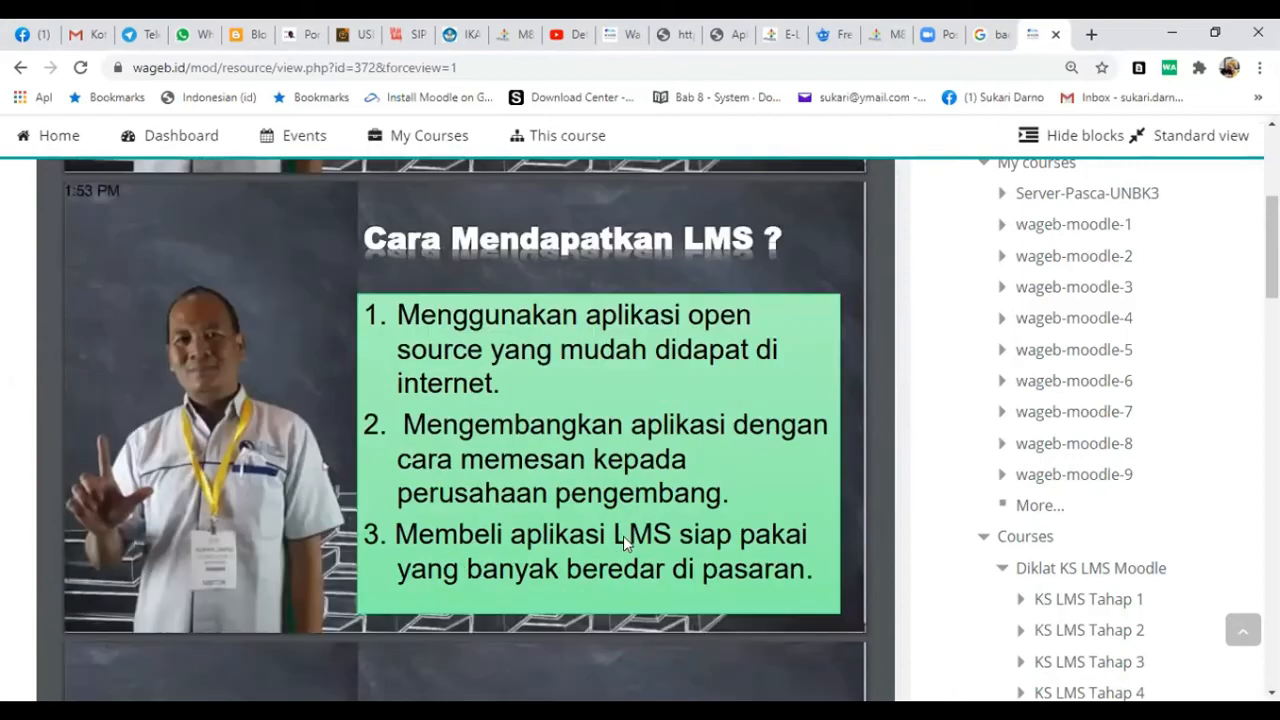
scroll(623, 541, "down", 3)
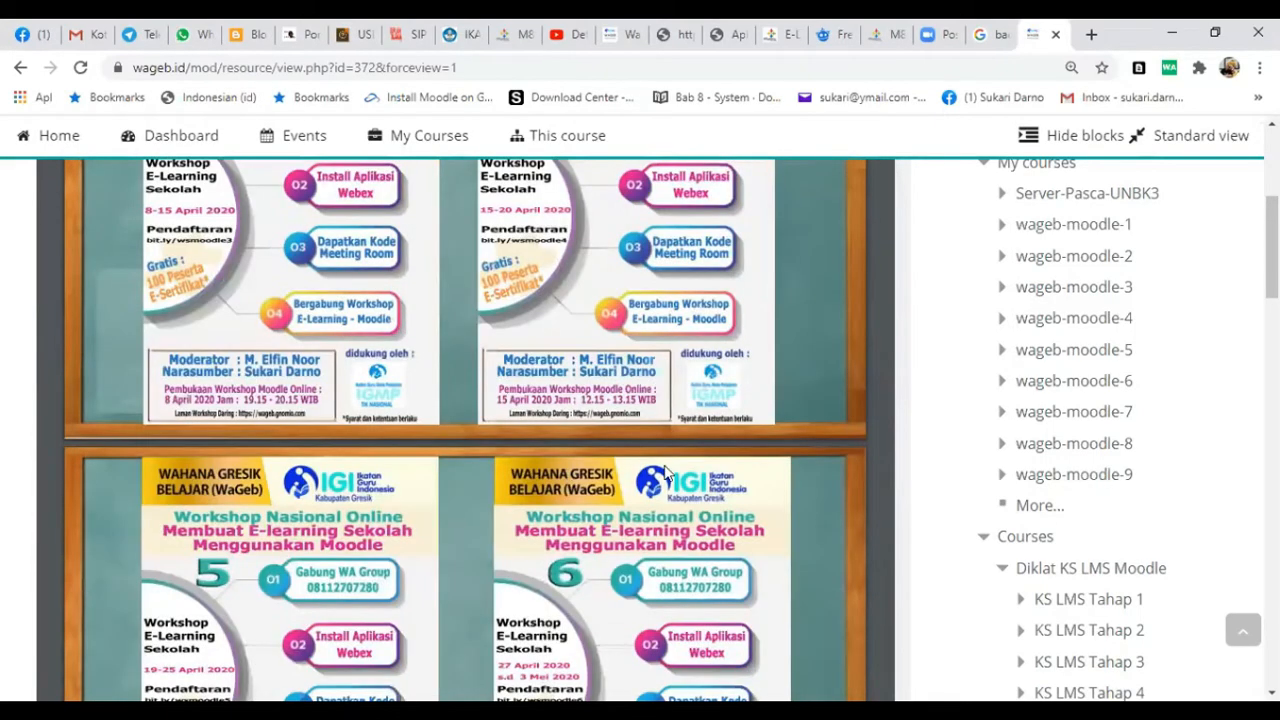
left_click_drag(1272, 248, 1272, 285)
- Return to the Diklat-KS-LMS8 course page and review its meeting schedule, videos, documents and Zoom meeting for content that still needs updating
scroll(1220, 202, "up", 6)
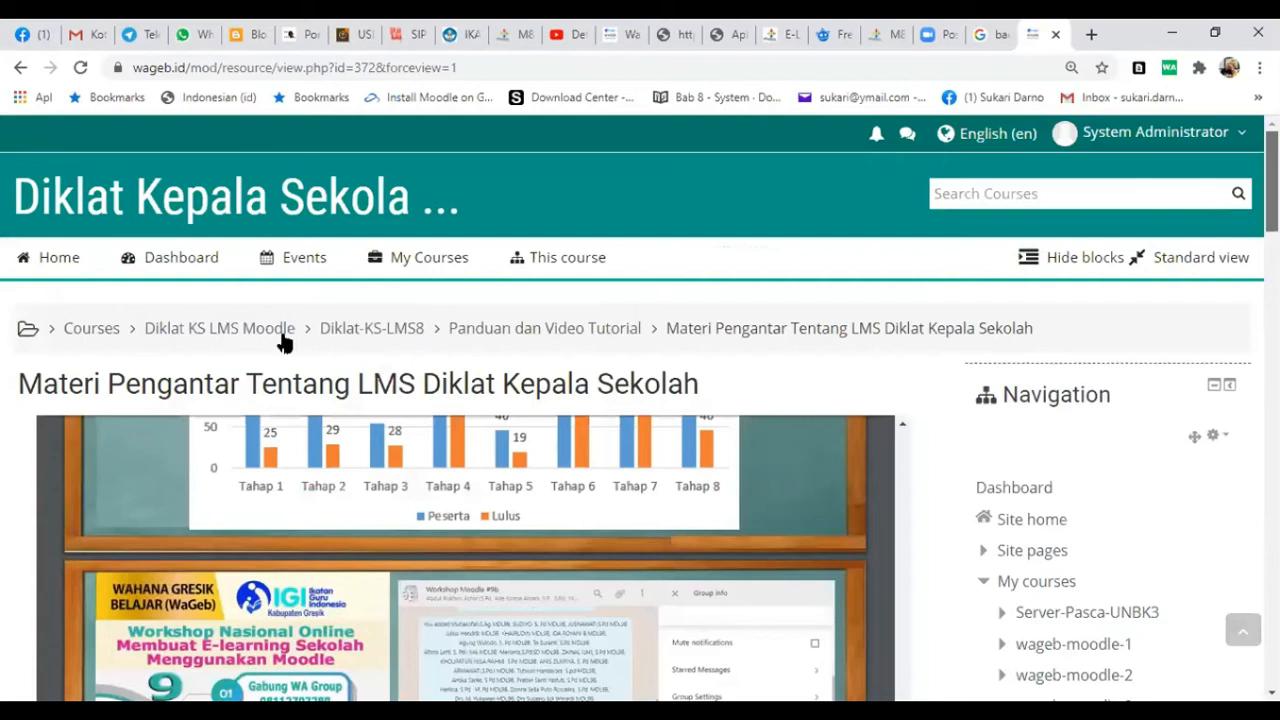
left_click(357, 336)
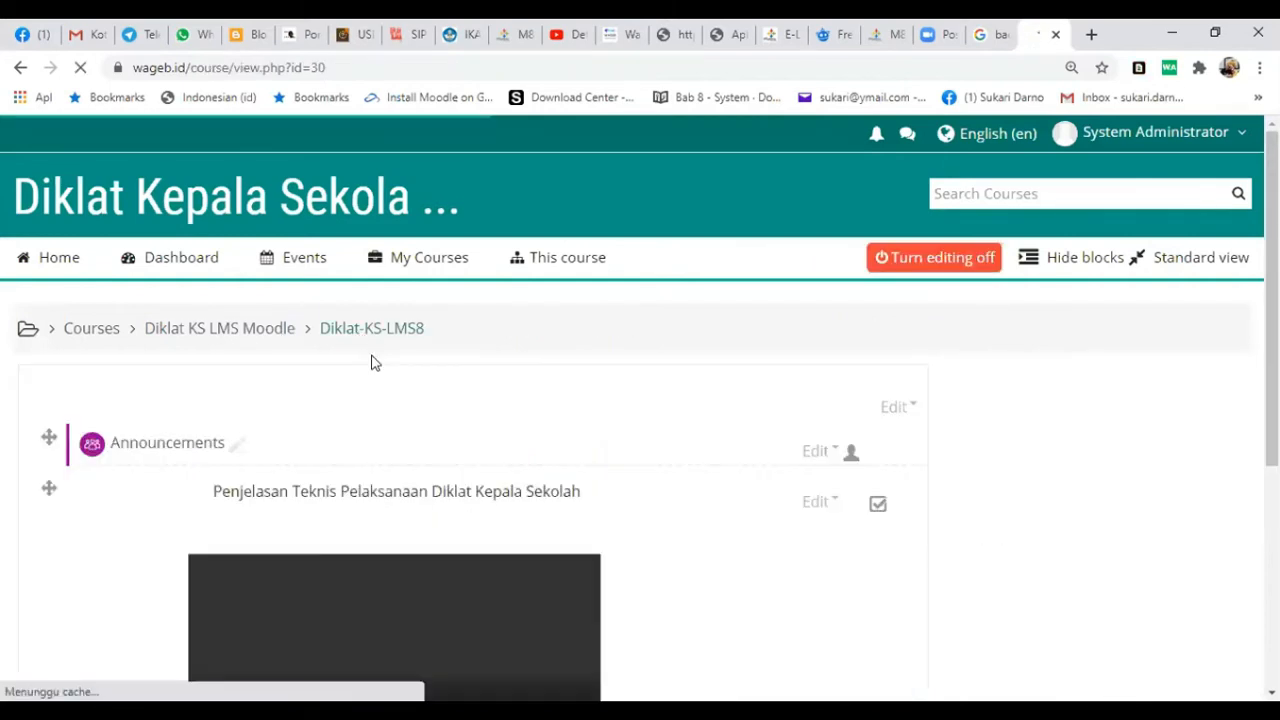
scroll(467, 506, "down", 4)
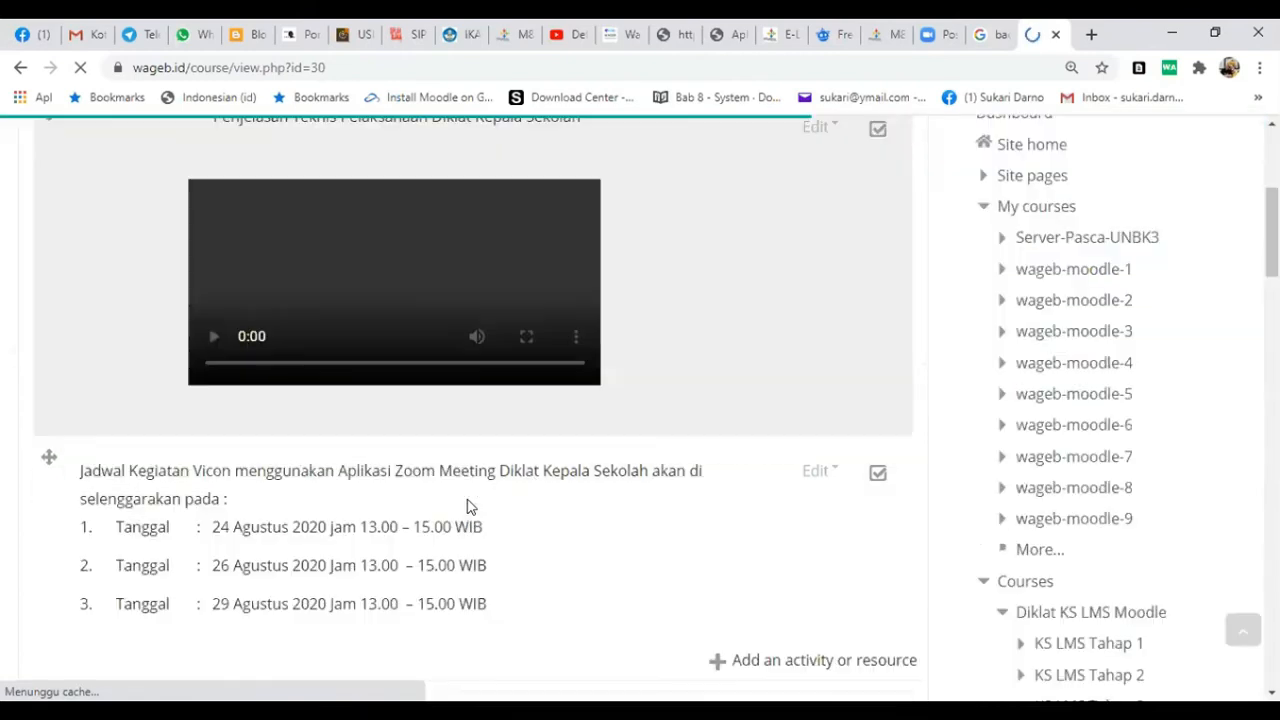
scroll(467, 506, "down", 2)
scroll(470, 486, "down", 1)
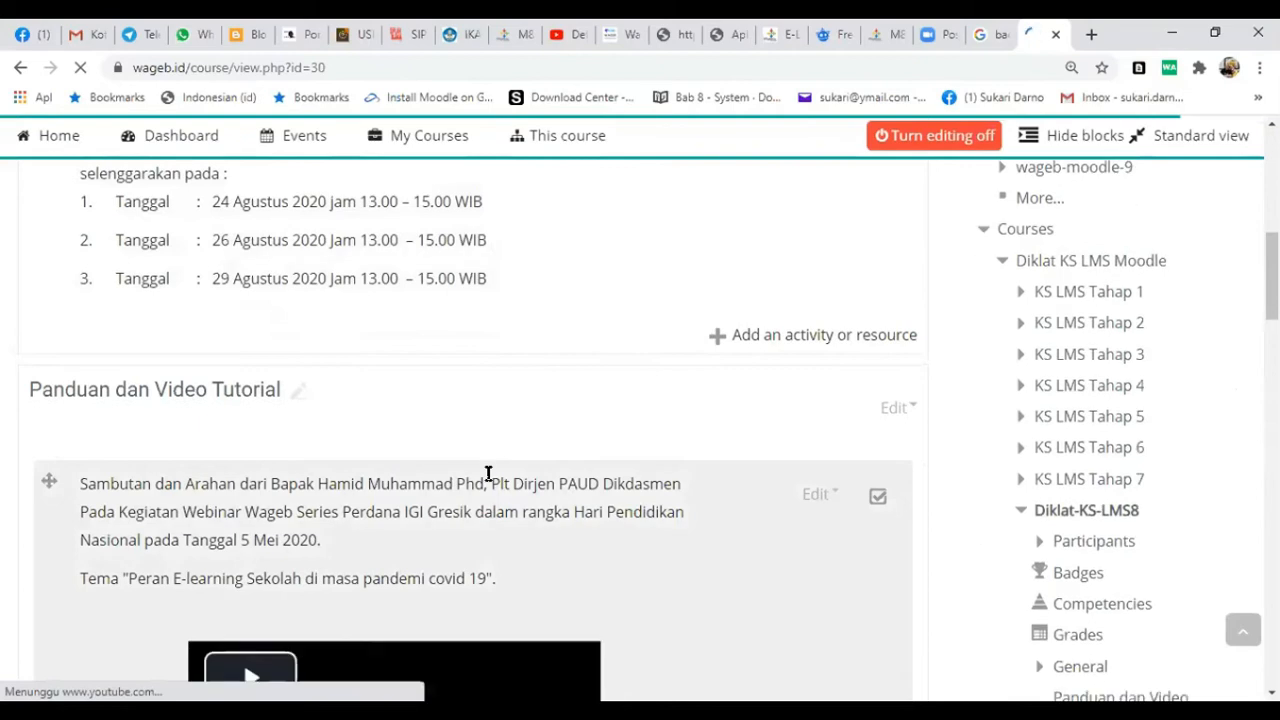
scroll(520, 497, "down", 1)
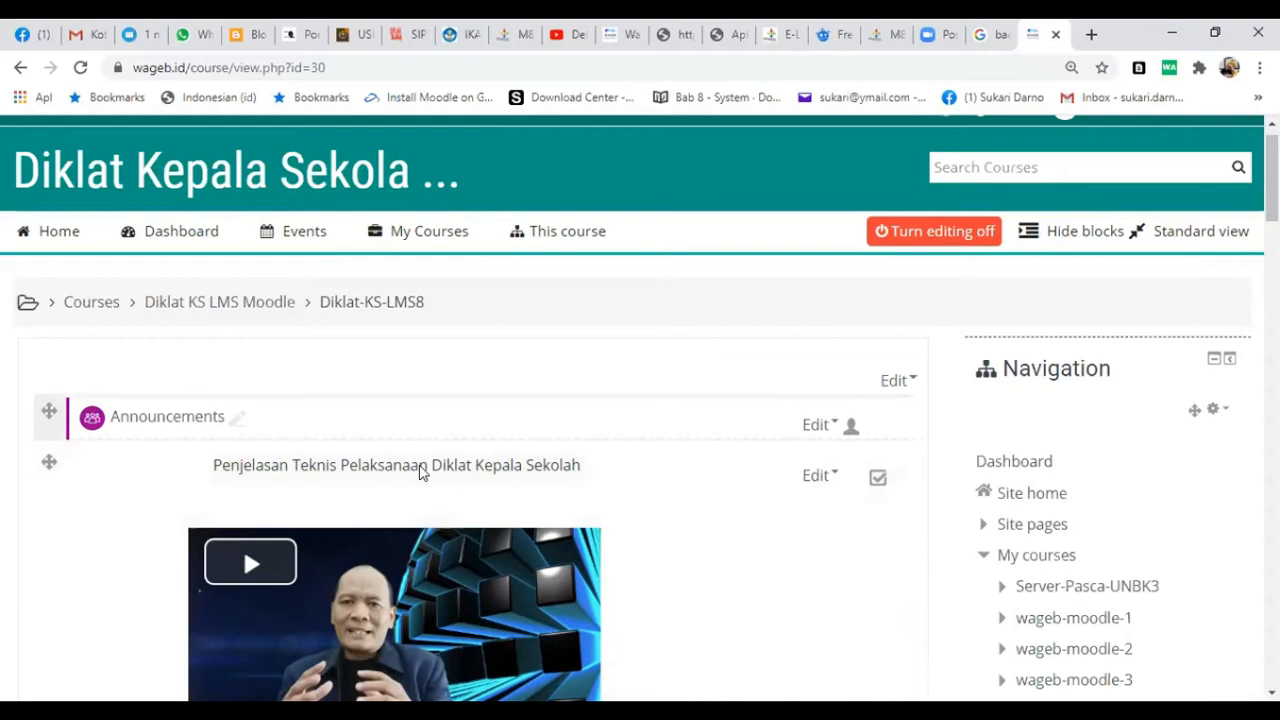
scroll(419, 474, "down", 3)
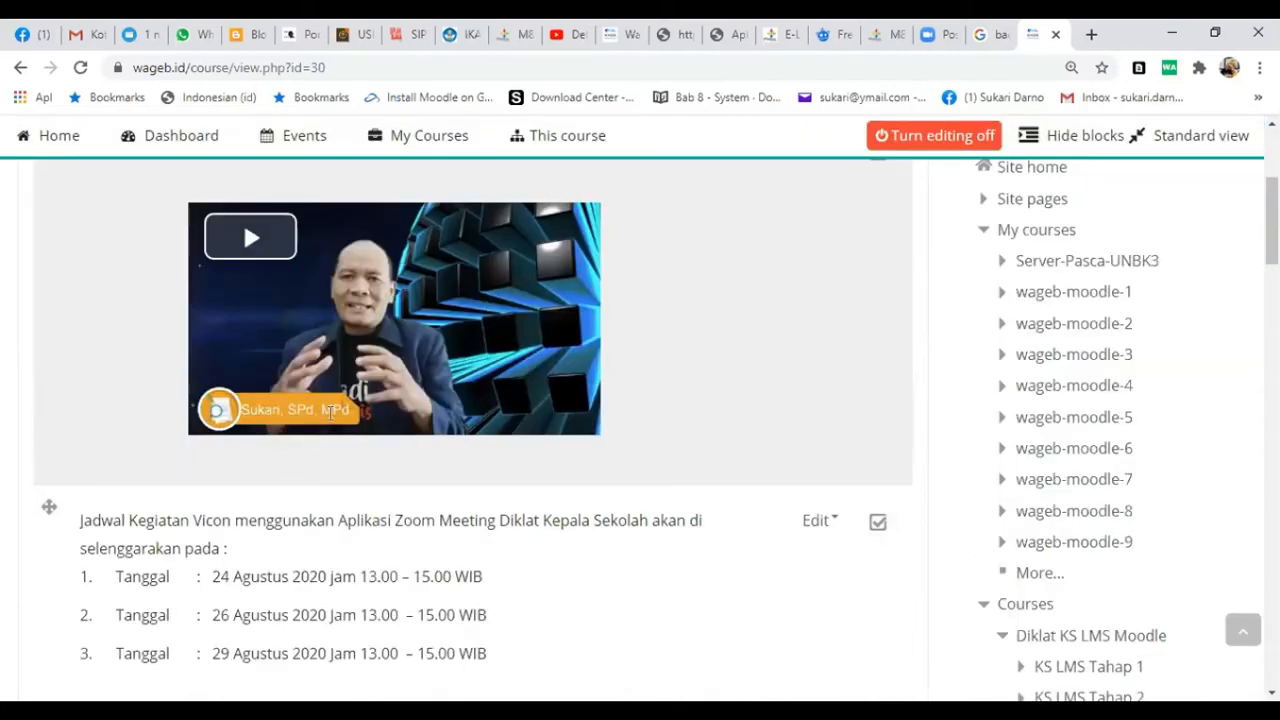
scroll(362, 430, "down", 5)
scroll(368, 437, "down", 2)
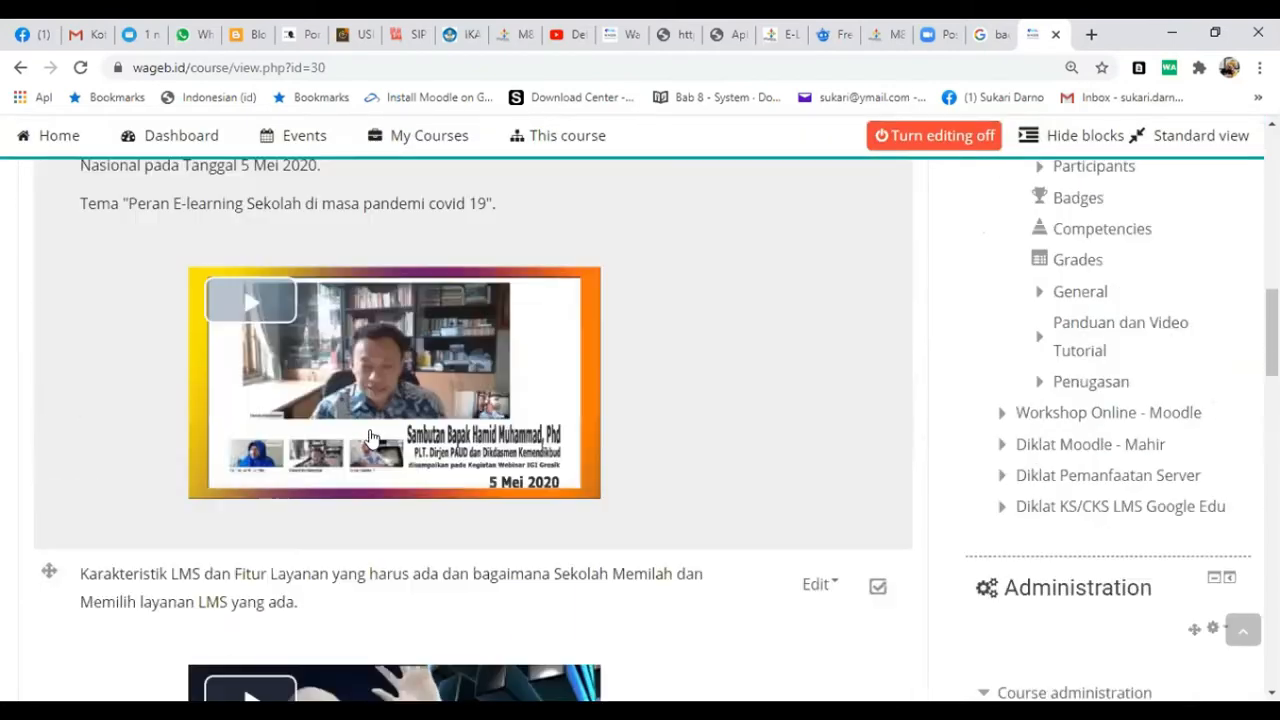
scroll(429, 443, "down", 3)
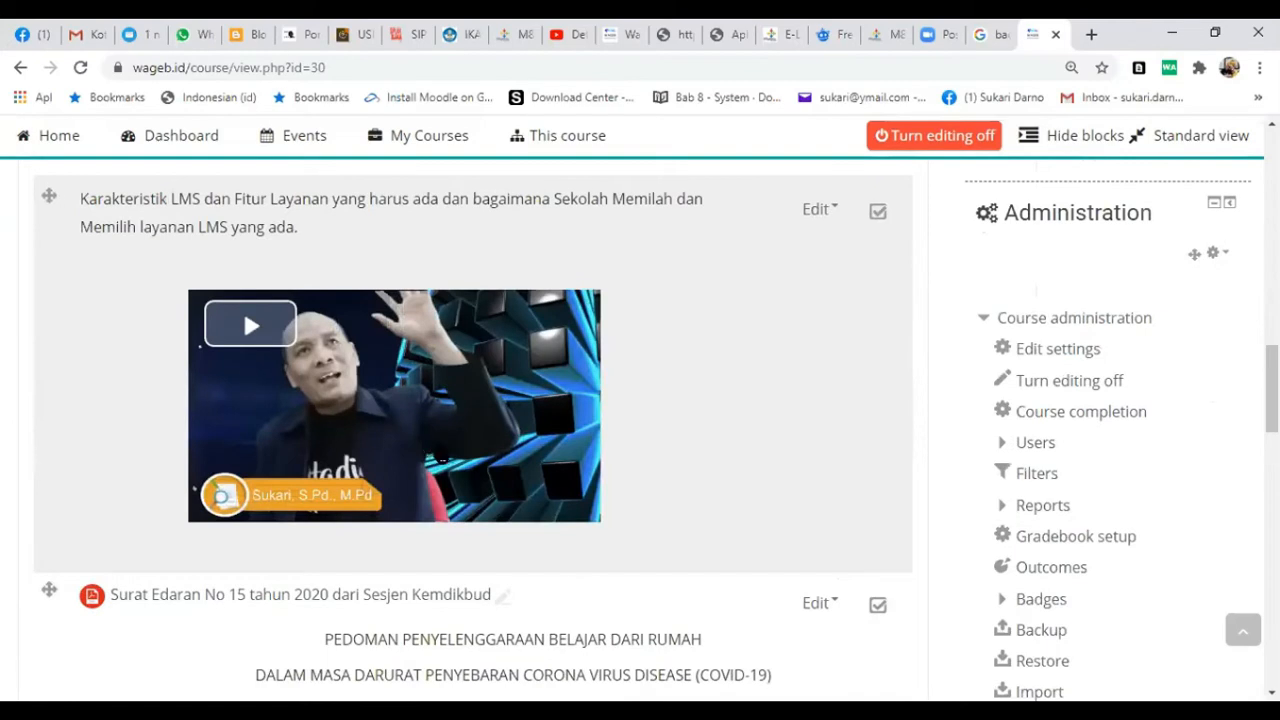
scroll(393, 508, "down", 1)
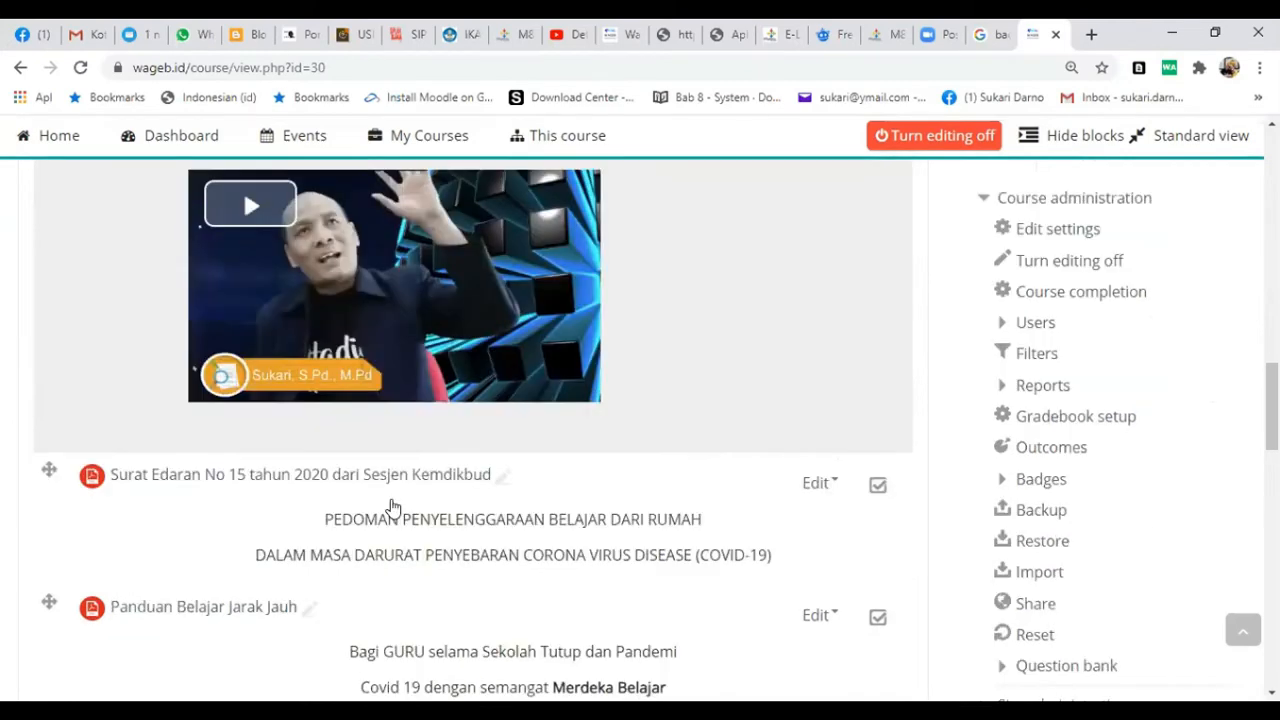
scroll(393, 505, "down", 6)
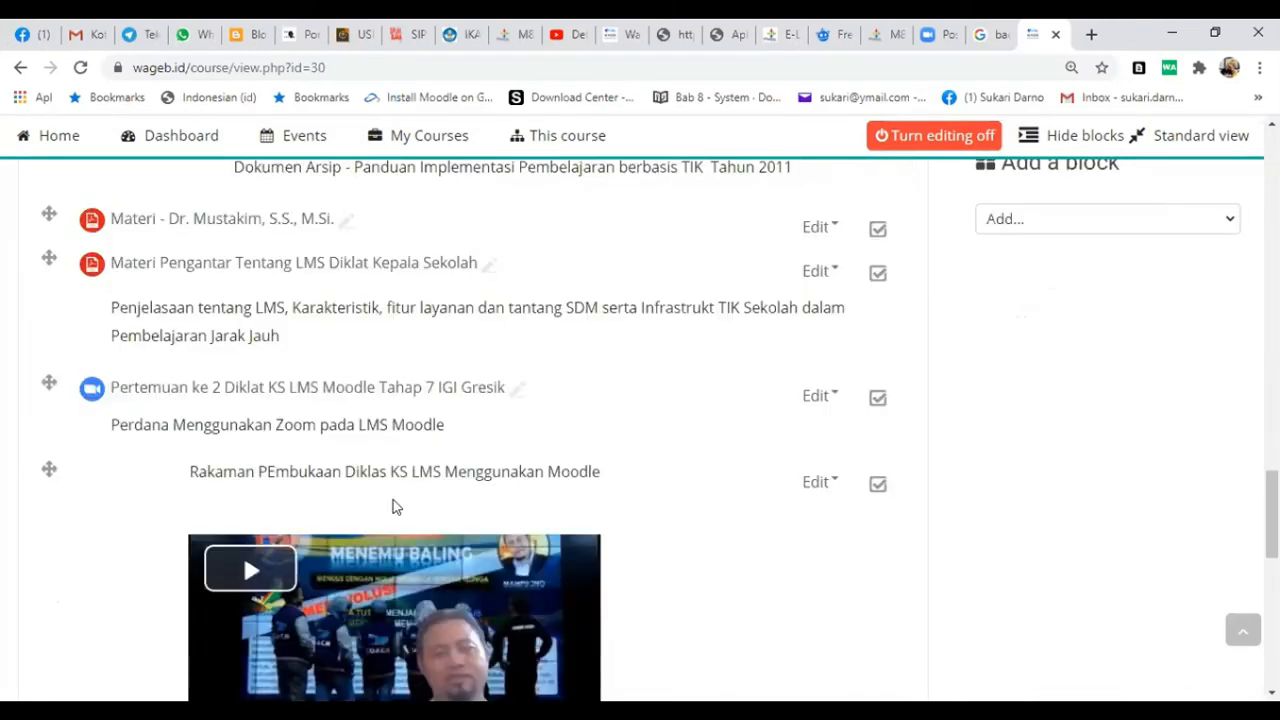
scroll(393, 500, "down", 2)
scroll(393, 508, "up", 2)
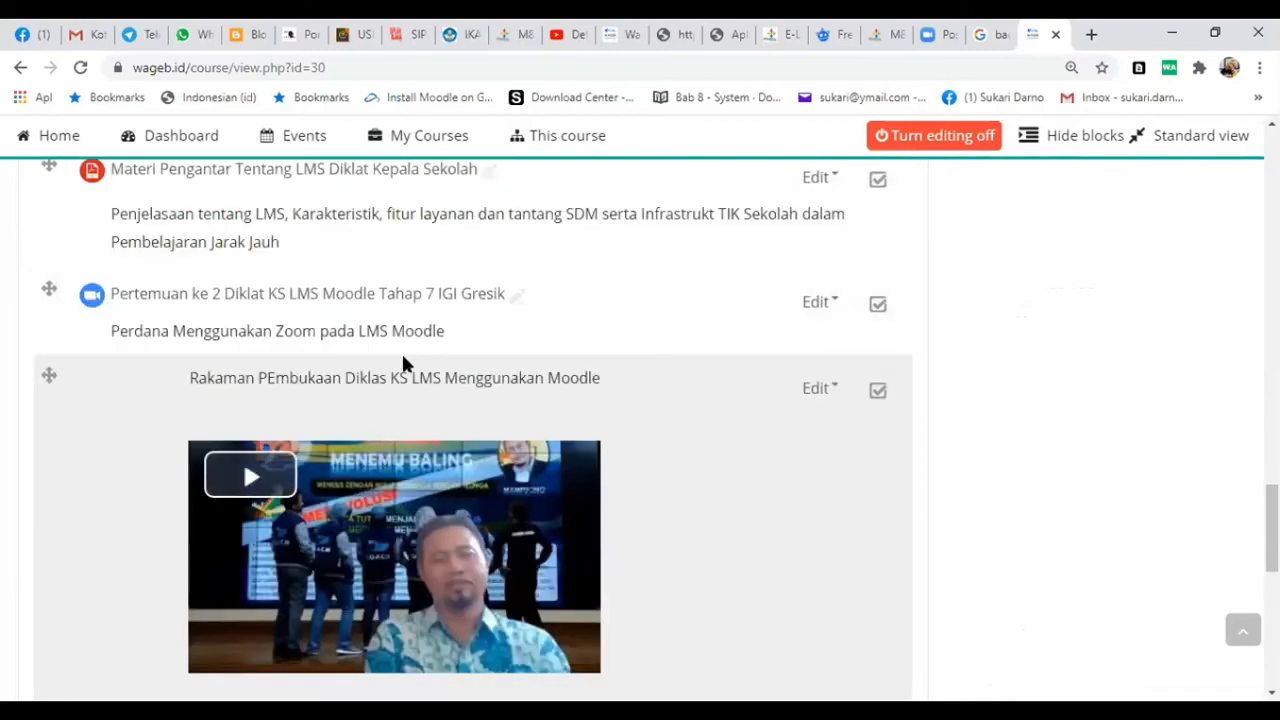
scroll(403, 368, "up", 5)
scroll(403, 370, "up", 3)
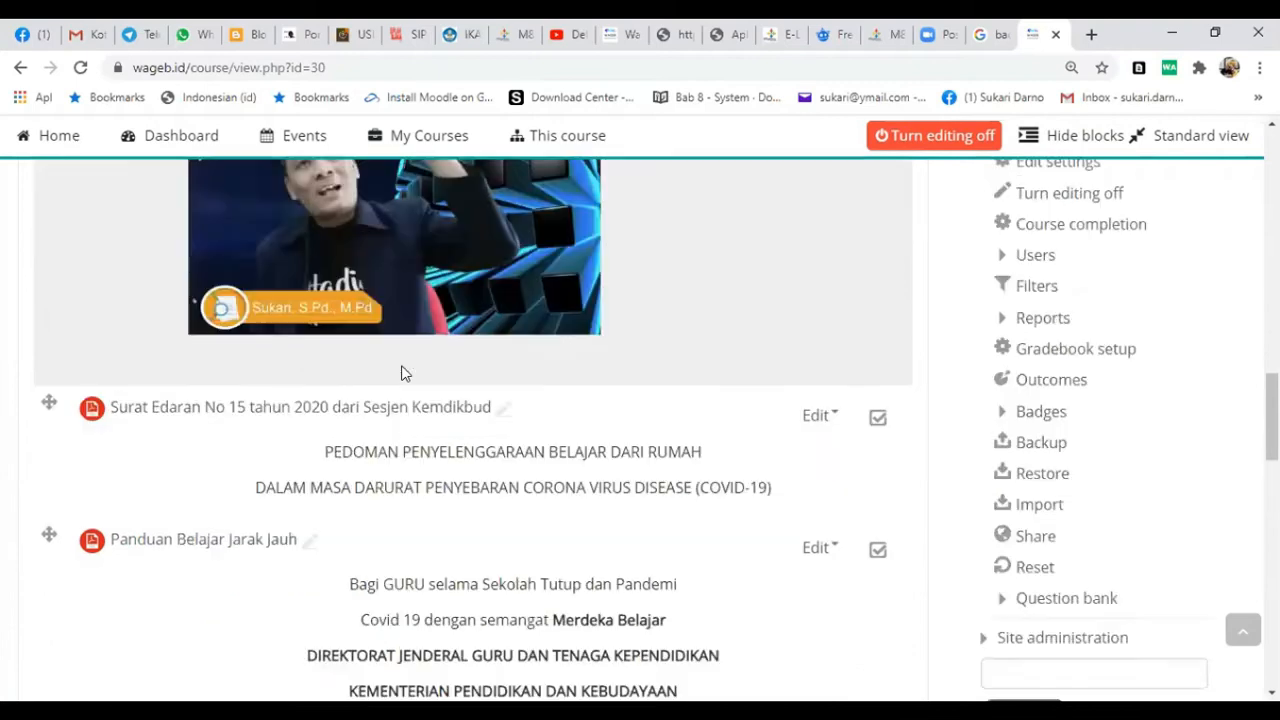
scroll(403, 370, "up", 8)
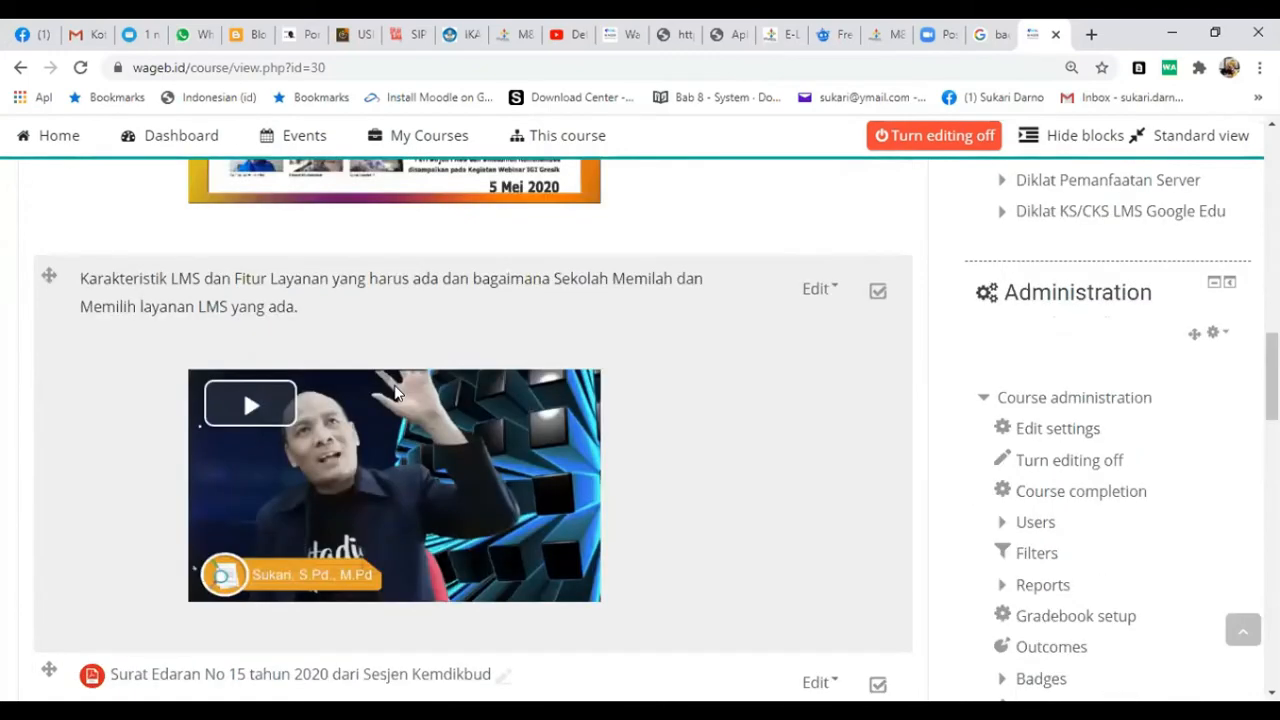
scroll(395, 390, "down", 9)
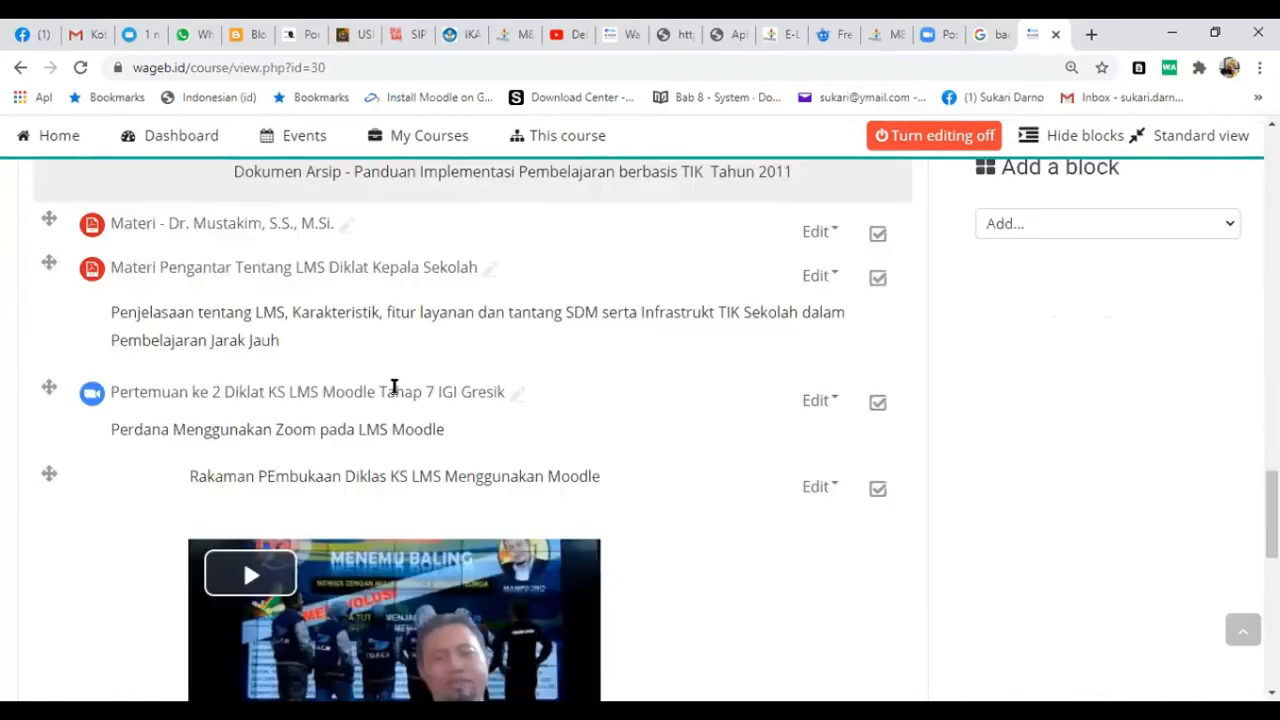
scroll(390, 420, "down", 1)
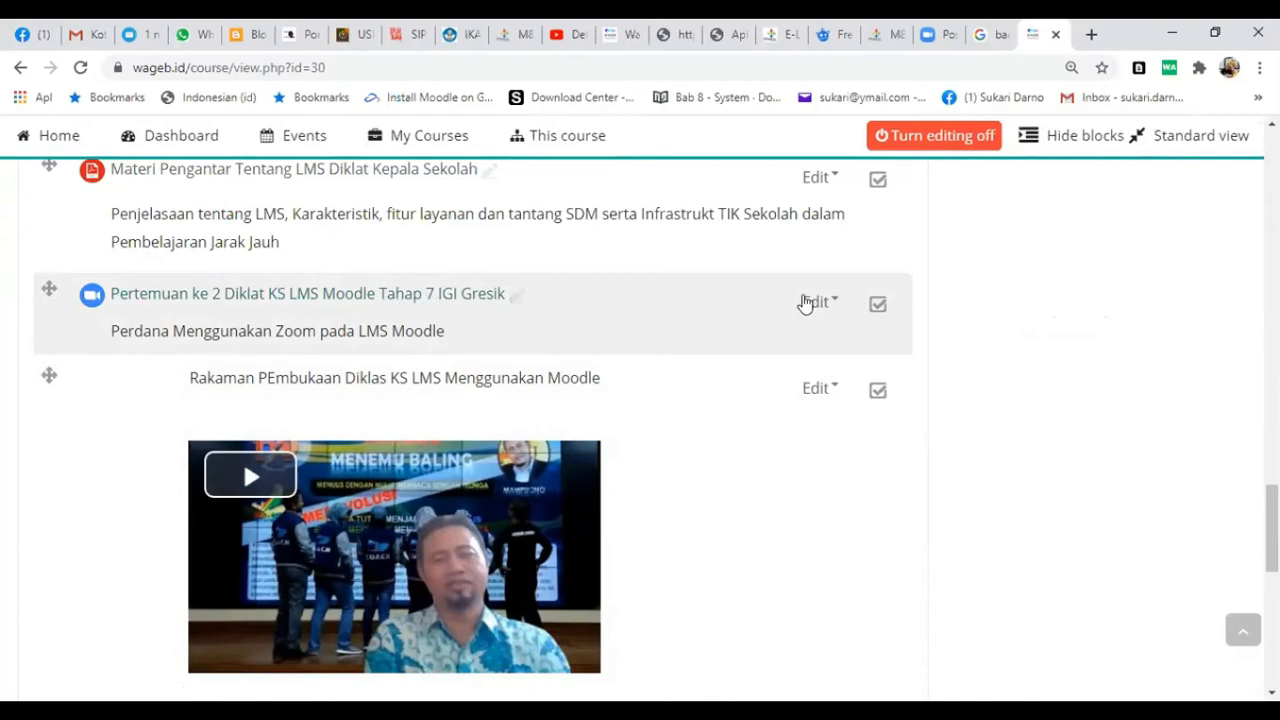
- Open the settings of the Rakaman PEmbukaan Diklas KS LMS Menggunakan Moodle video label in Panduan dan Video Tutorial
left_click(812, 303)
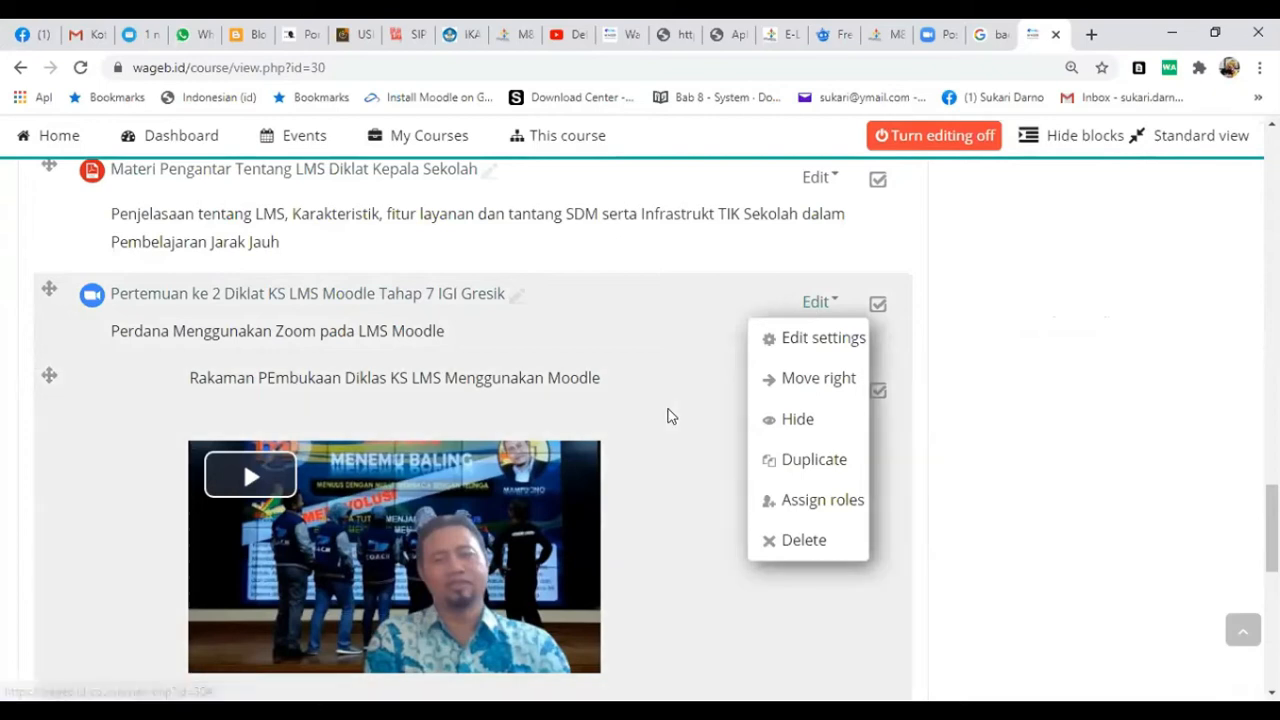
left_click(810, 390)
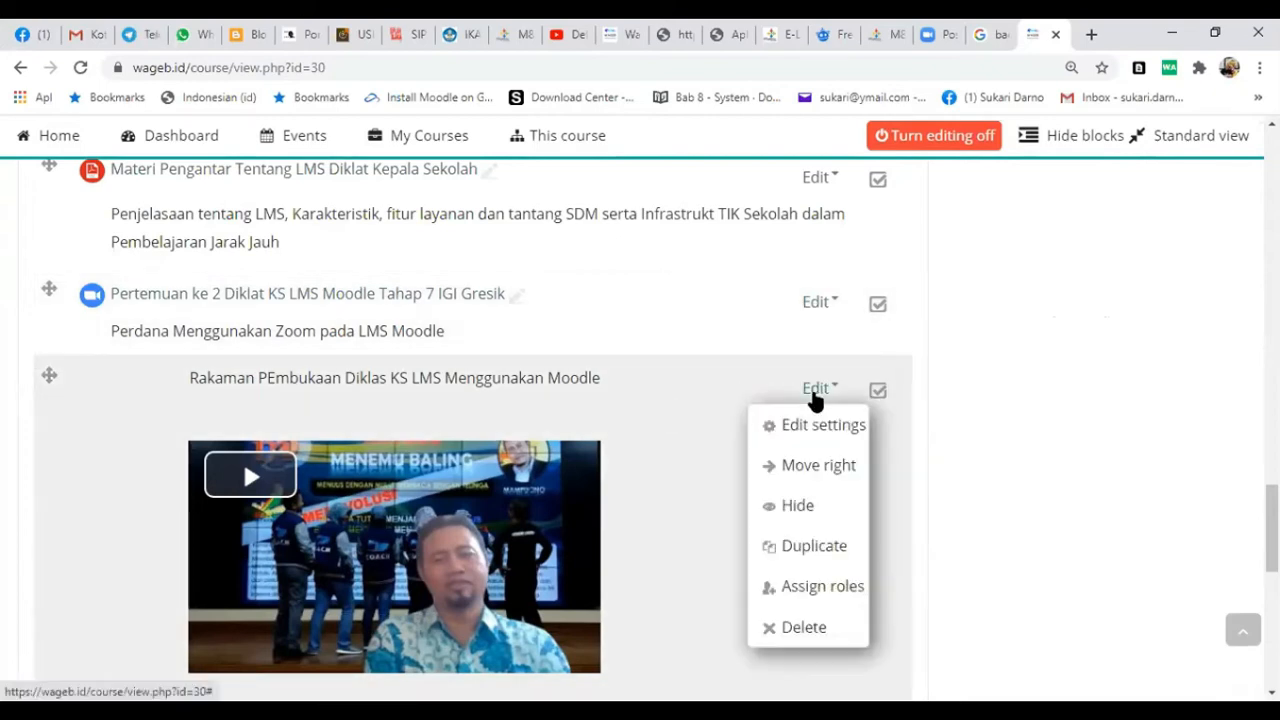
scroll(726, 510, "down", 2)
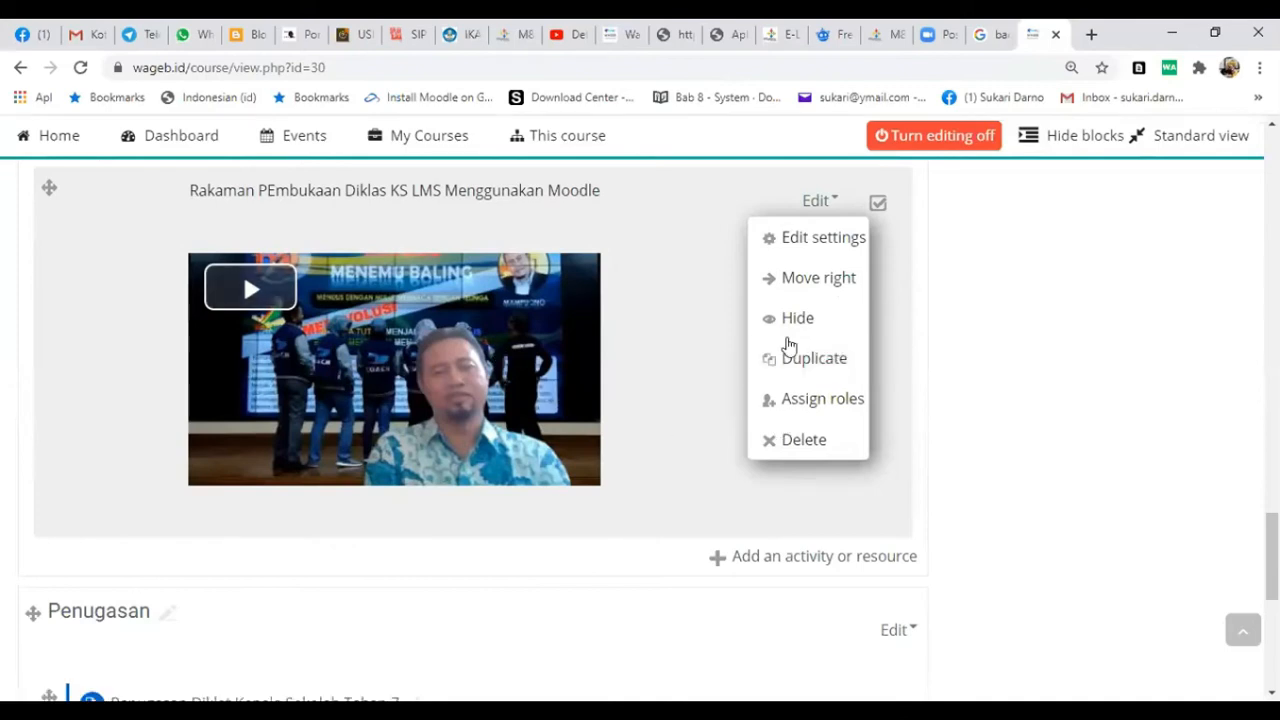
left_click(785, 240)
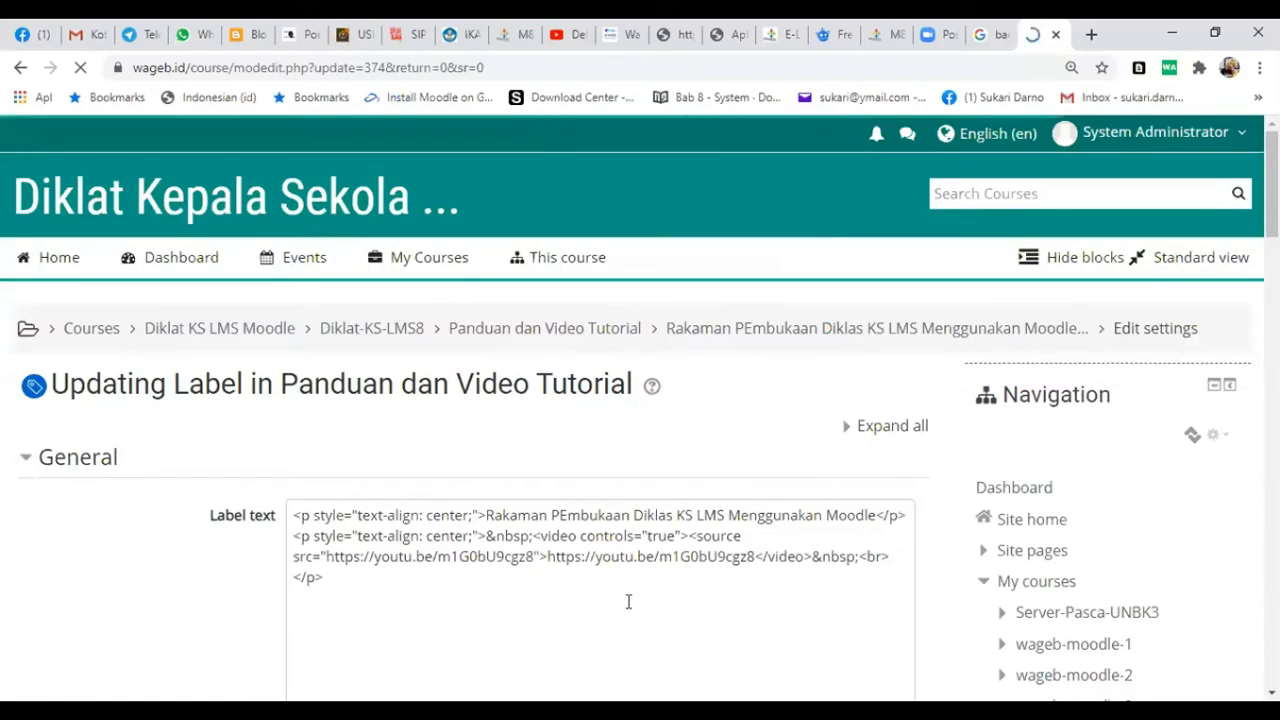
- Append "TAhap 8" to the label's title text and delete the embedded video below it
scroll(628, 599, "down", 1)
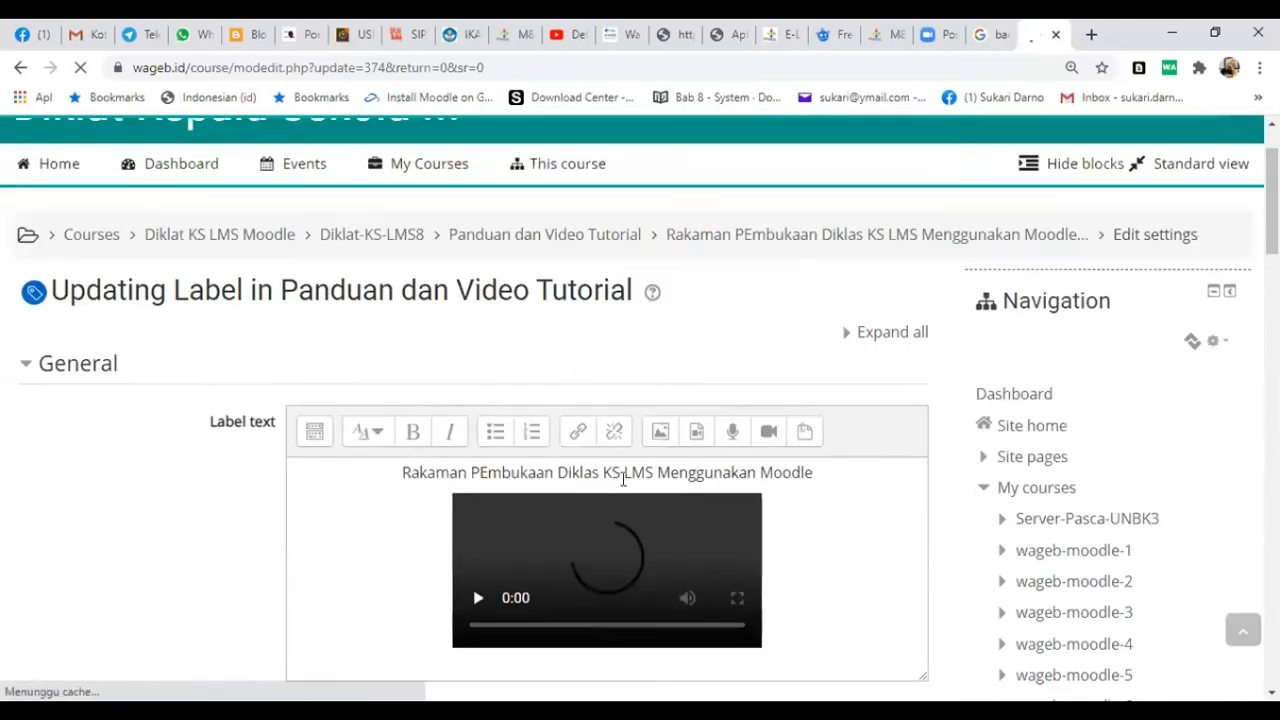
left_click(797, 483)
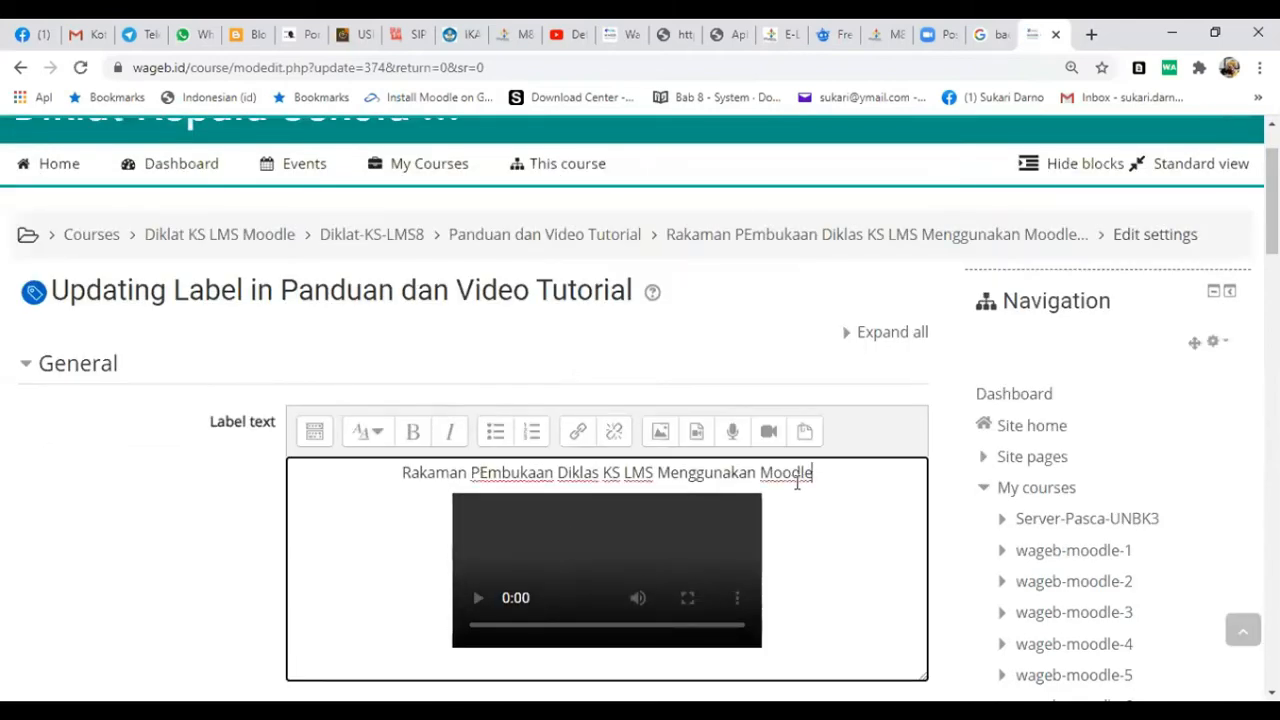
type("TAhap ")
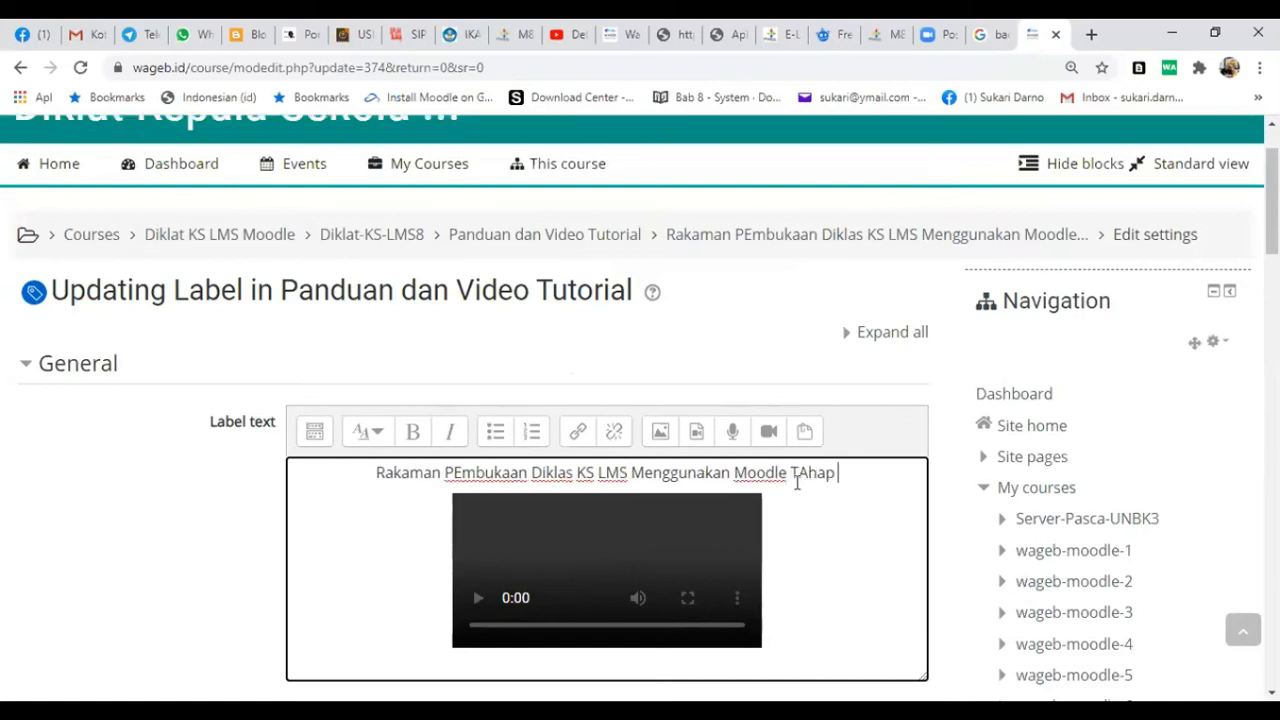
type("8")
left_click(774, 626)
key("BackSpace")
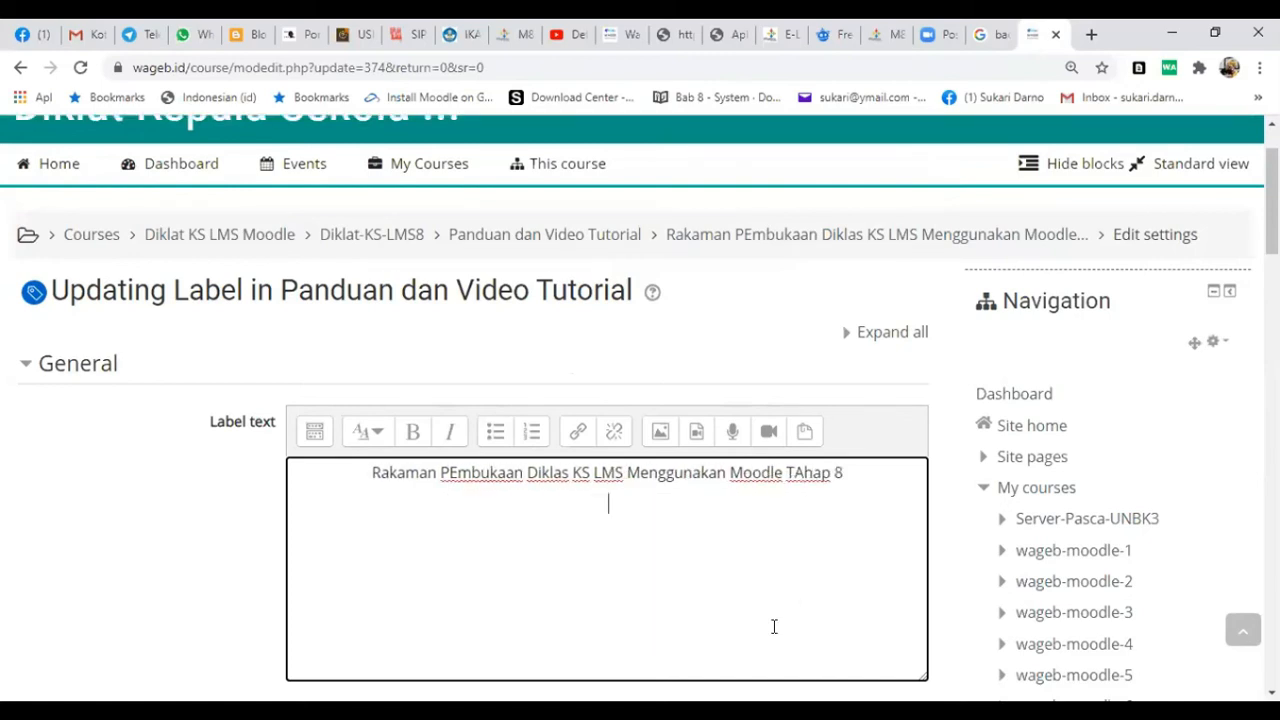
- Open YouTube in a new browser tab and go to the signed-in account's own channel
left_click(1096, 40)
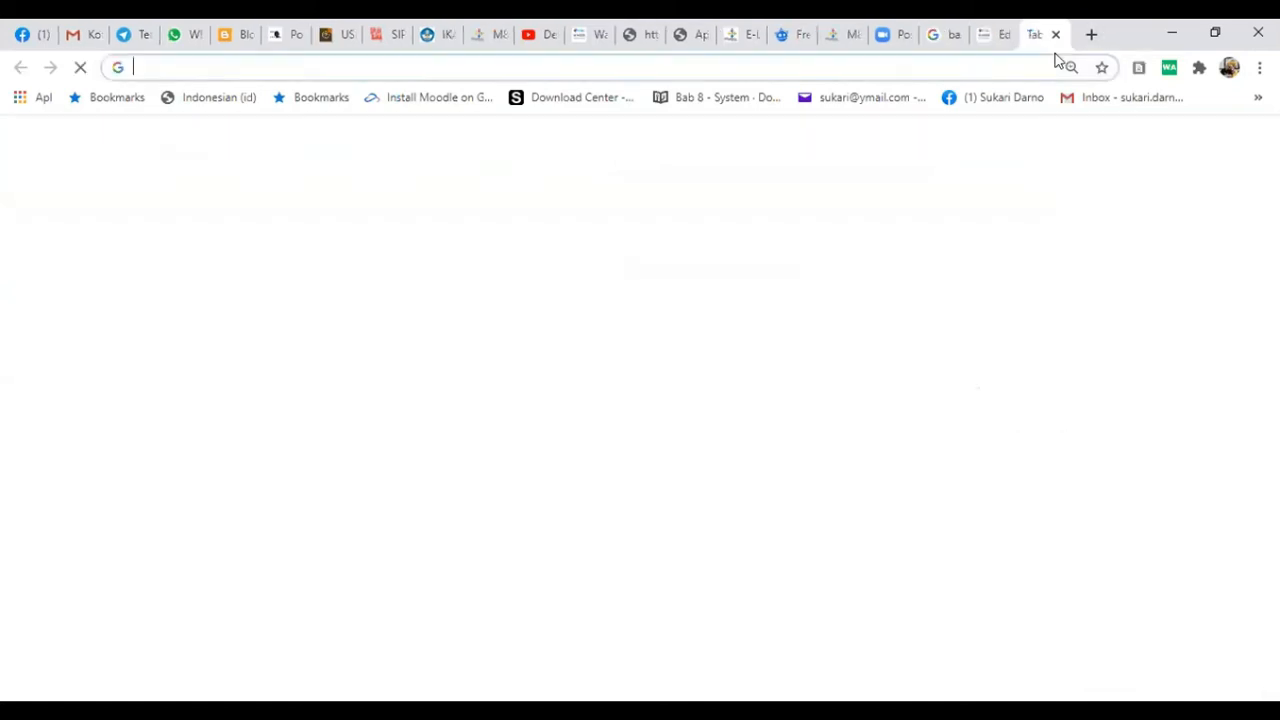
type("y")
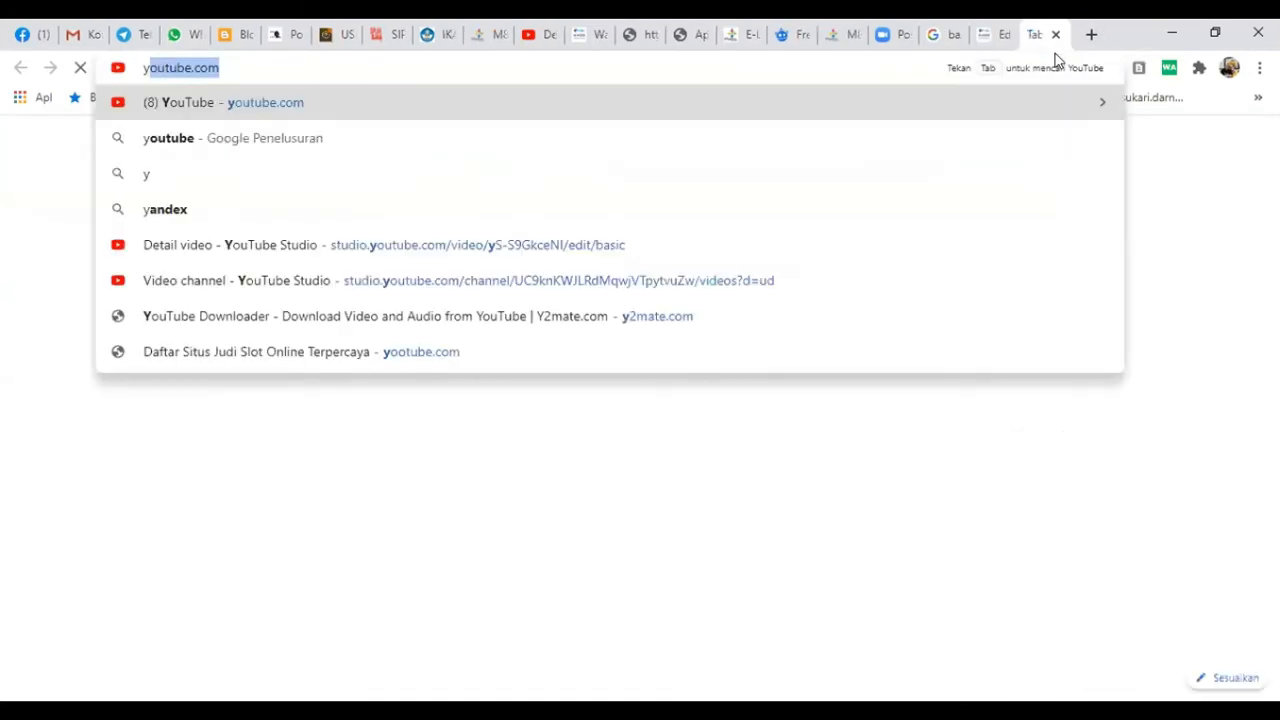
key("Return")
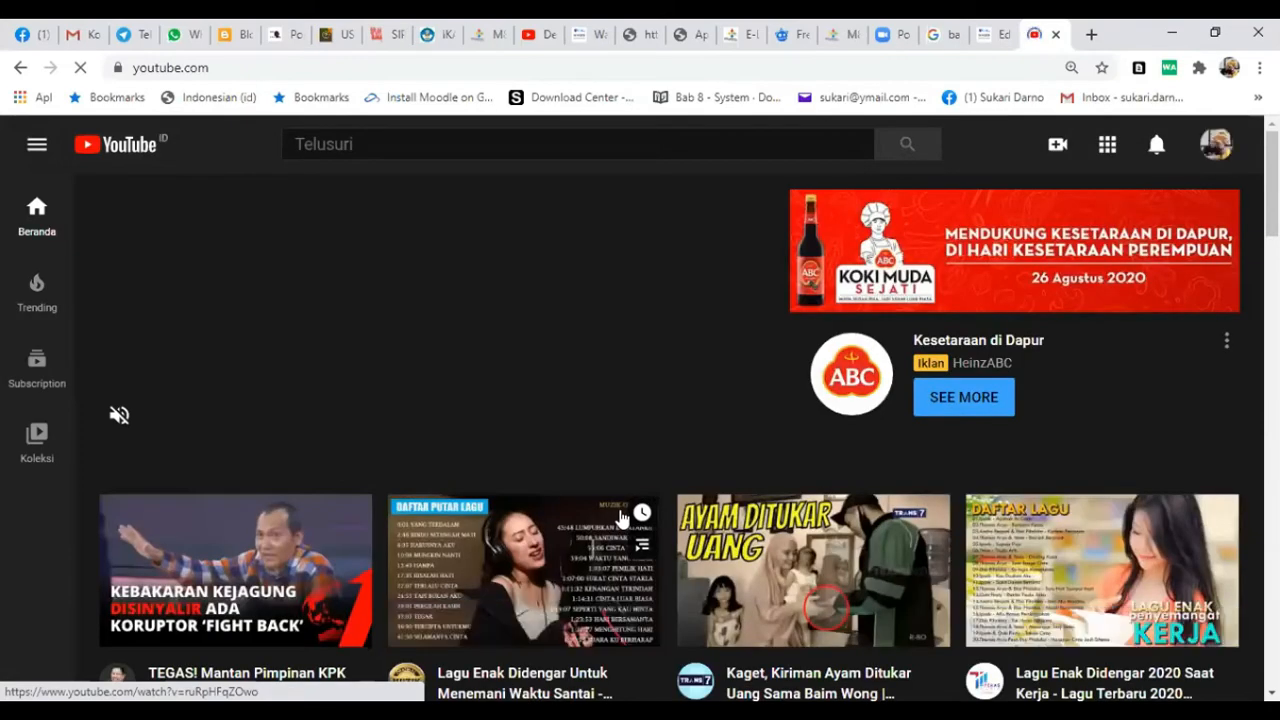
scroll(433, 585, "down", 2)
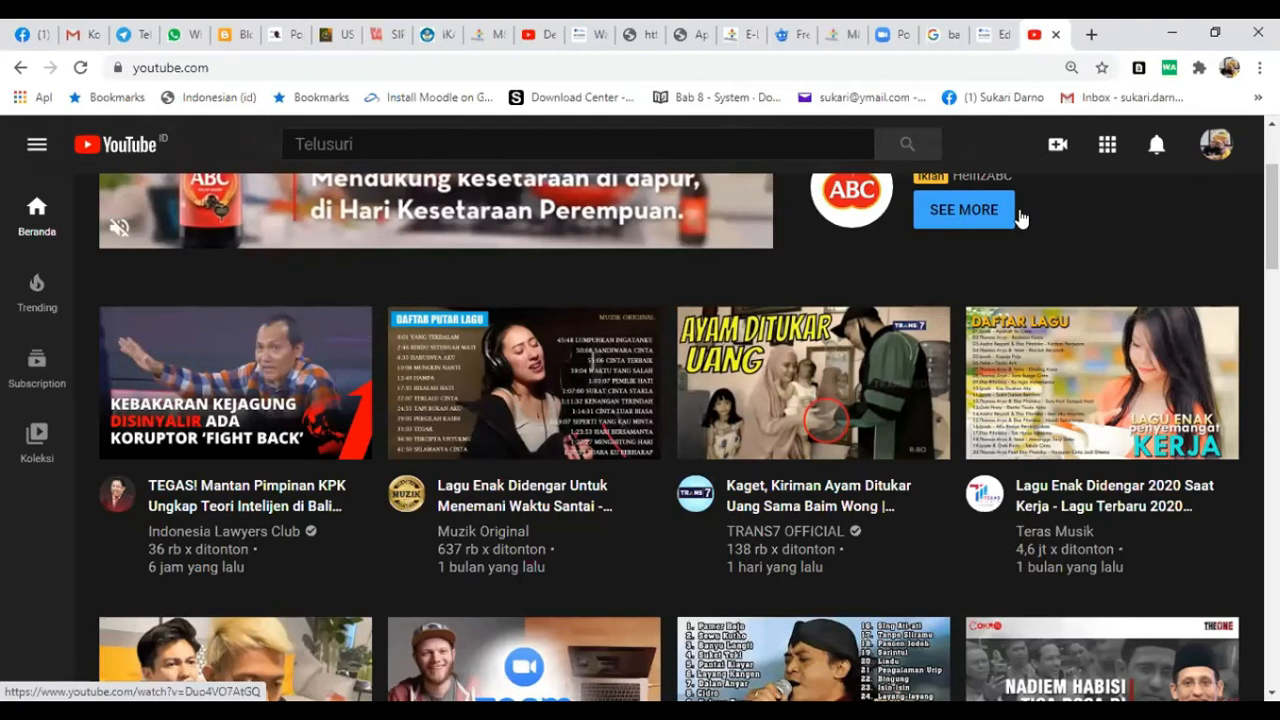
scroll(1020, 218, "up", 2)
left_click(1218, 150)
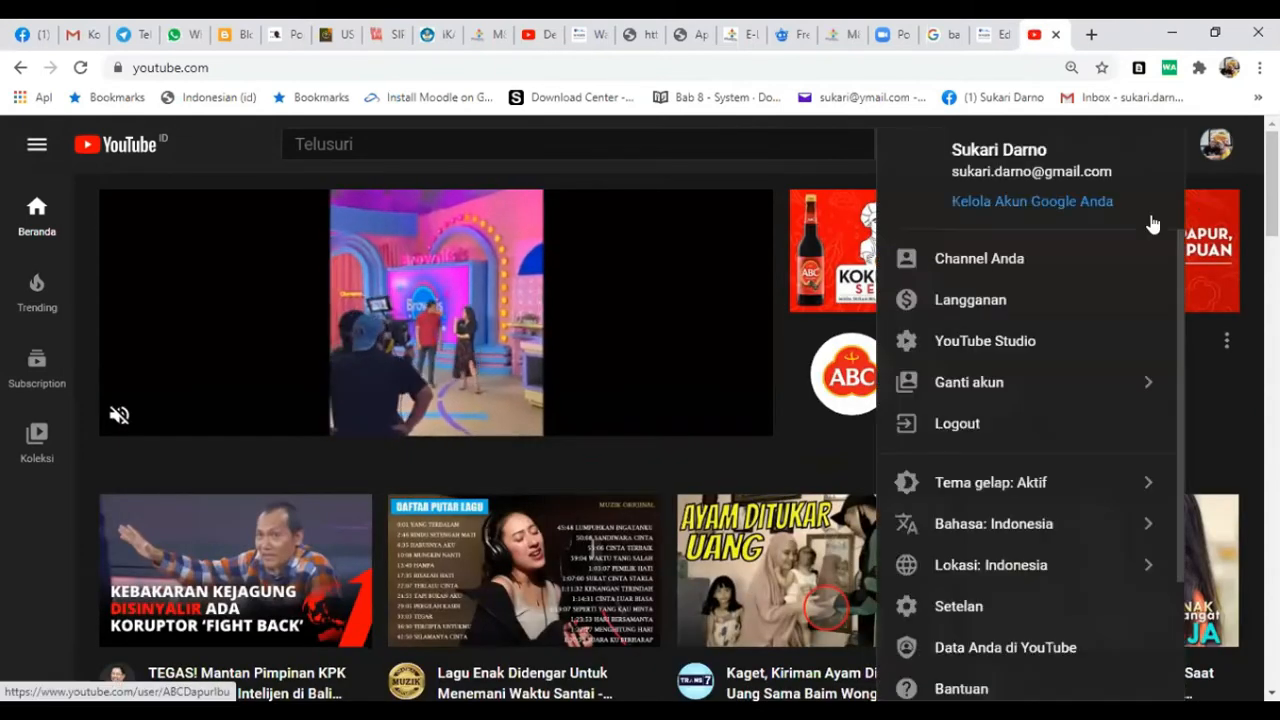
left_click(985, 262)
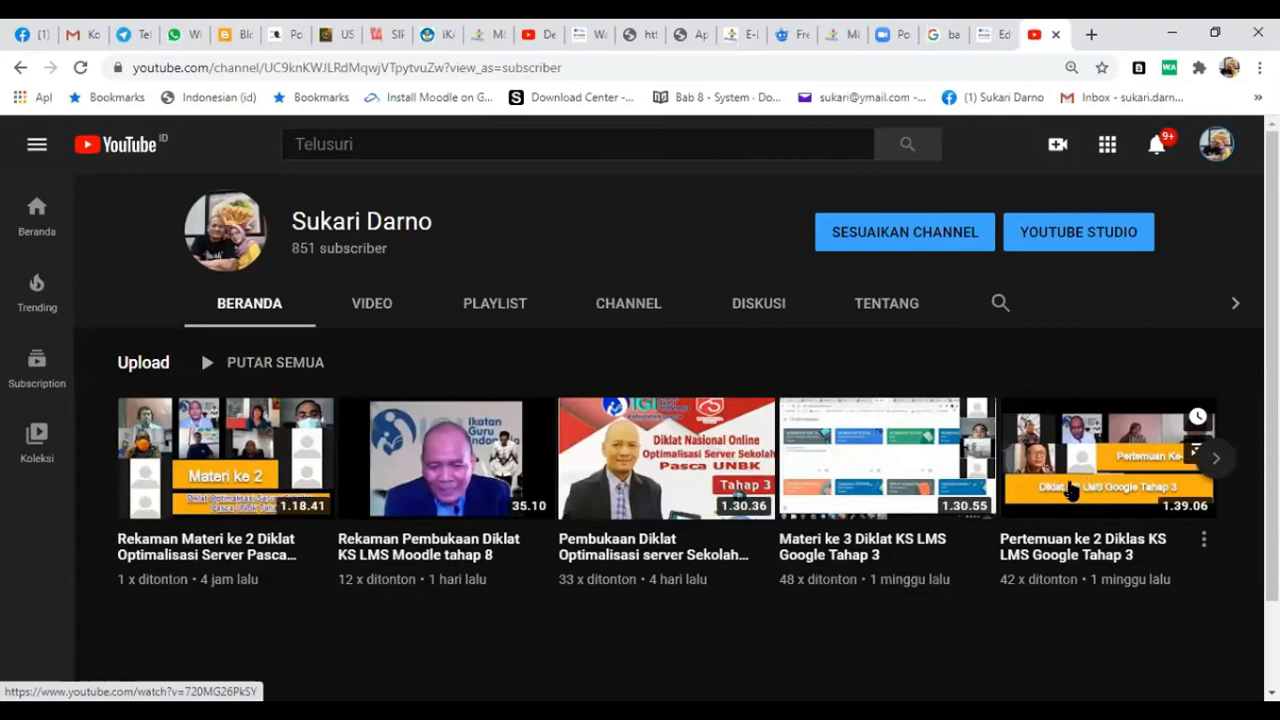
- Open the channel's Rekaman Pembukaan Diklat KS LMS Moodle tahap 8 video and copy its video URL
left_click(433, 560)
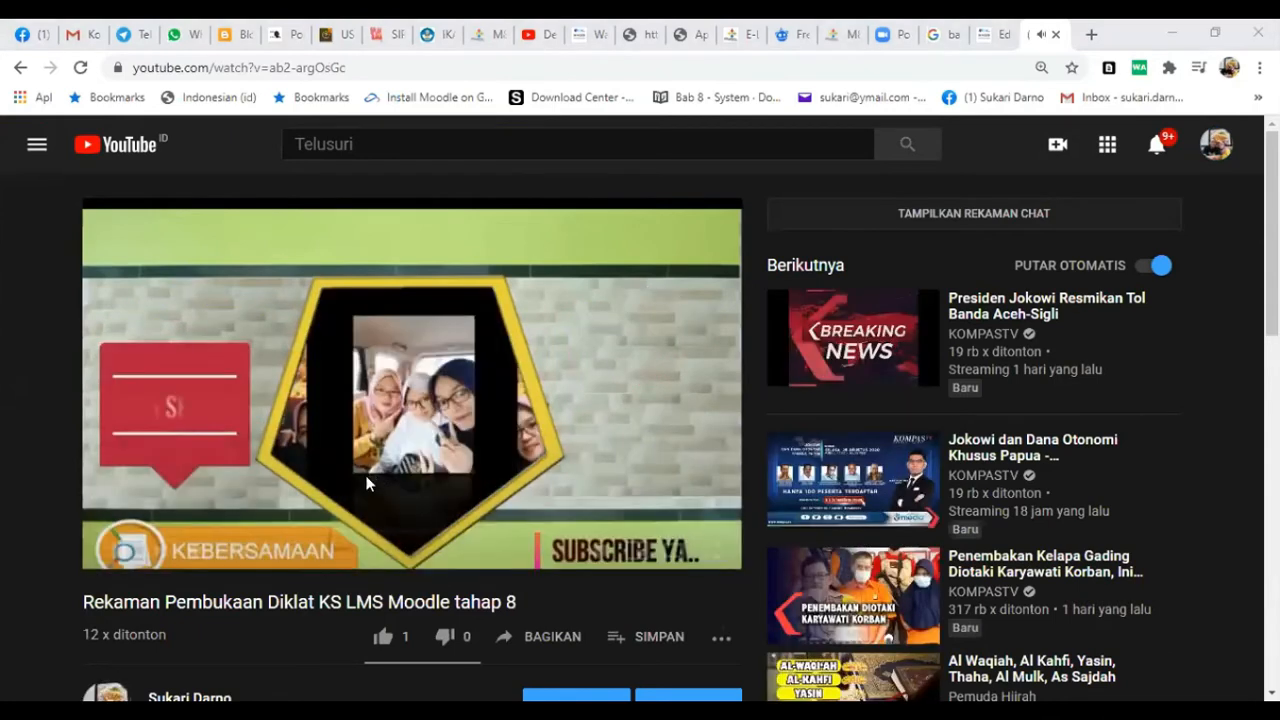
right_click(400, 525)
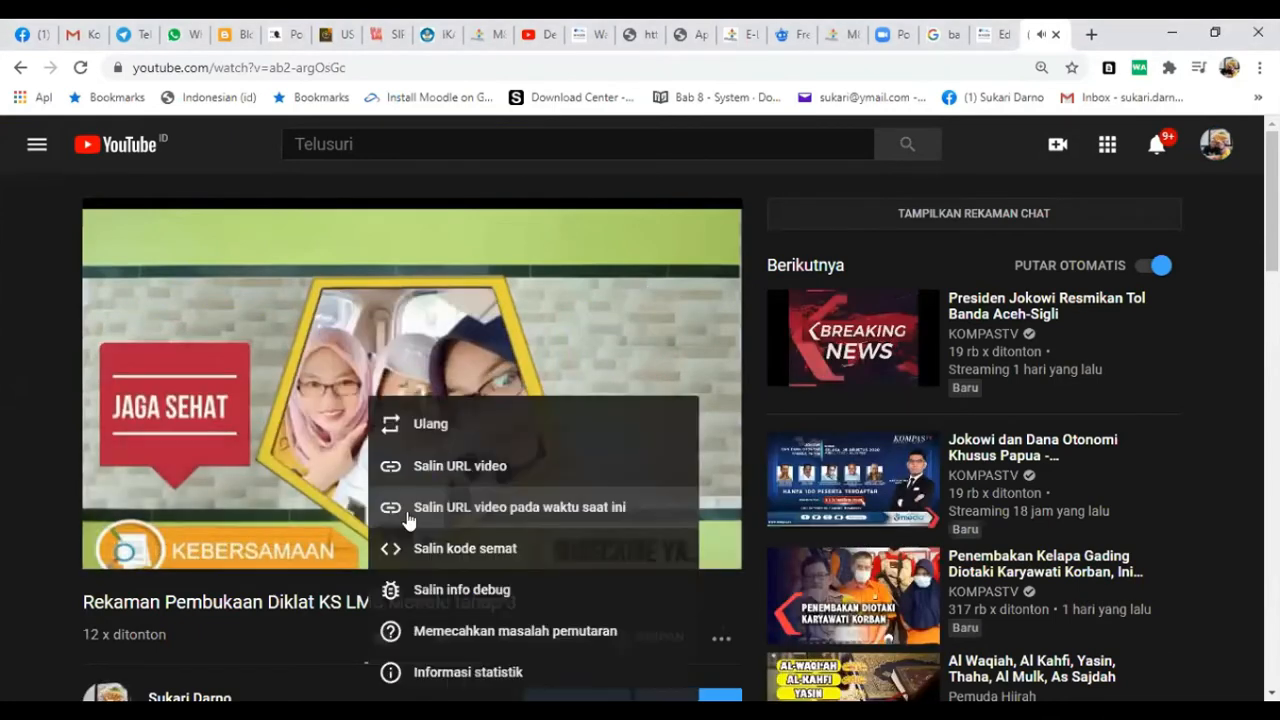
left_click(432, 475)
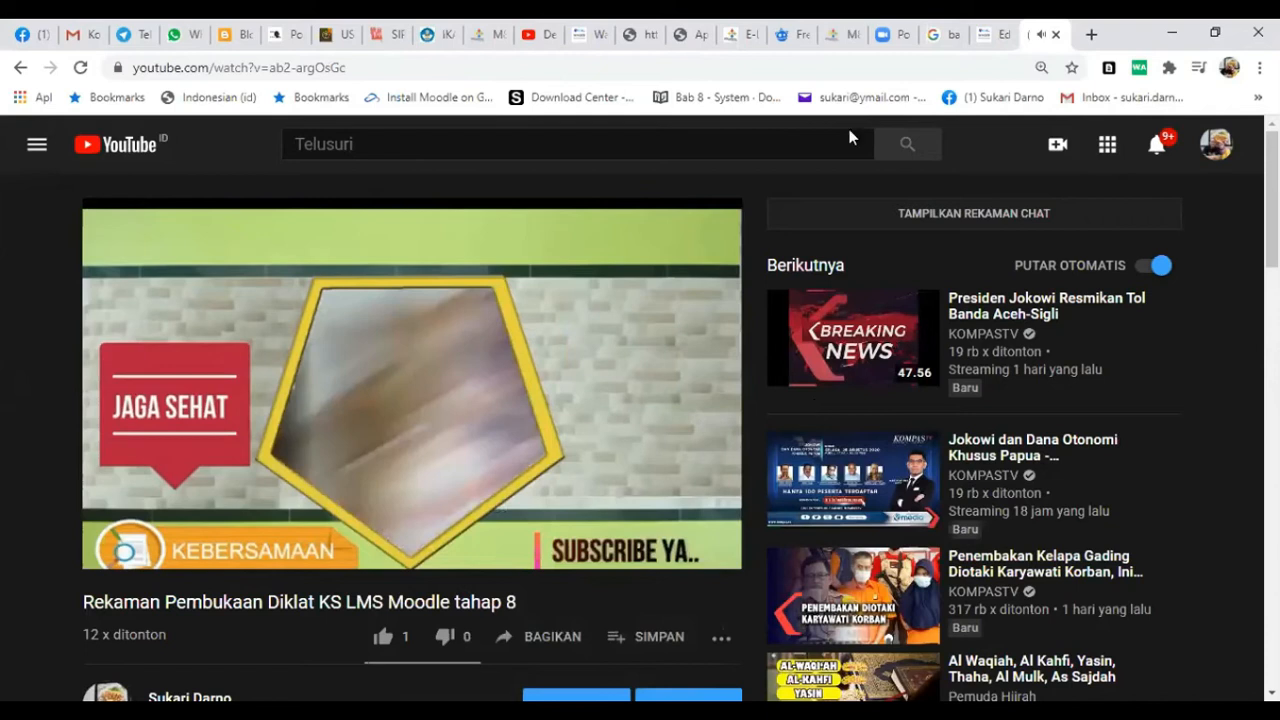
key("ctrl+shift+Tab")
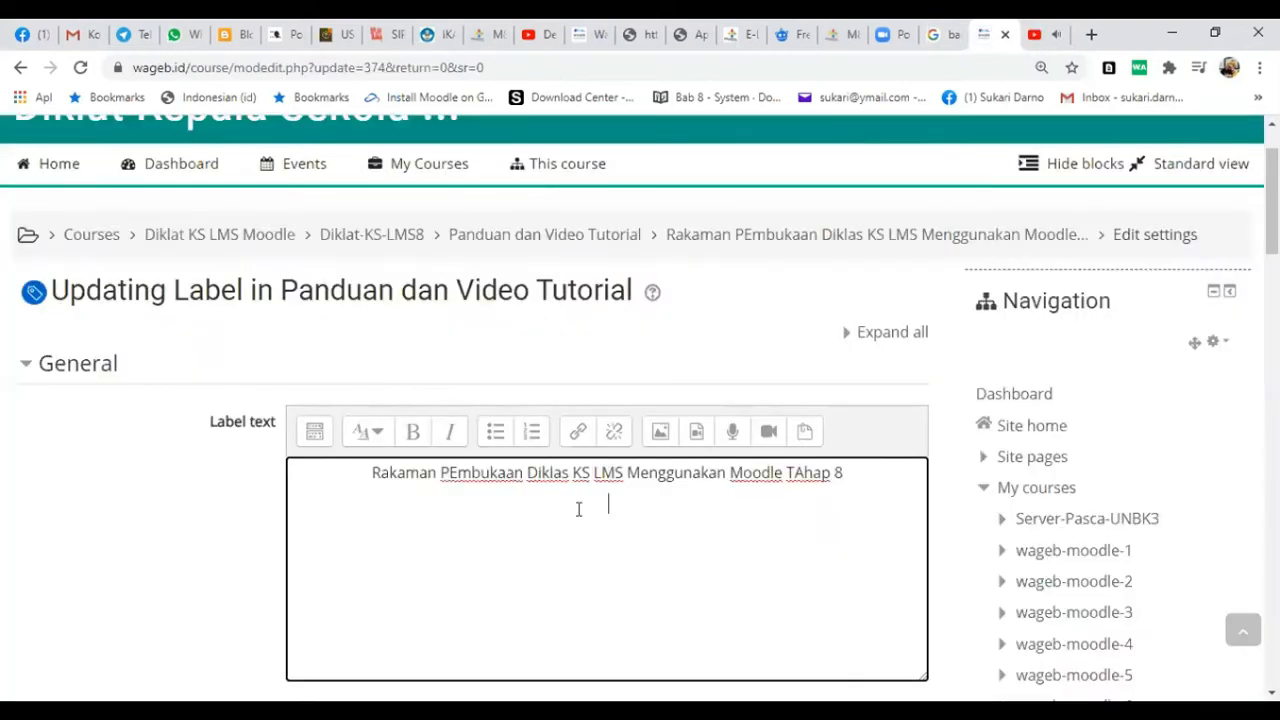
left_click(697, 432)
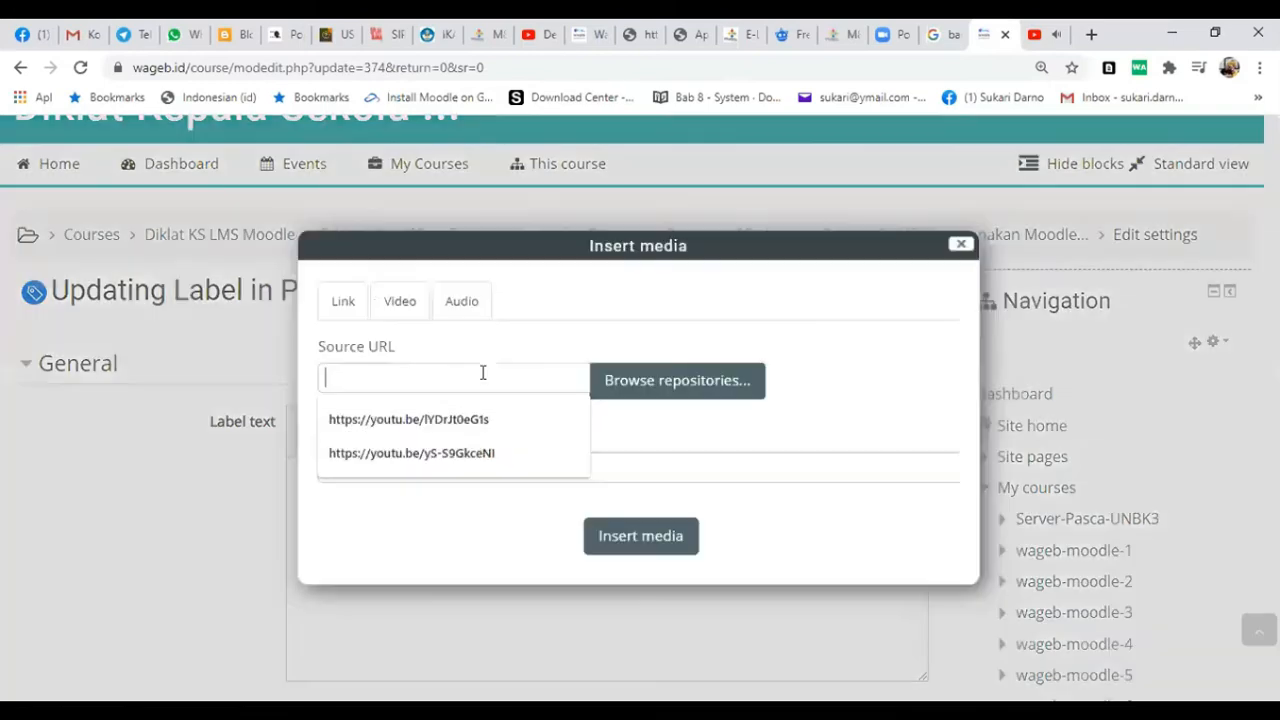
left_click(377, 308)
right_click(380, 378)
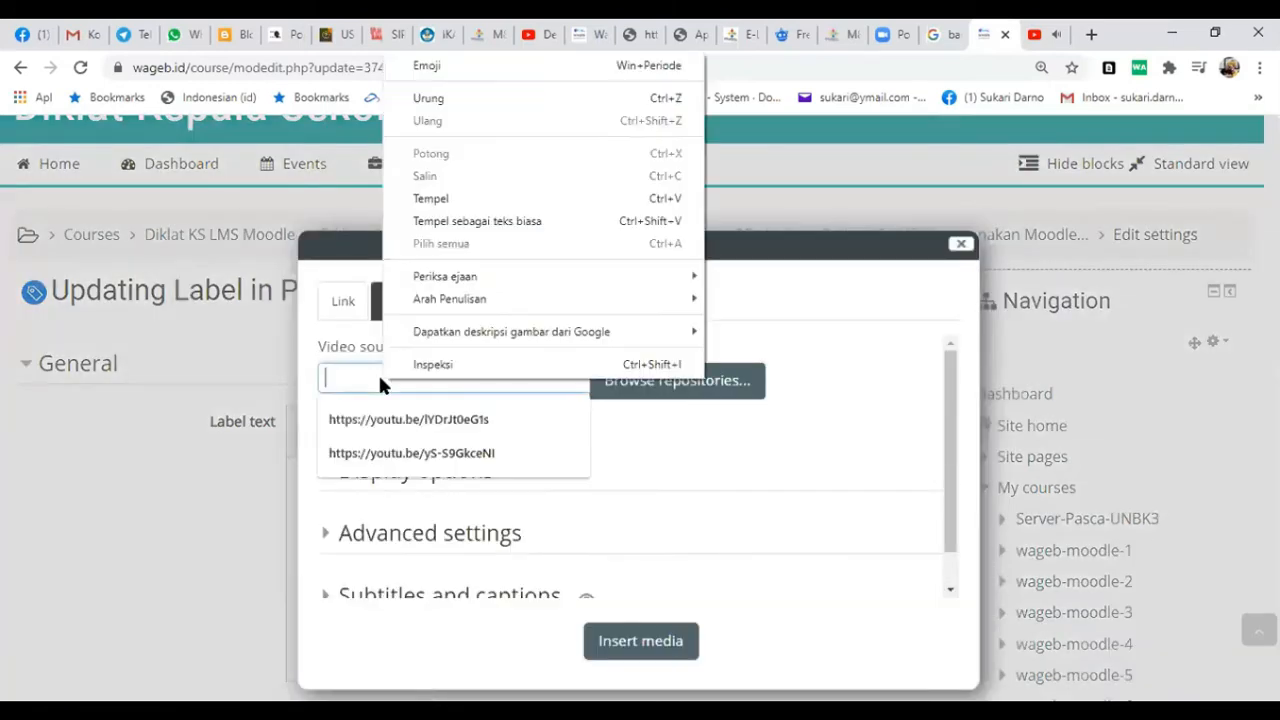
left_click(462, 198)
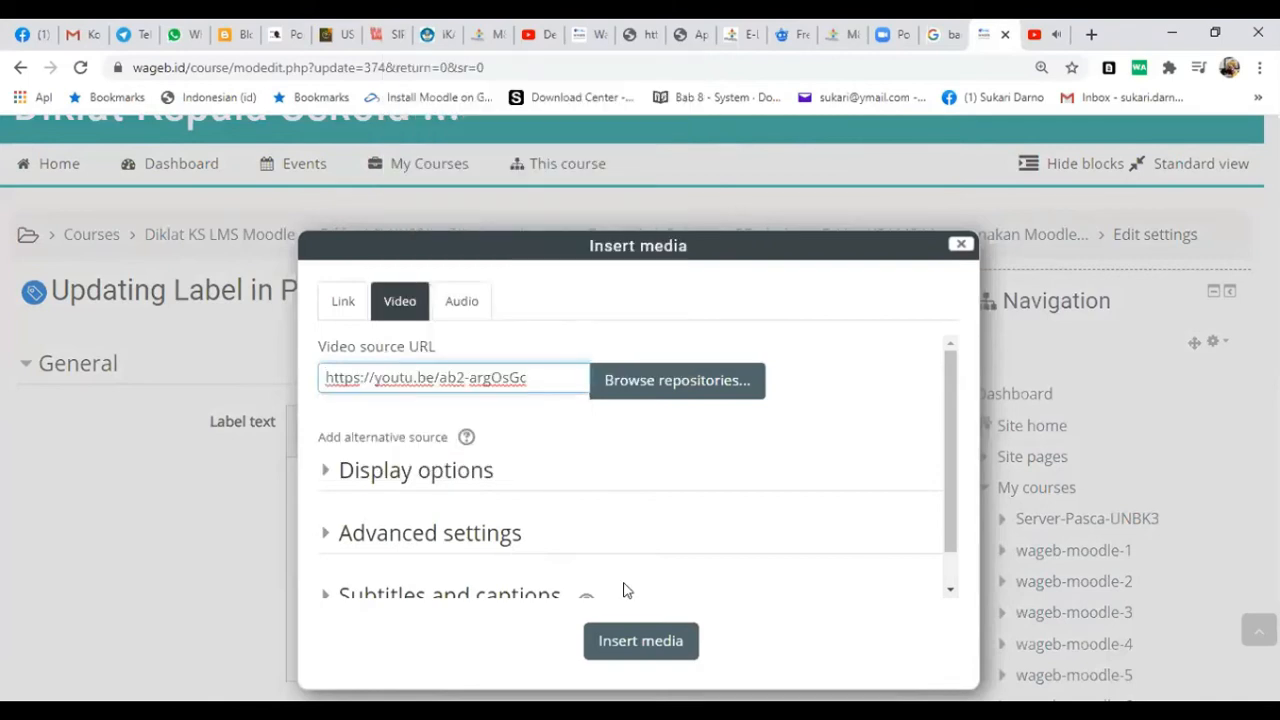
left_click(623, 638)
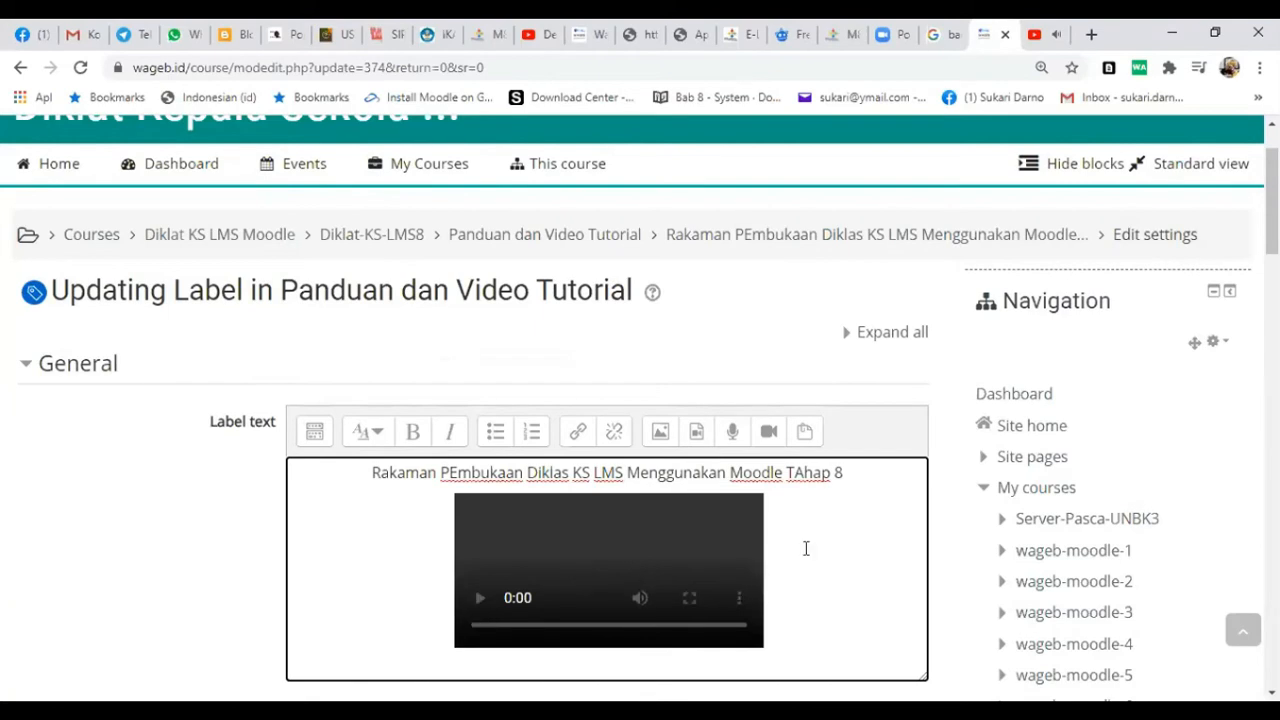
- Save the label, return to the course page and close the YouTube video
scroll(811, 566, "down", 2)
scroll(651, 503, "down", 3)
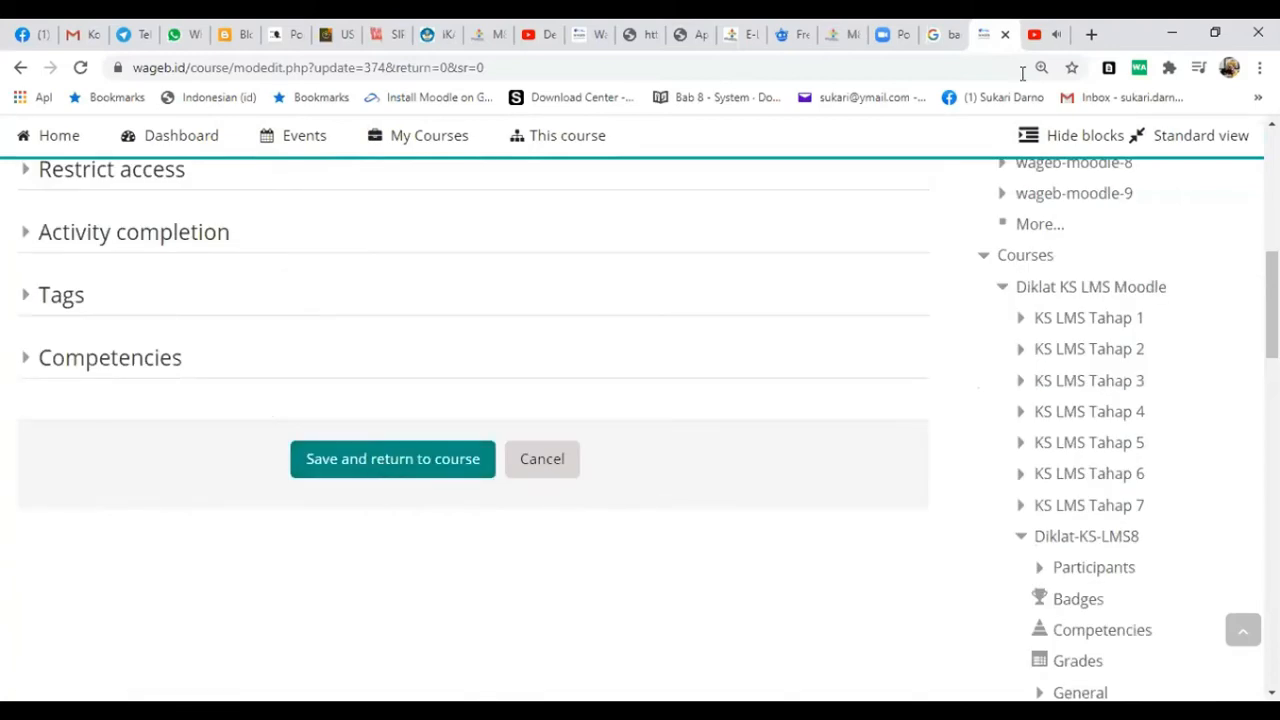
left_click(1037, 36)
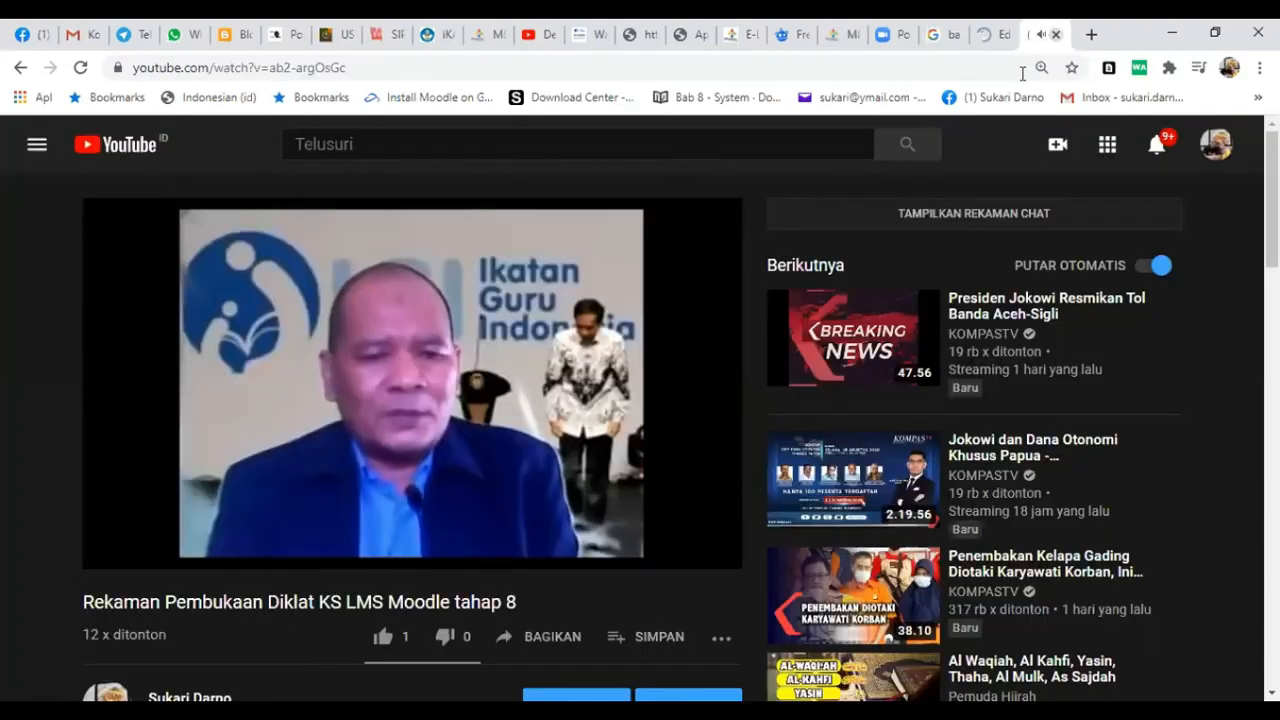
key("ctrl+w")
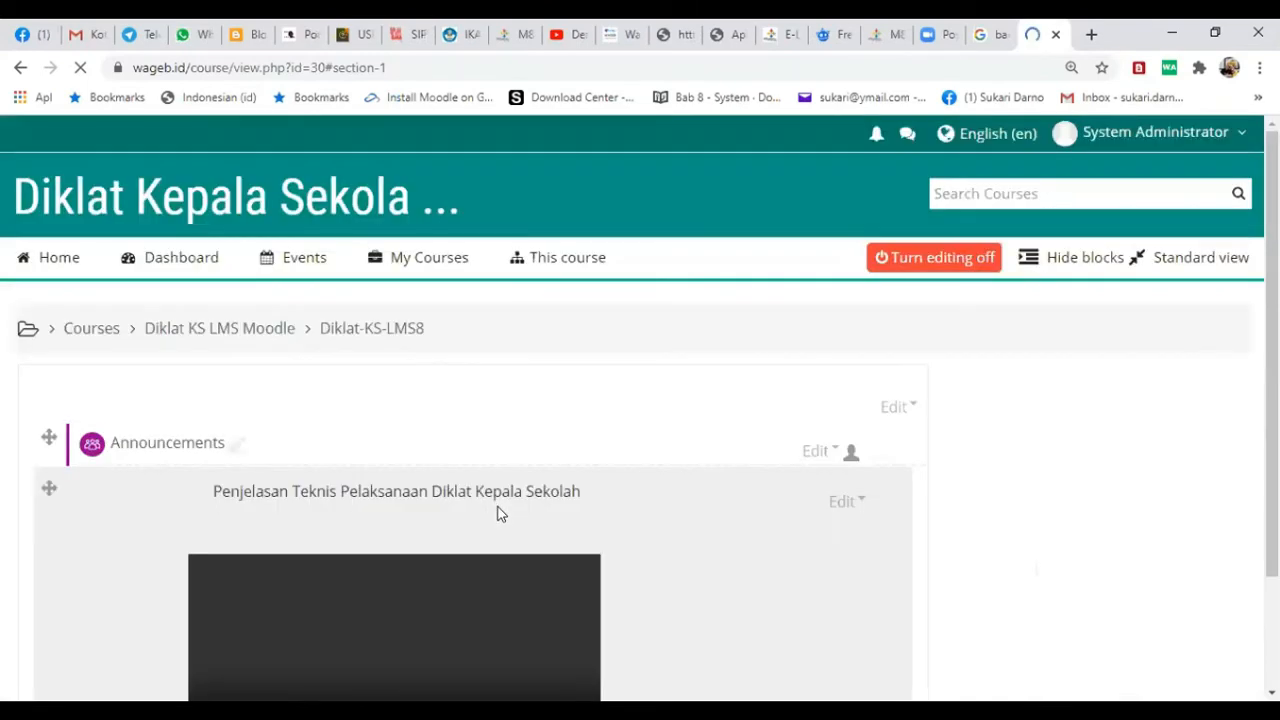
- Check the updated Panduan dan Video Tutorial section and hide its Pertemuan ke 2 Diklat KS LMS Moodle Tahap 7 IGI Gresik Zoom meeting
scroll(500, 515, "down", 10)
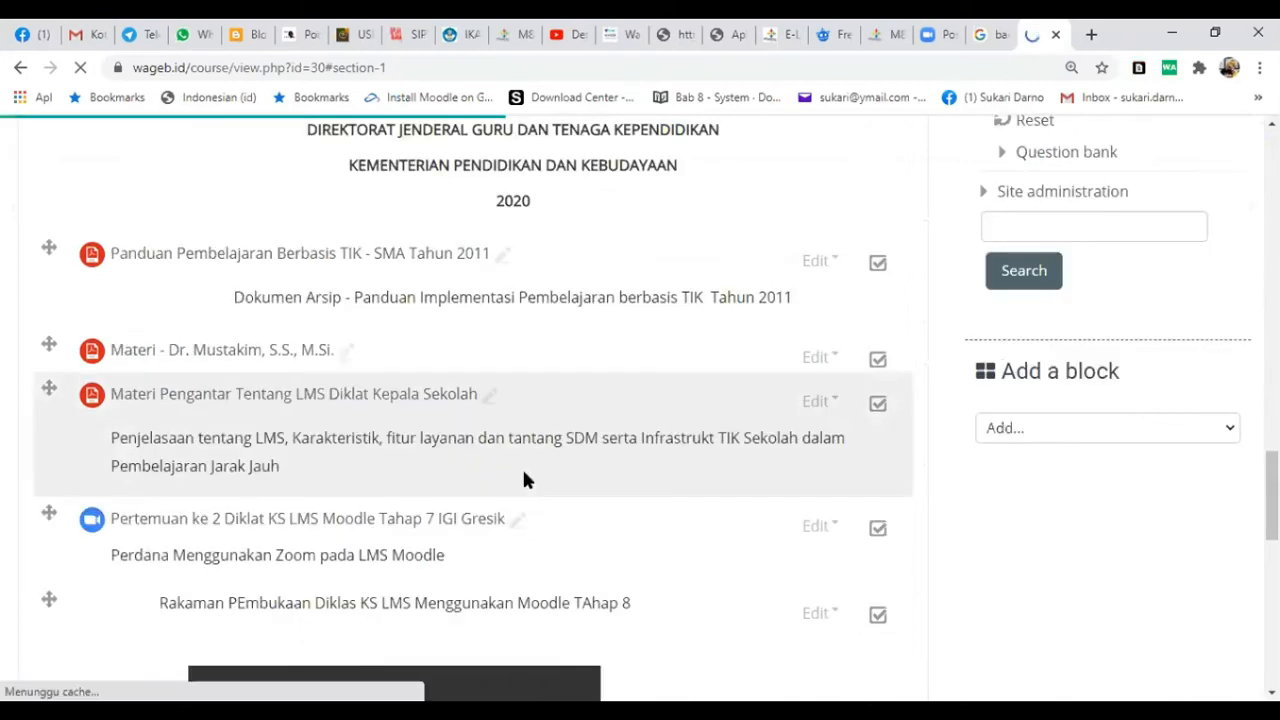
scroll(540, 465, "down", 3)
scroll(600, 455, "up", 1)
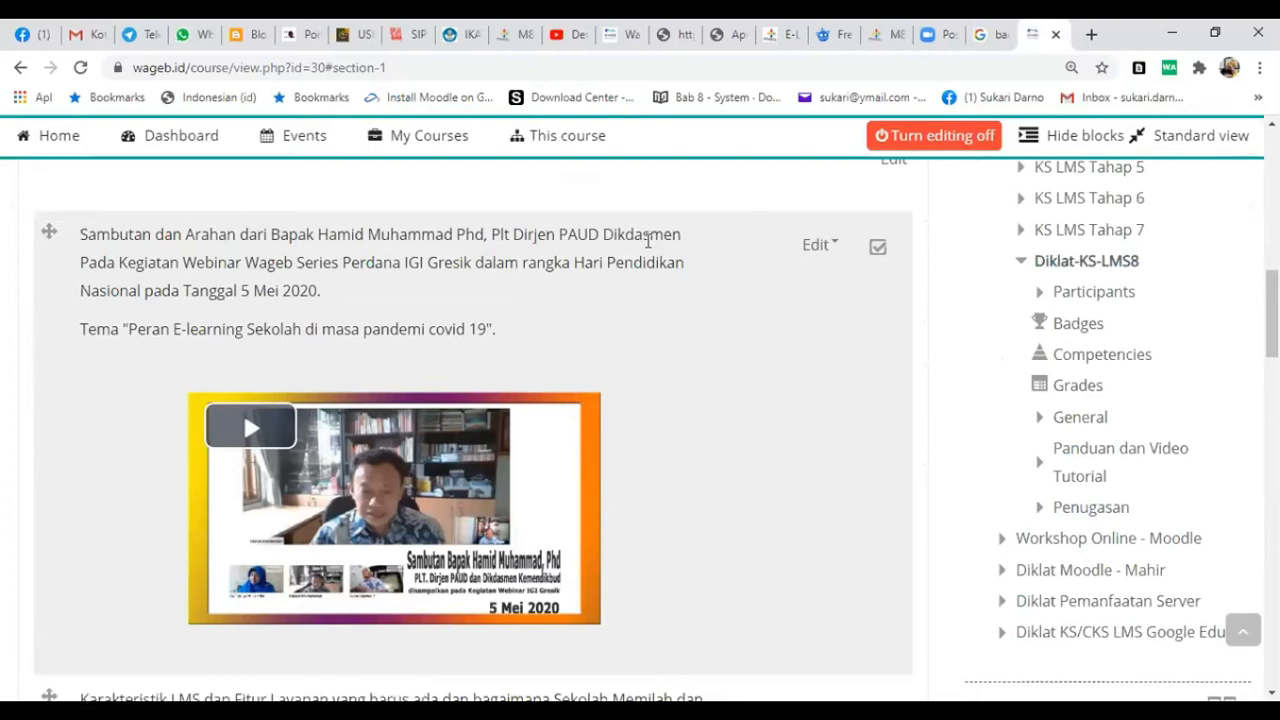
scroll(229, 317, "up", 1)
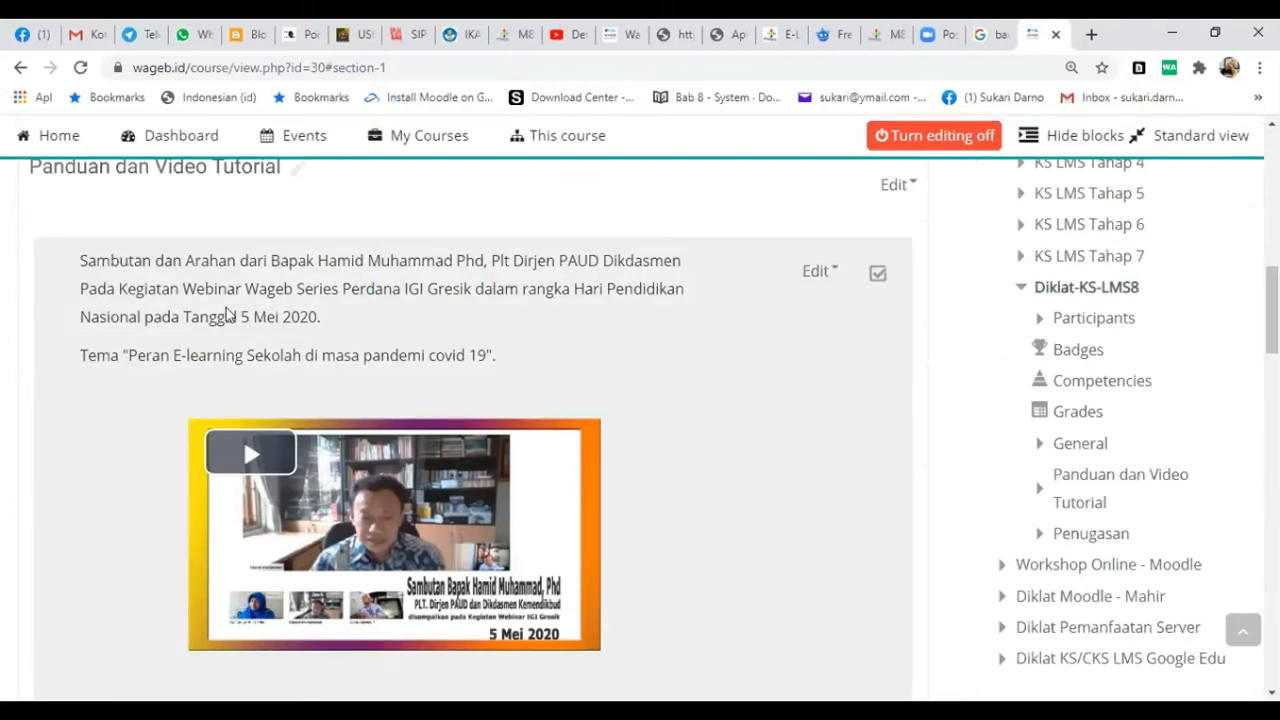
scroll(527, 420, "up", 2)
scroll(527, 421, "down", 14)
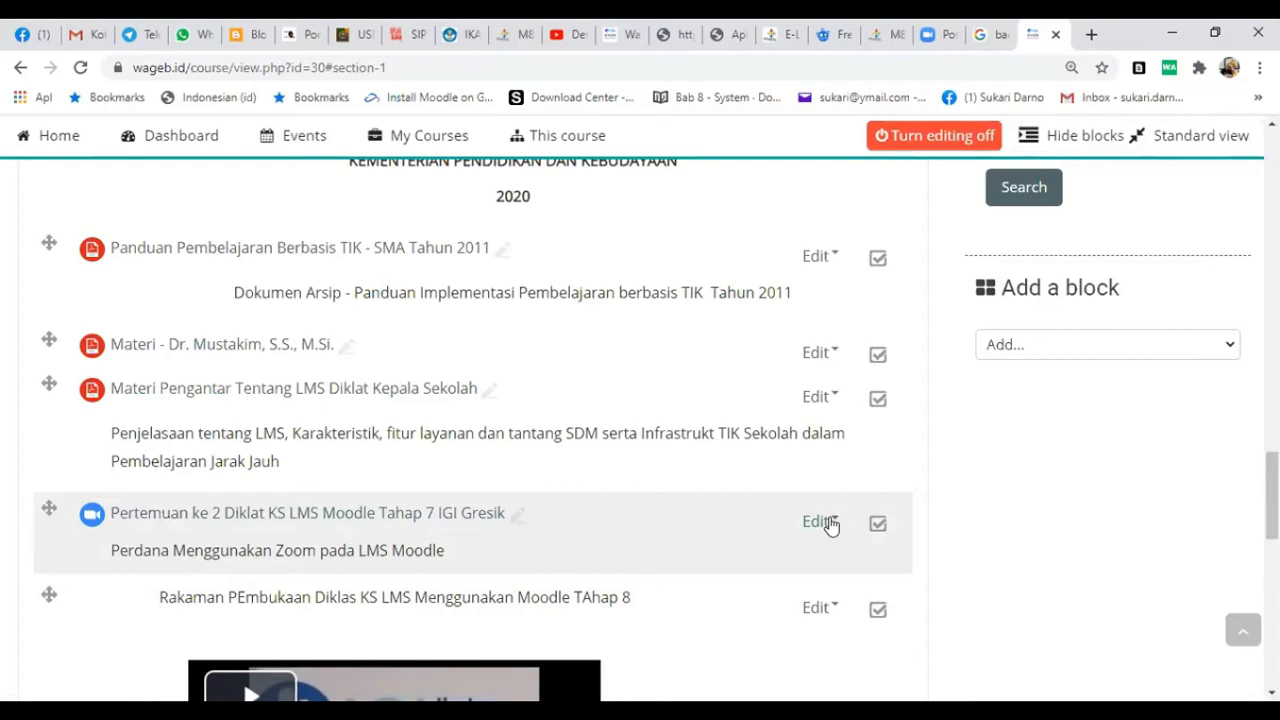
left_click(829, 525)
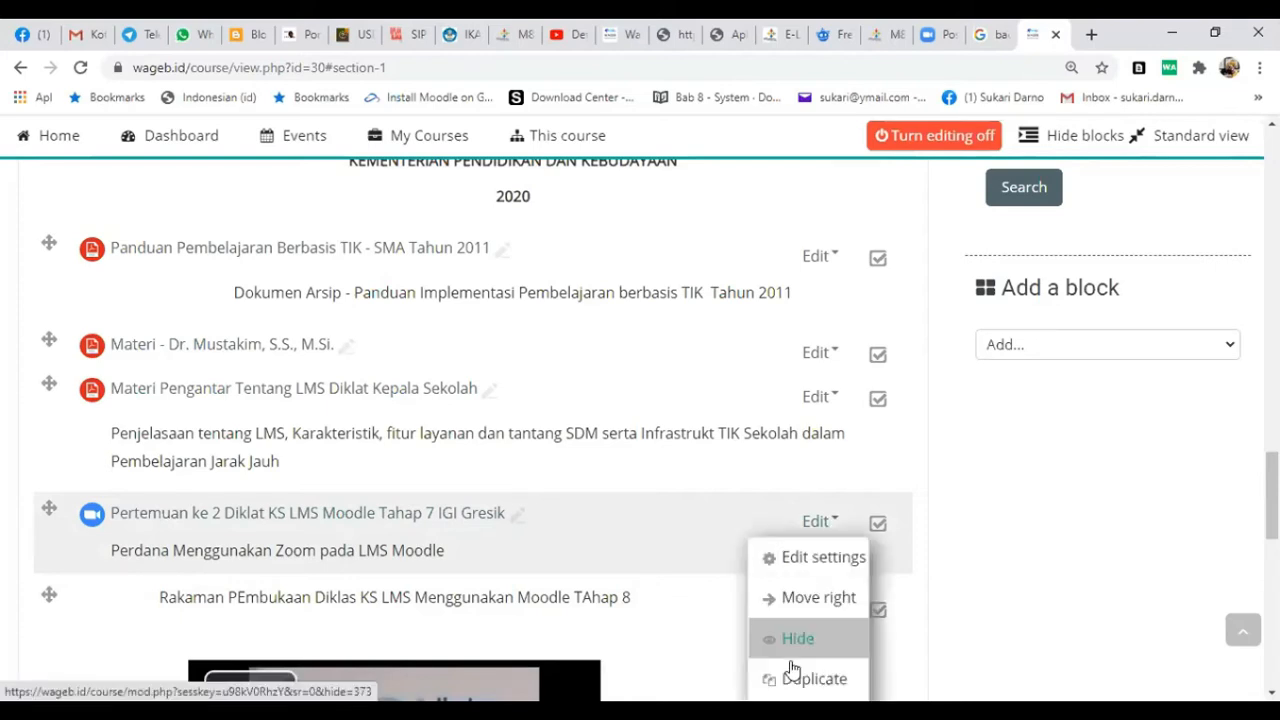
left_click(810, 638)
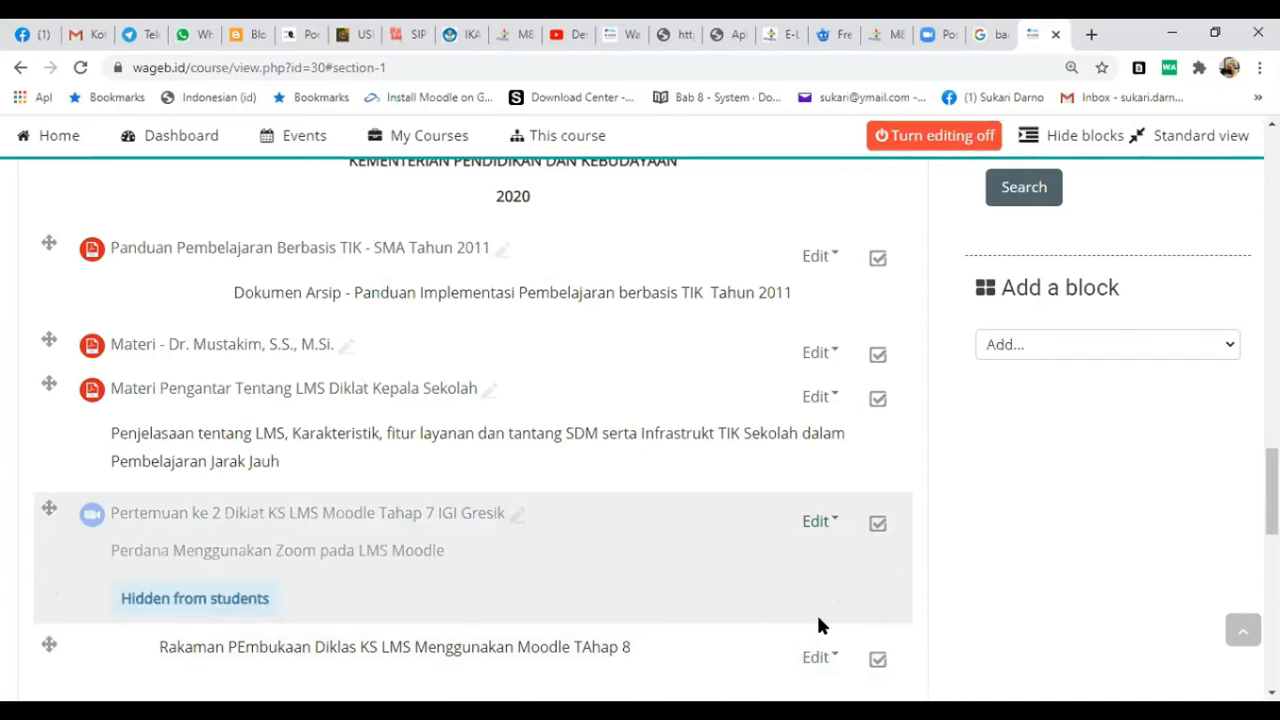
- Open the settings of the assignment in the Penugasan section and rename it as Penugasan Diklat Kepala Sekolah Tahap 8
scroll(320, 566, "down", 2)
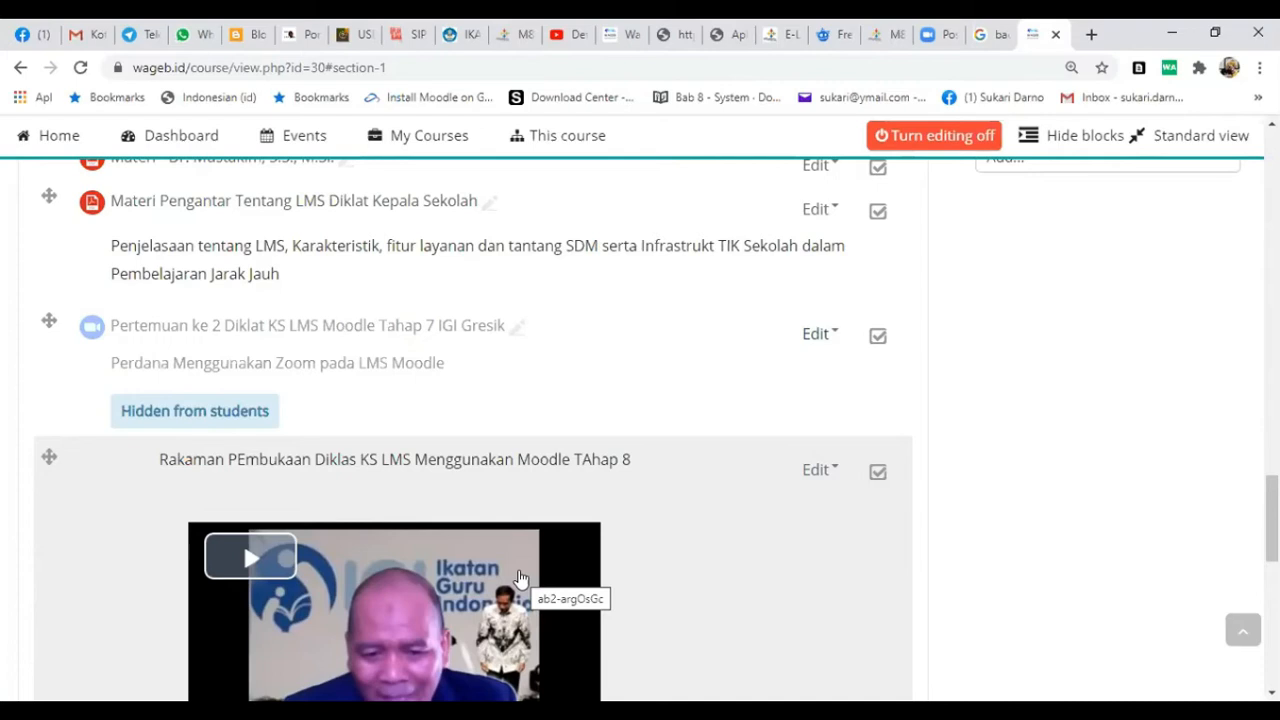
scroll(525, 540, "down", 4)
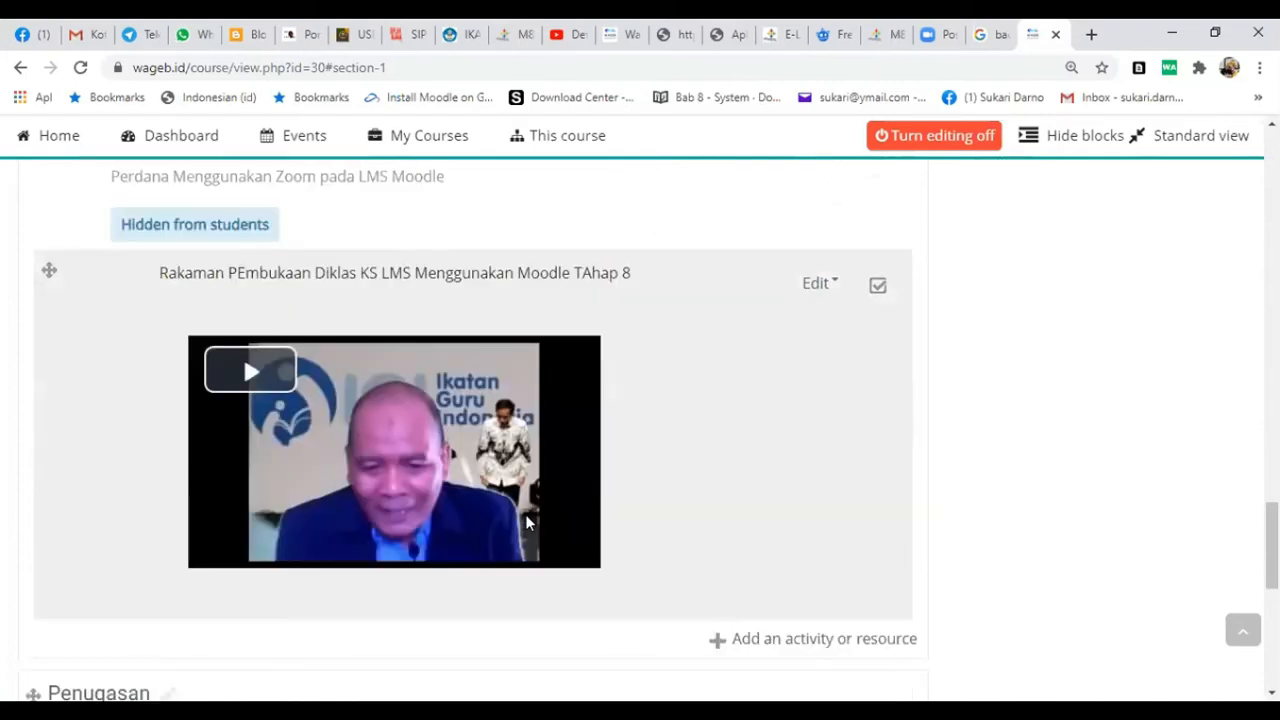
scroll(530, 518, "down", 3)
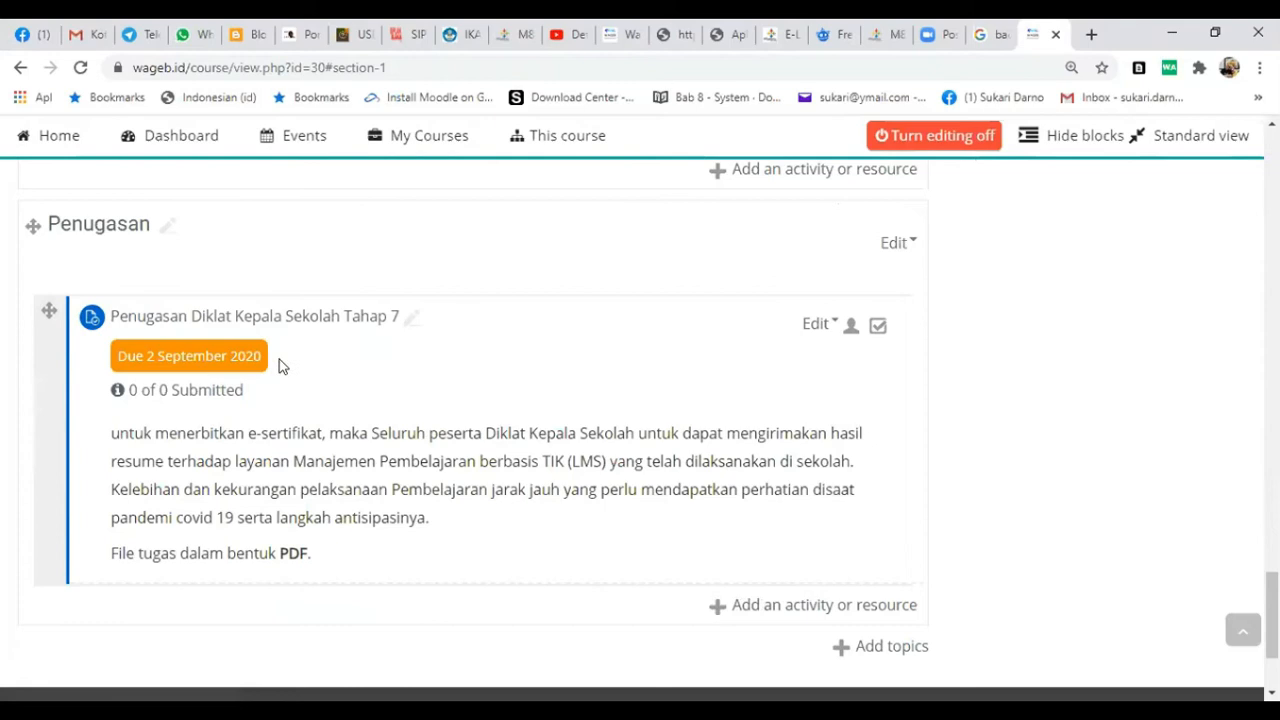
left_click(818, 324)
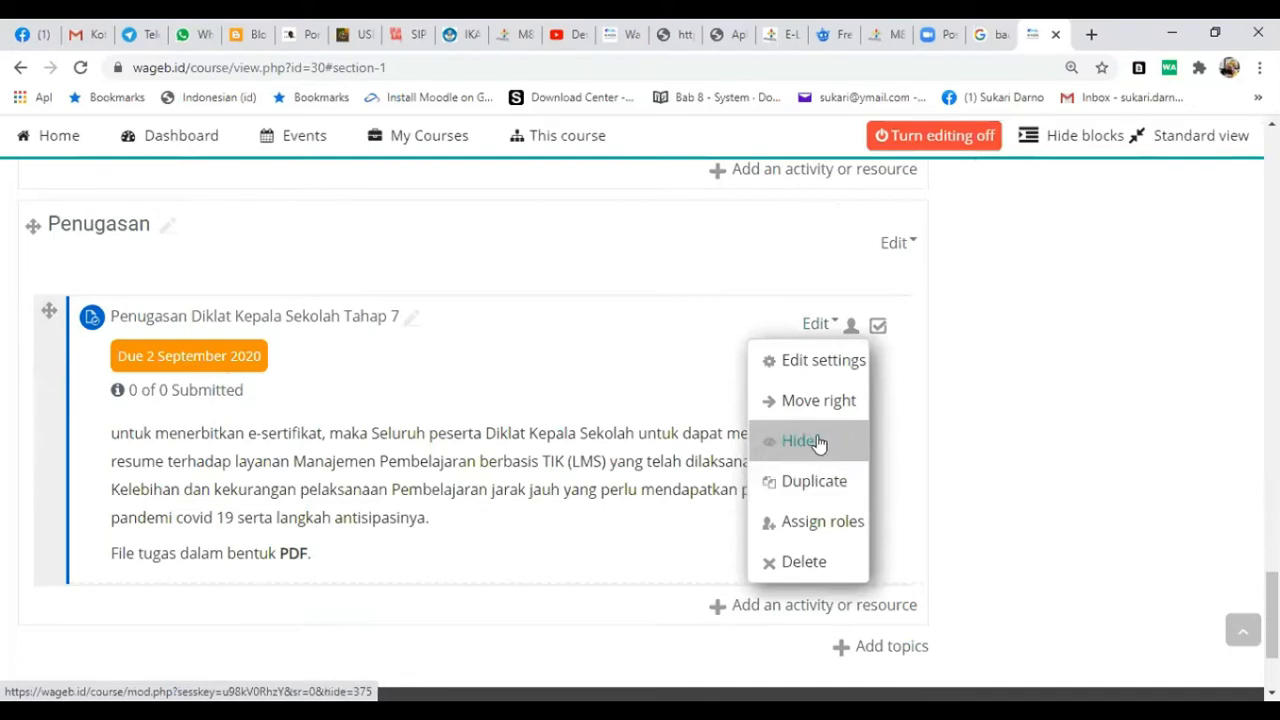
left_click(813, 365)
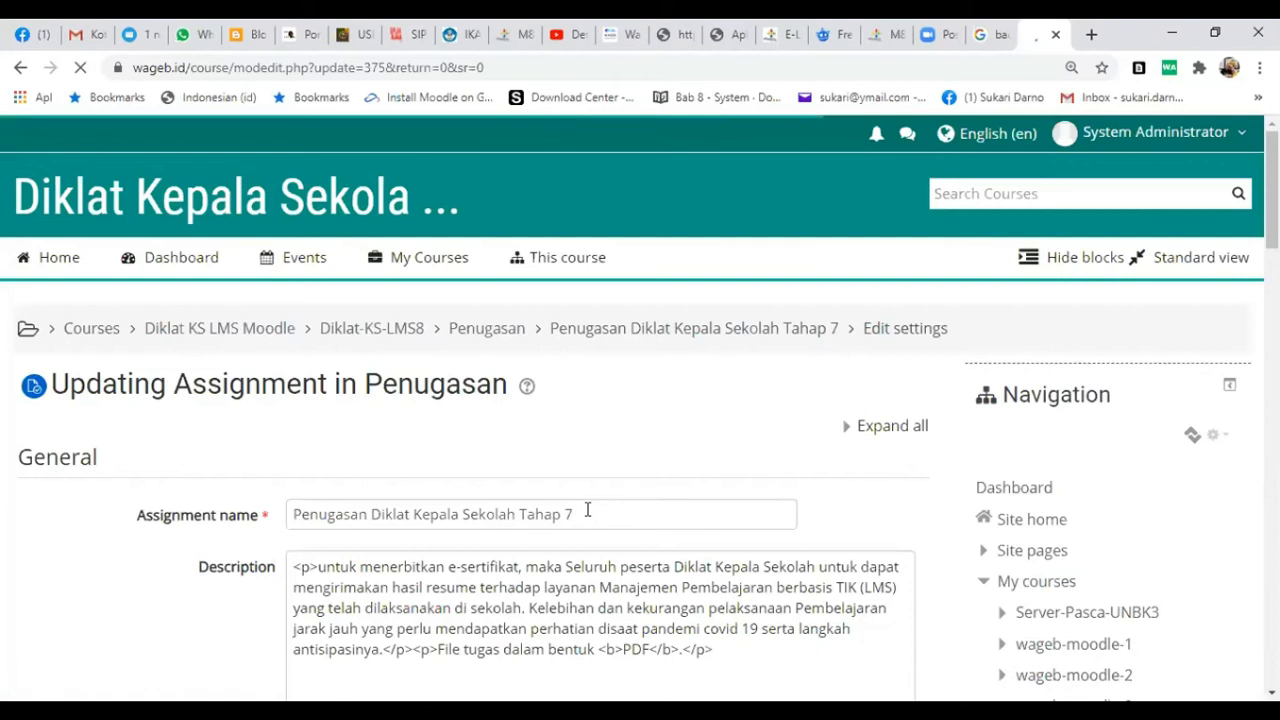
left_click(588, 508)
key("BackSpace")
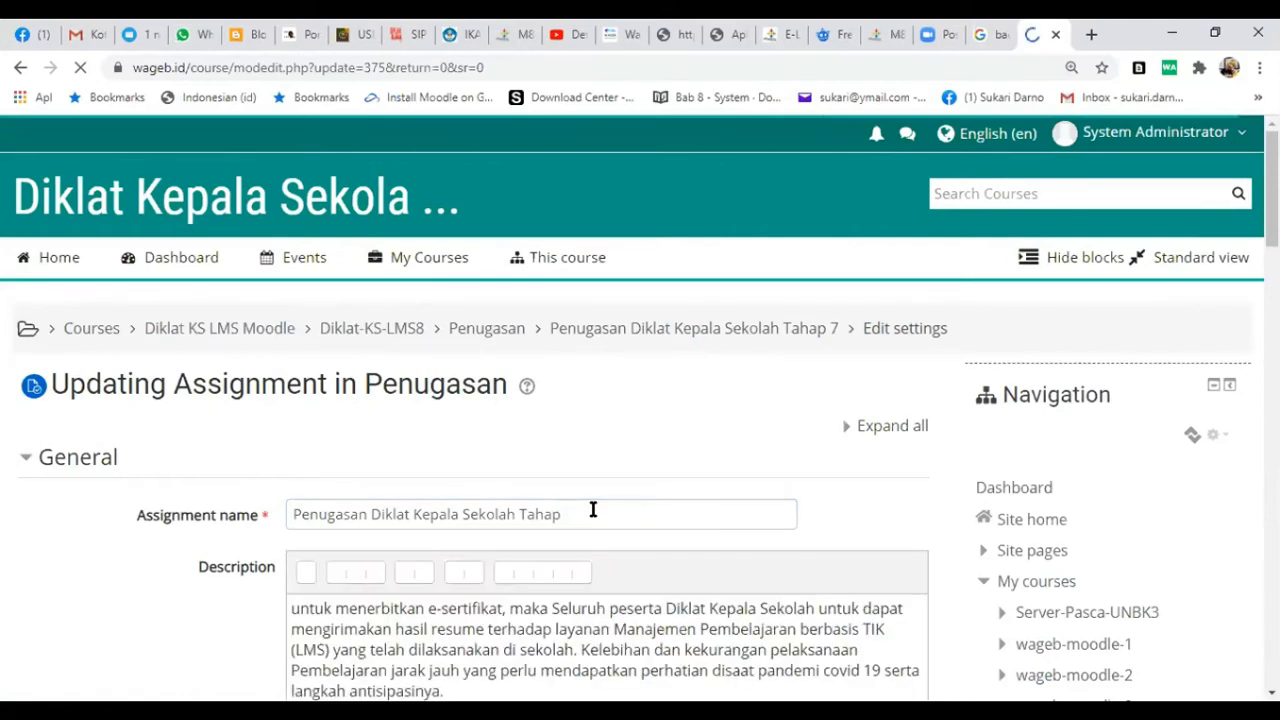
left_click(593, 510)
type("8")
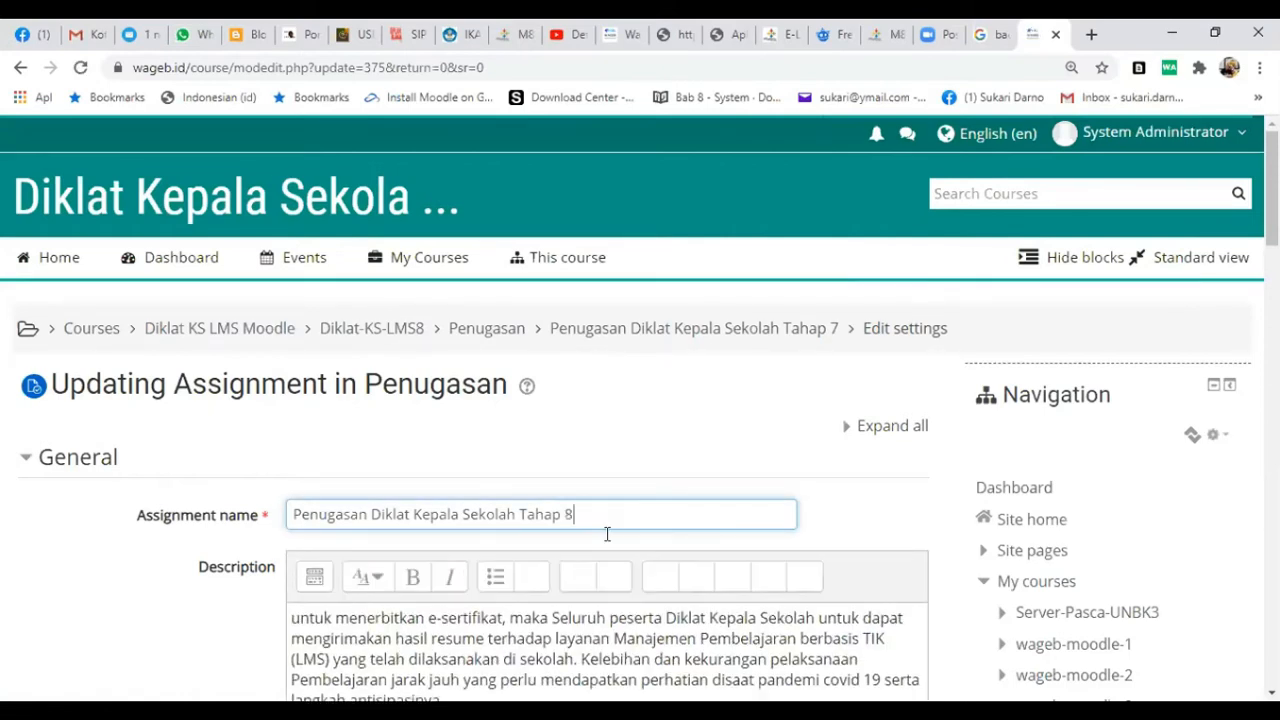
- Capitalize the first word of the assignment's description so that it starts with "Untuk"
scroll(607, 534, "down", 3)
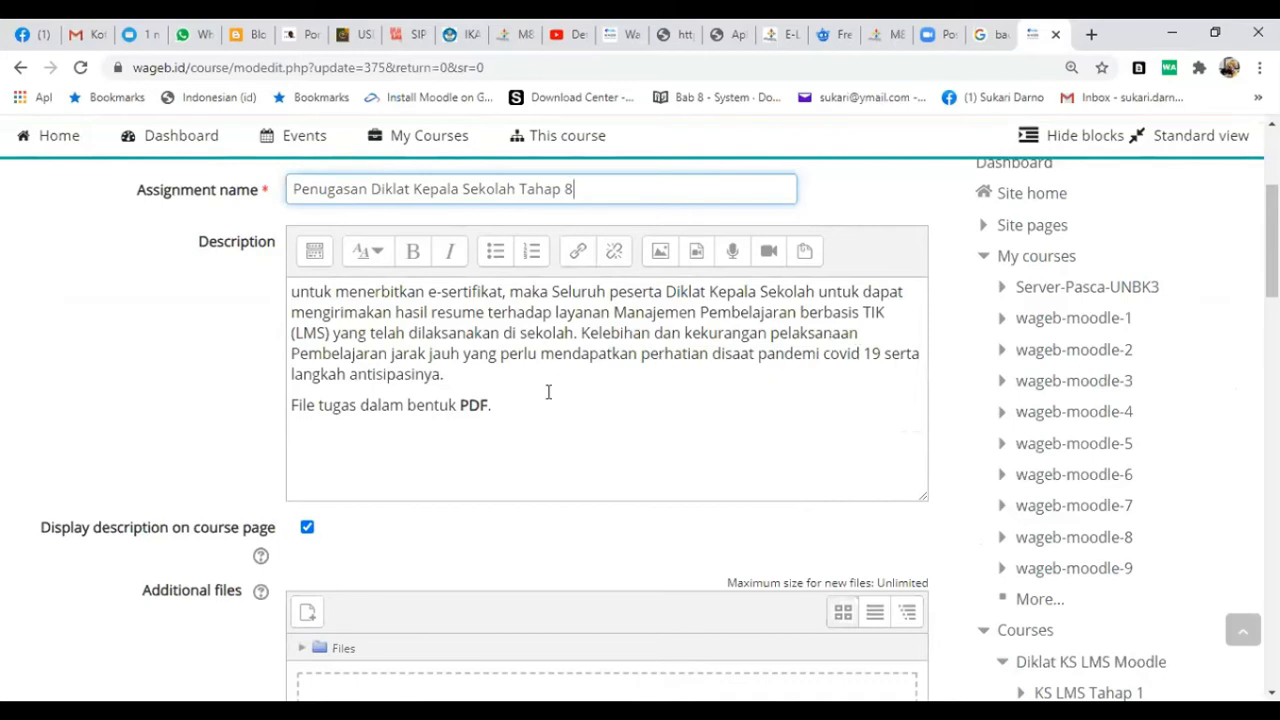
left_click(292, 292)
left_click(319, 295)
key("Delete")
type("Y")
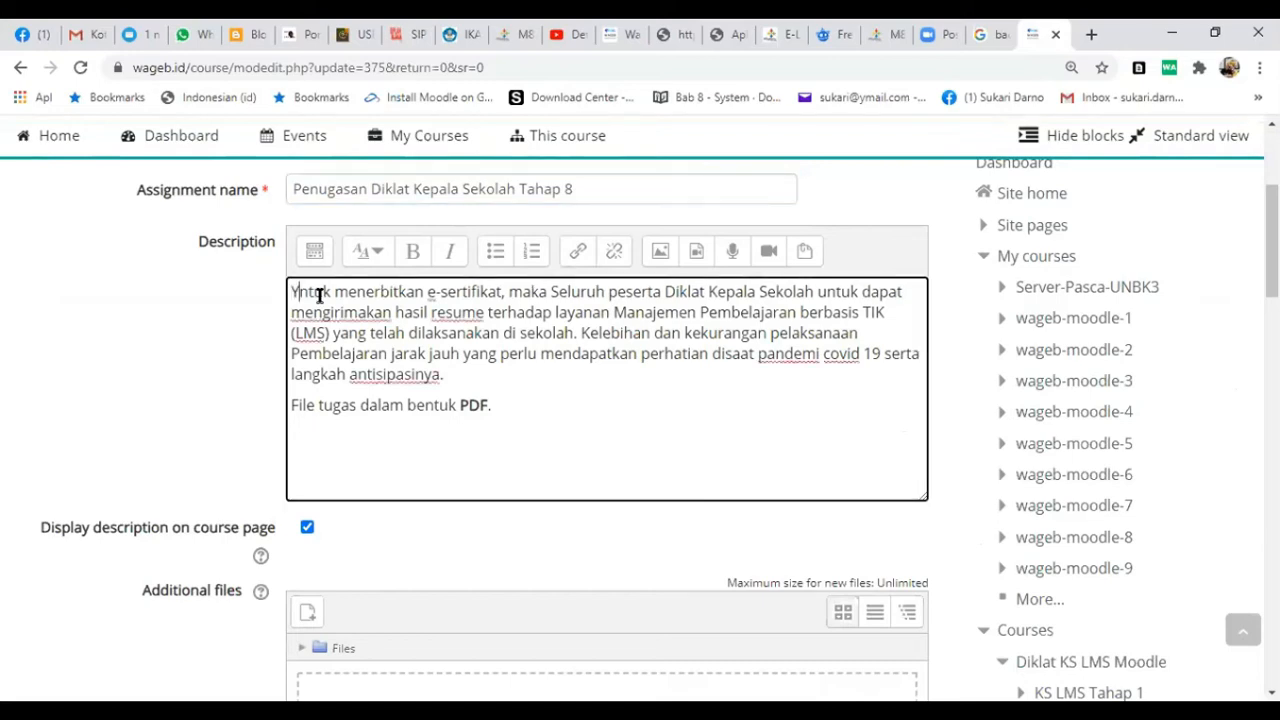
key("BackSpace")
type("U")
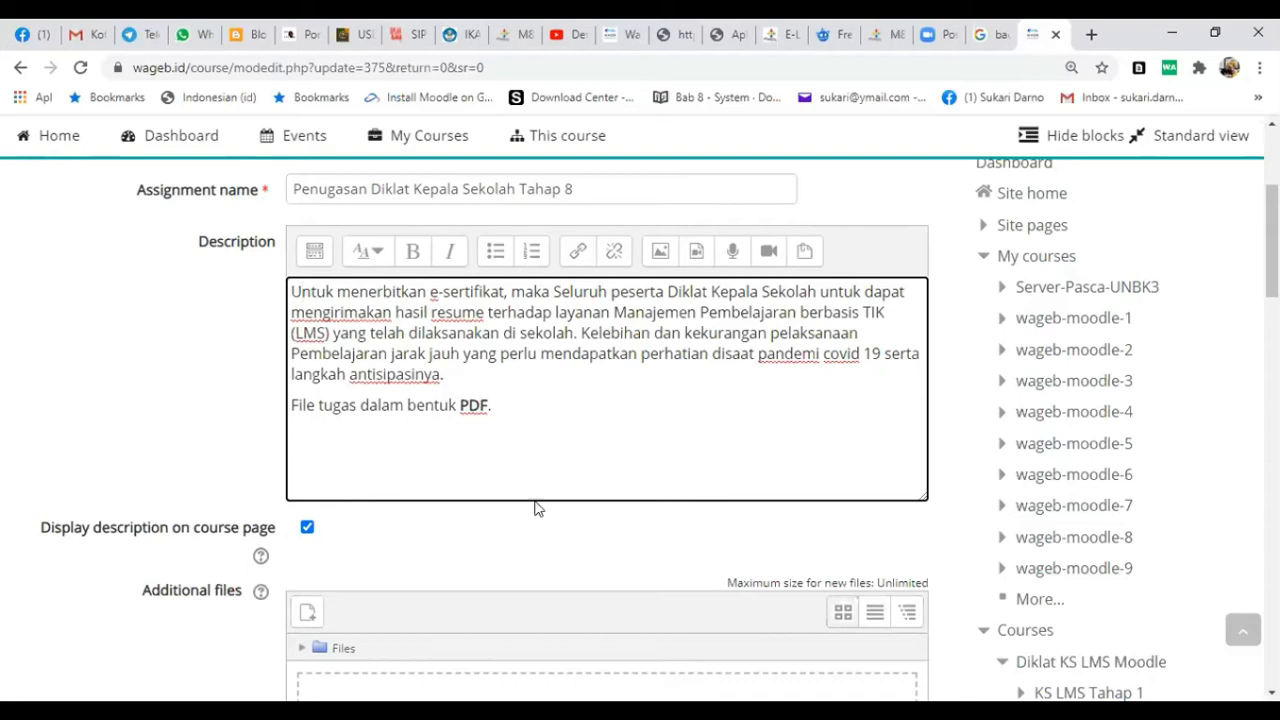
- Review the assignment's availability dates and submission types, then save the assignment and return to the course page
scroll(548, 490, "down", 1)
scroll(548, 490, "down", 10)
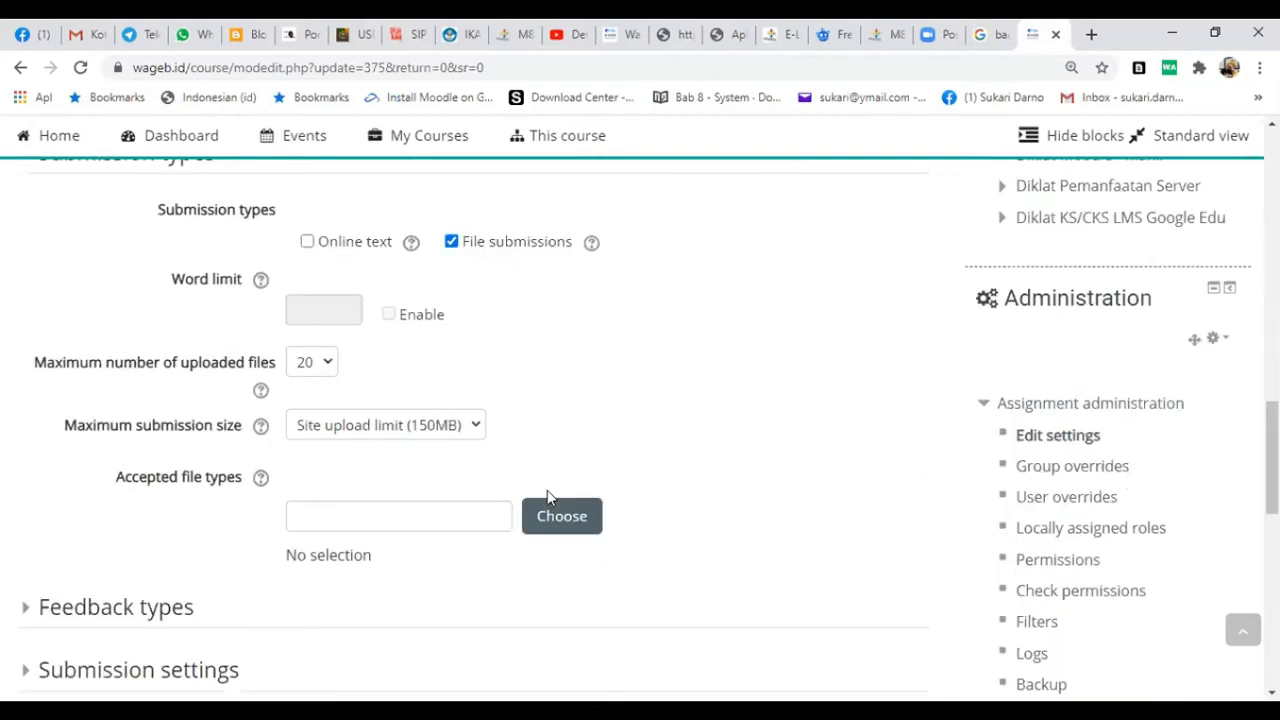
scroll(548, 495, "up", 5)
scroll(534, 517, "up", 2)
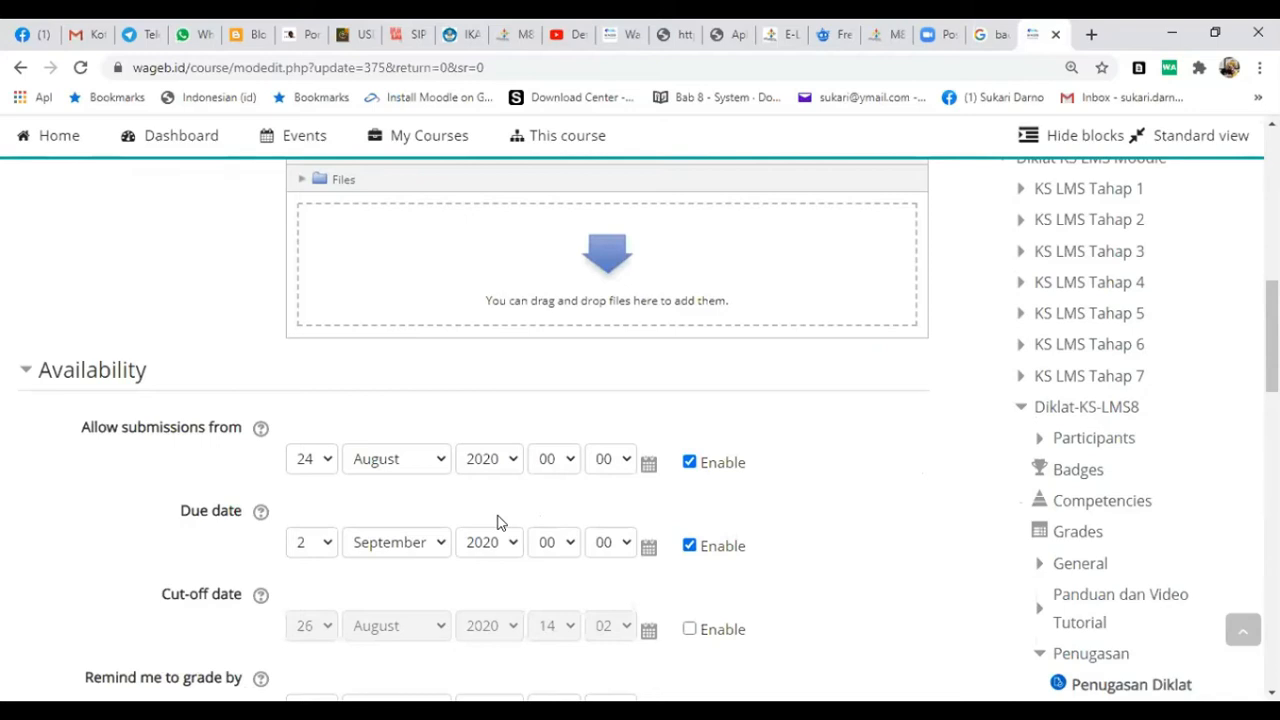
scroll(500, 522, "down", 3)
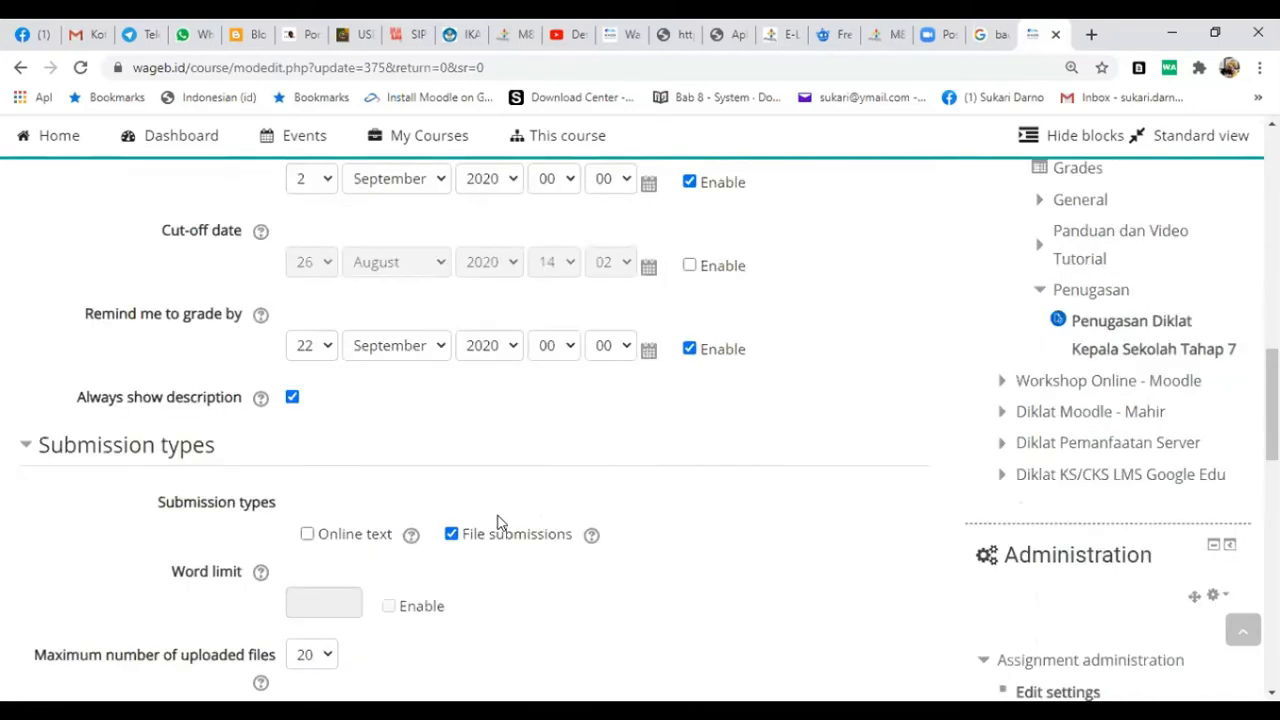
scroll(500, 522, "down", 7)
scroll(471, 534, "down", 4)
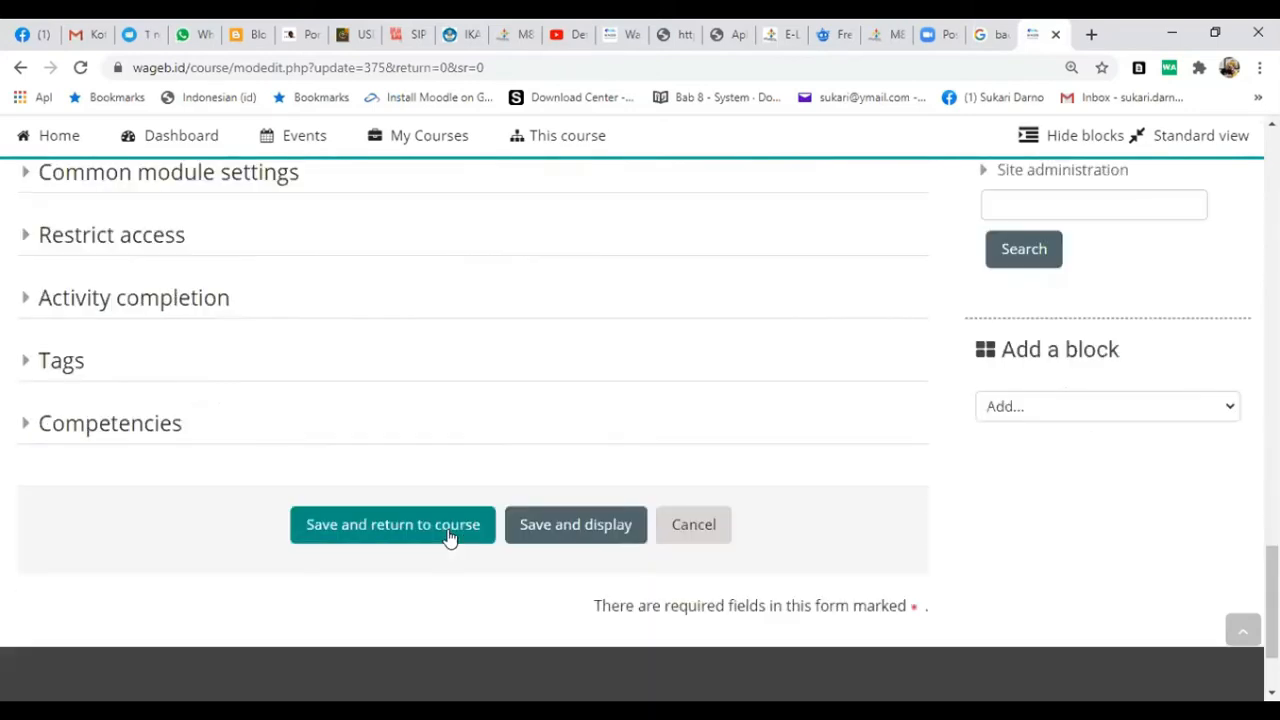
left_click(352, 532)
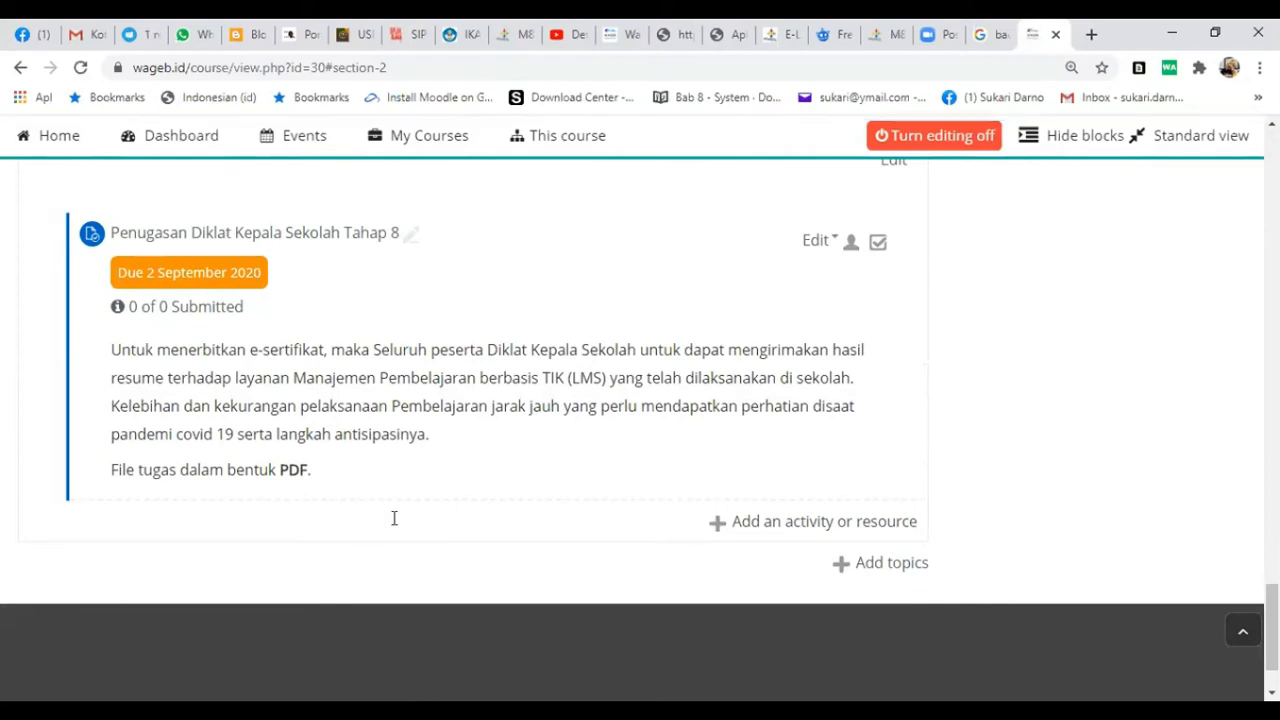
- Check the saved assignment in the Penugasan section and the recording and Zoom meeting entries above it
scroll(644, 435, "down", 1)
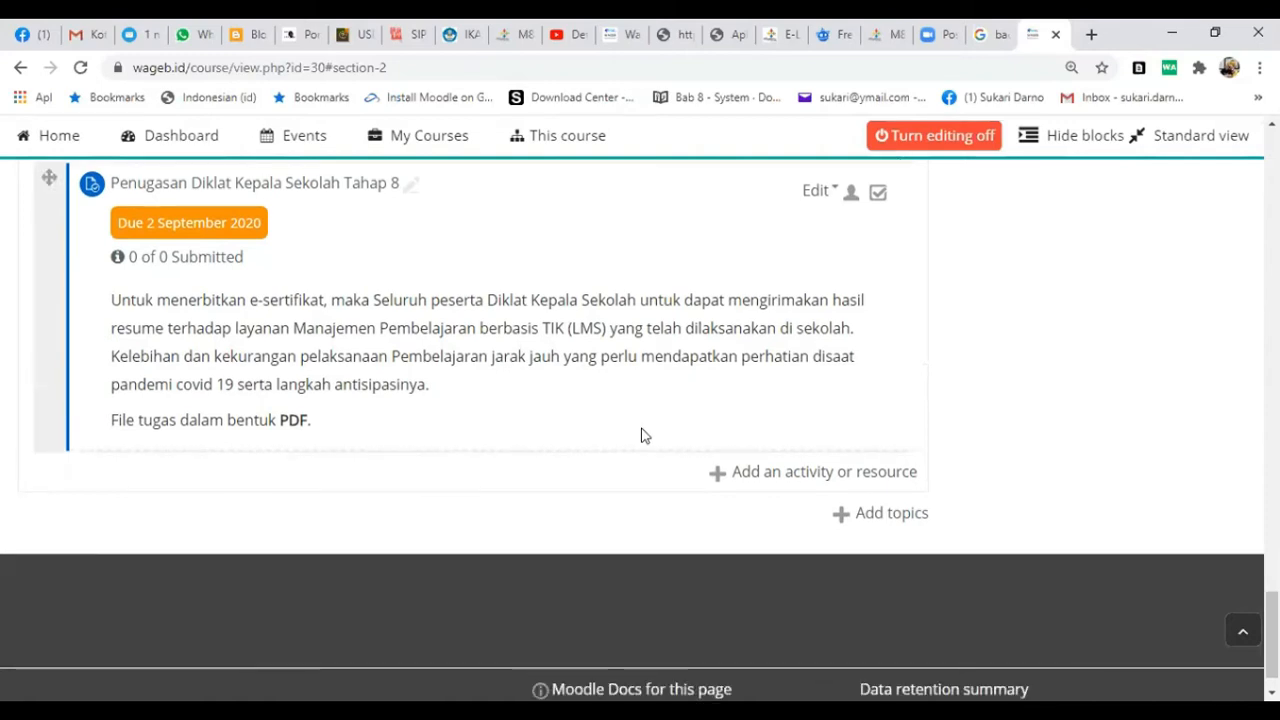
scroll(635, 432, "up", 3)
scroll(635, 437, "up", 1)
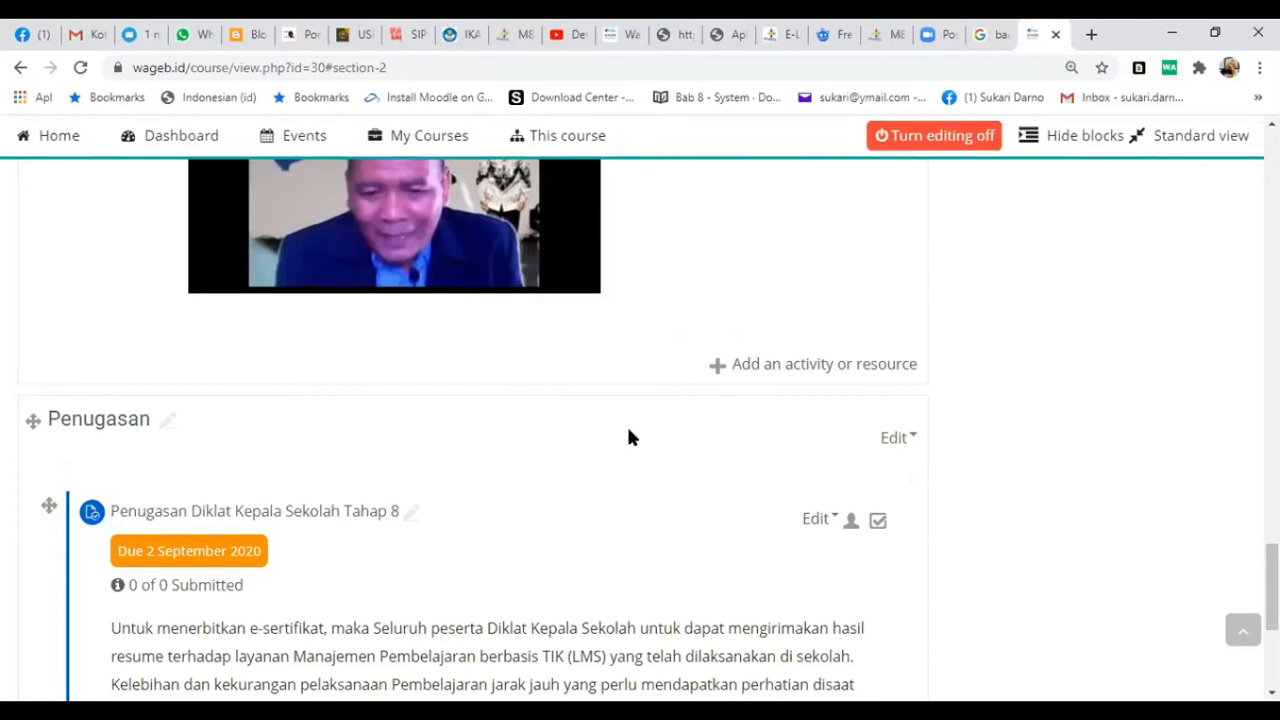
scroll(626, 432, "up", 4)
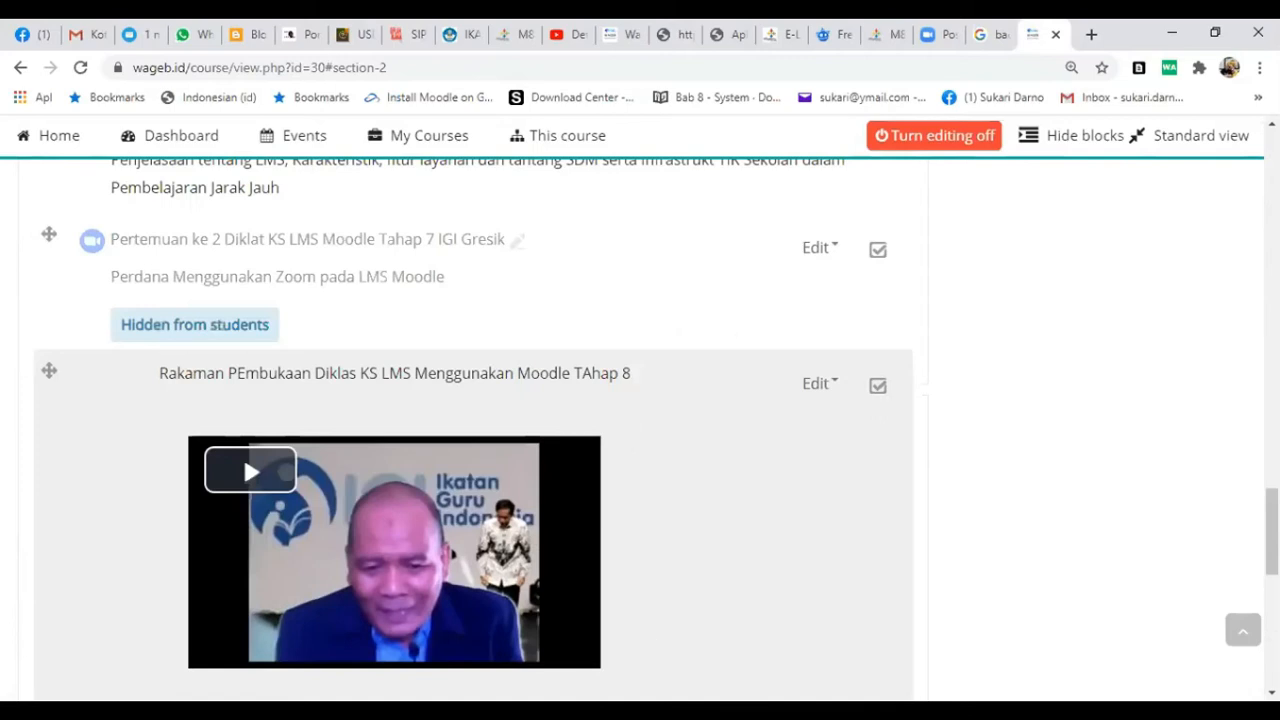